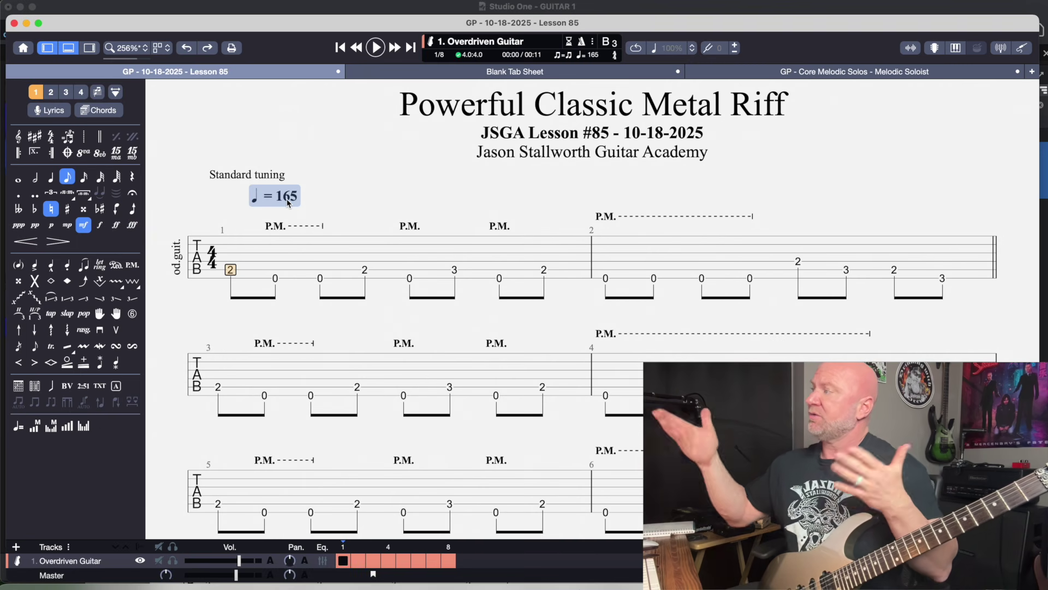
Play back the lesson riff from measure 1 and stop the playback.
key(Up)
key(Up)
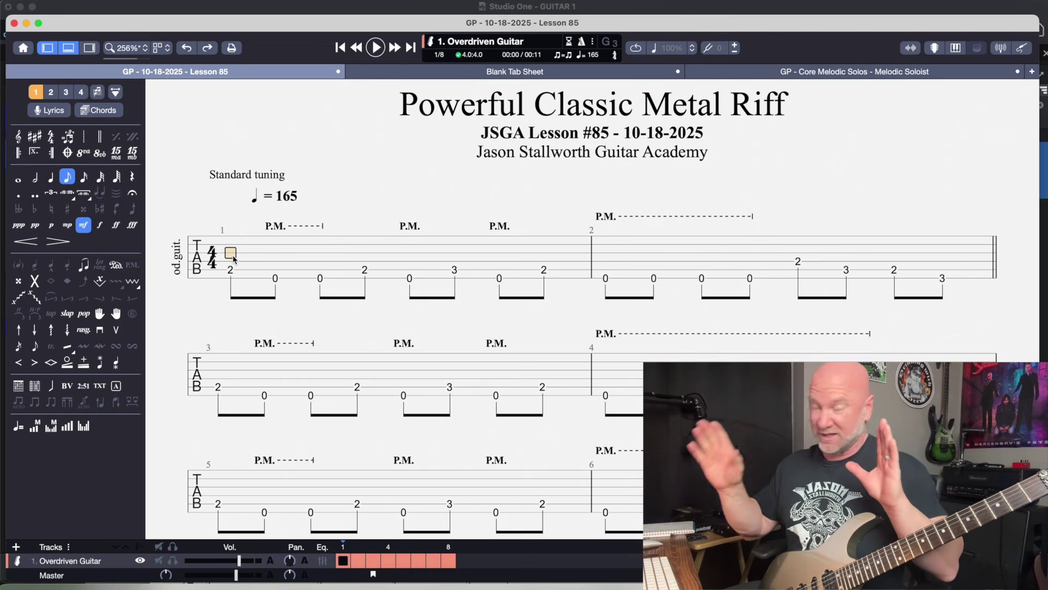
key(space)
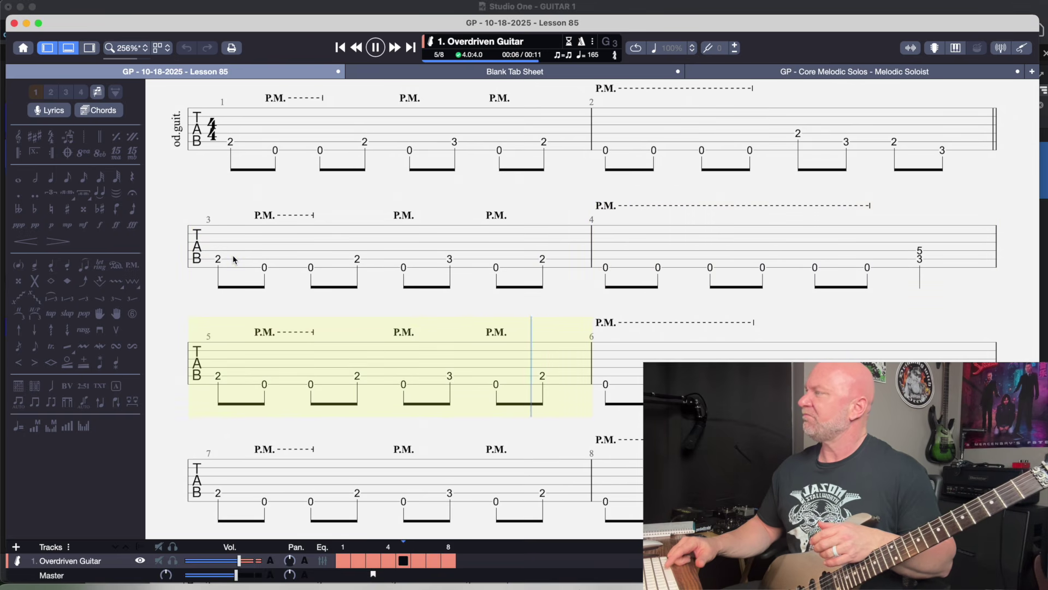
key(space)
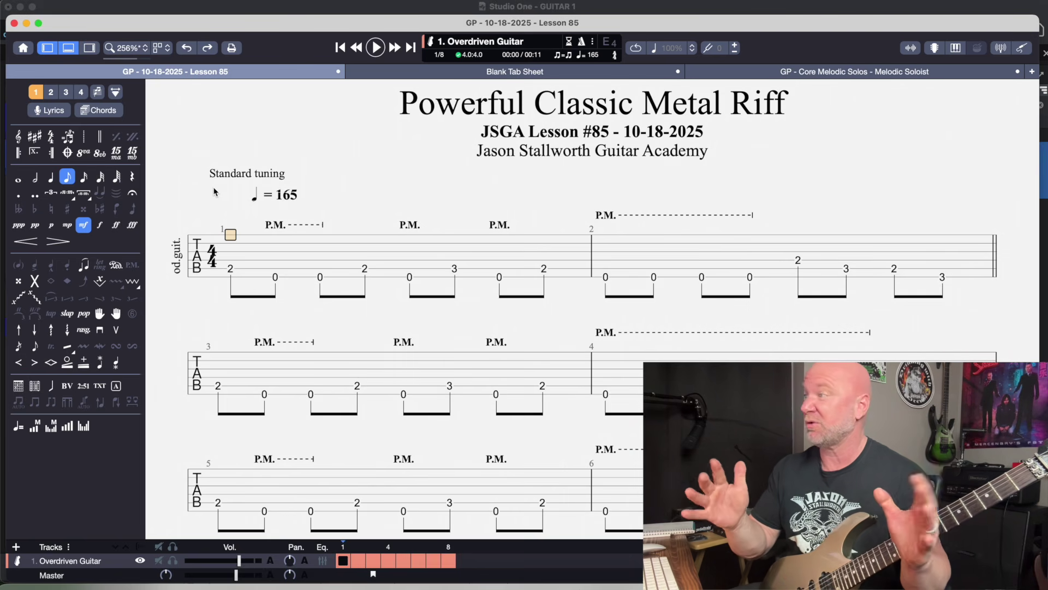
Examine the palm-muted open notes and fretted notes in measure 1 and the chord ending measure 4.
drag(230, 267, 552, 274)
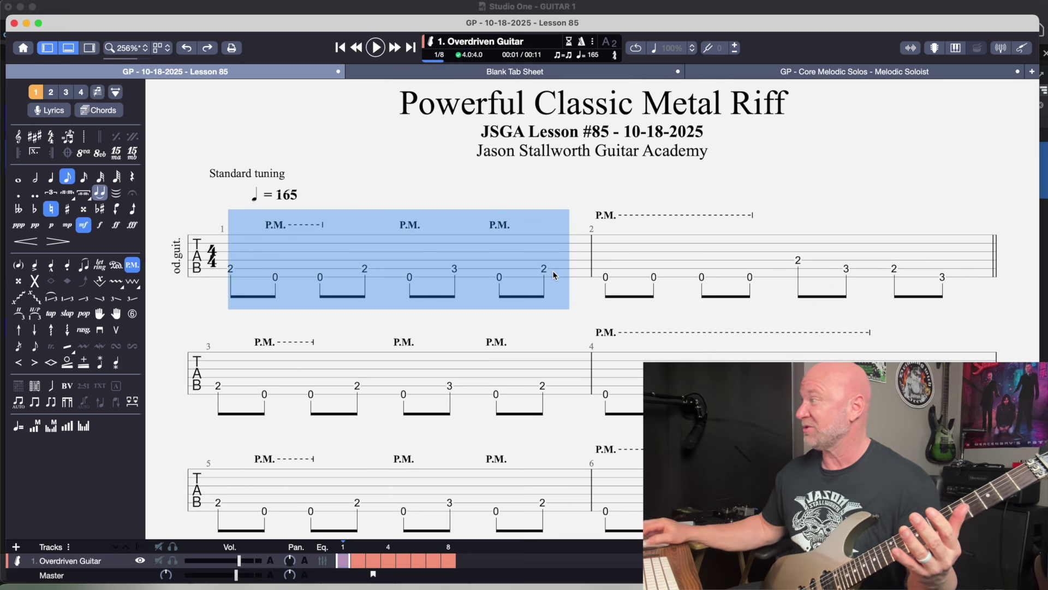
key(Escape)
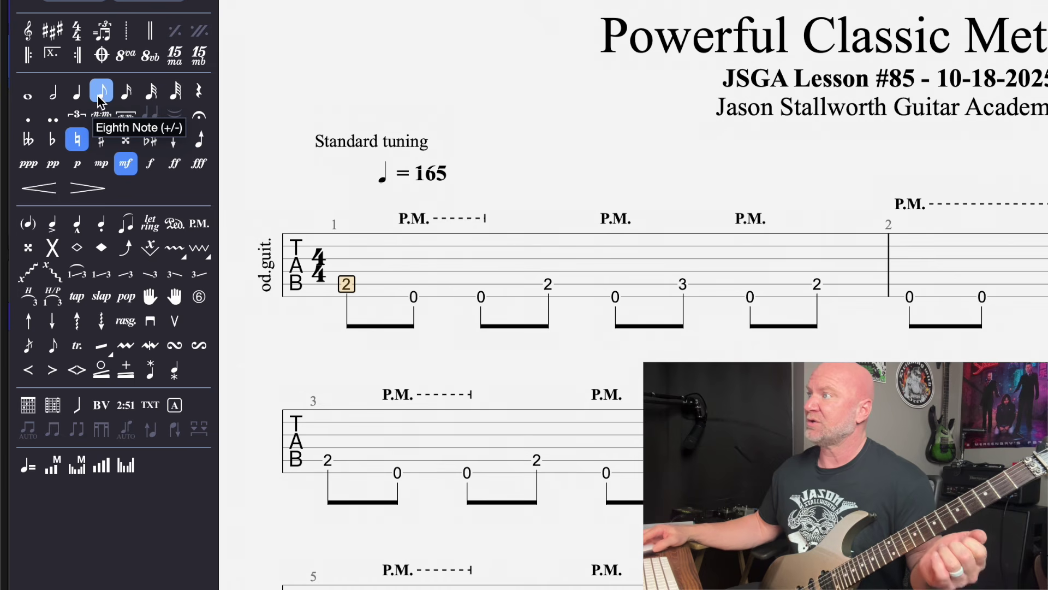
click(413, 296)
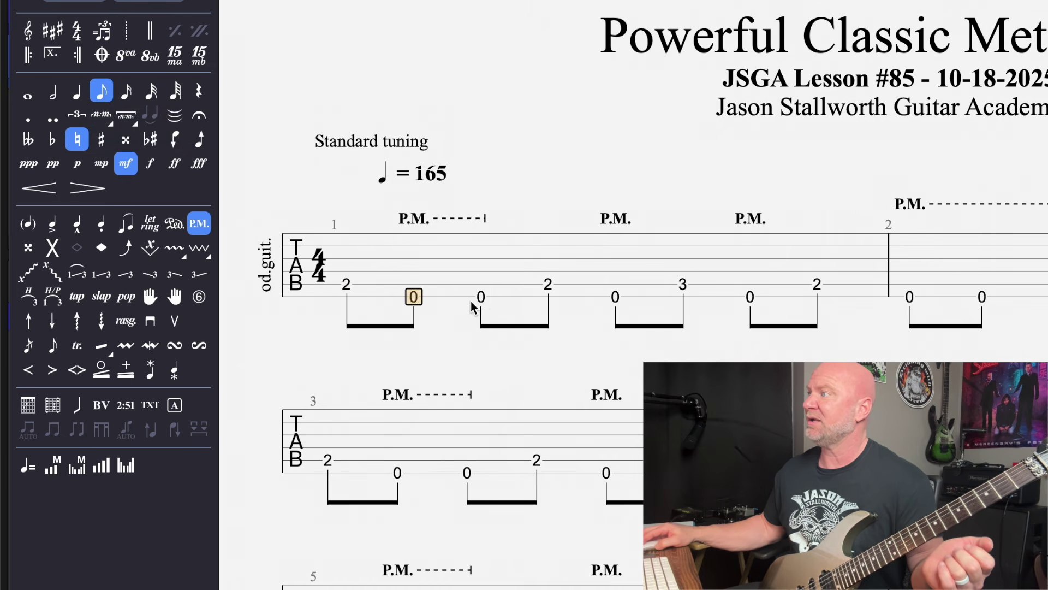
click(548, 285)
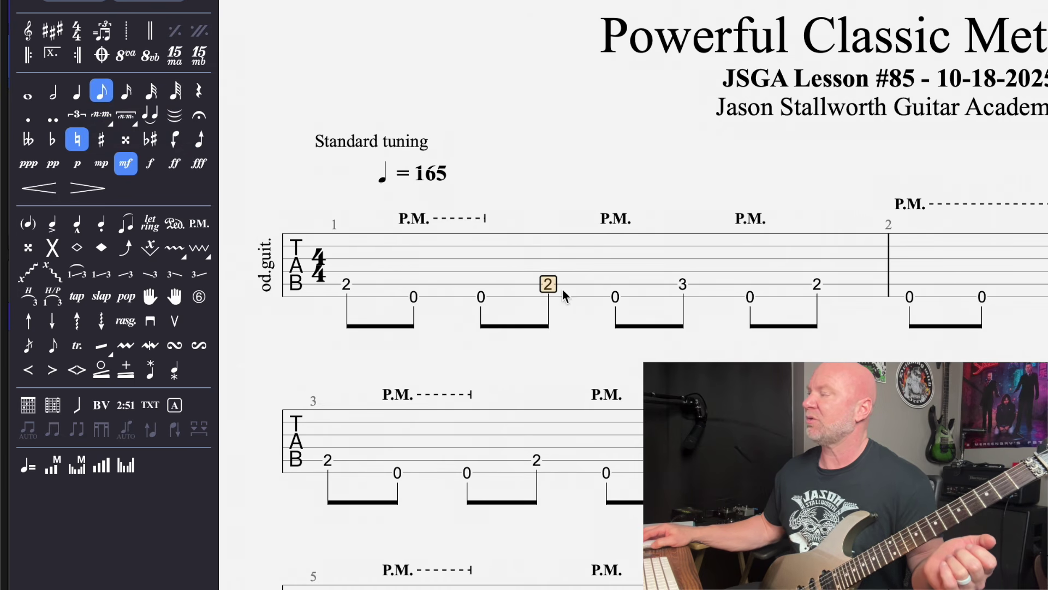
click(619, 297)
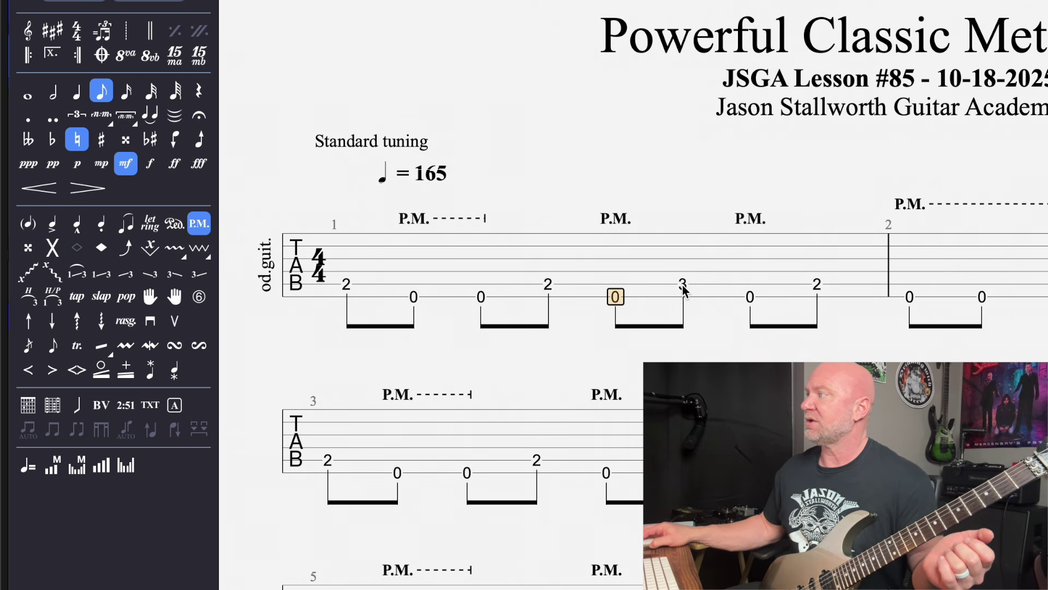
click(683, 290)
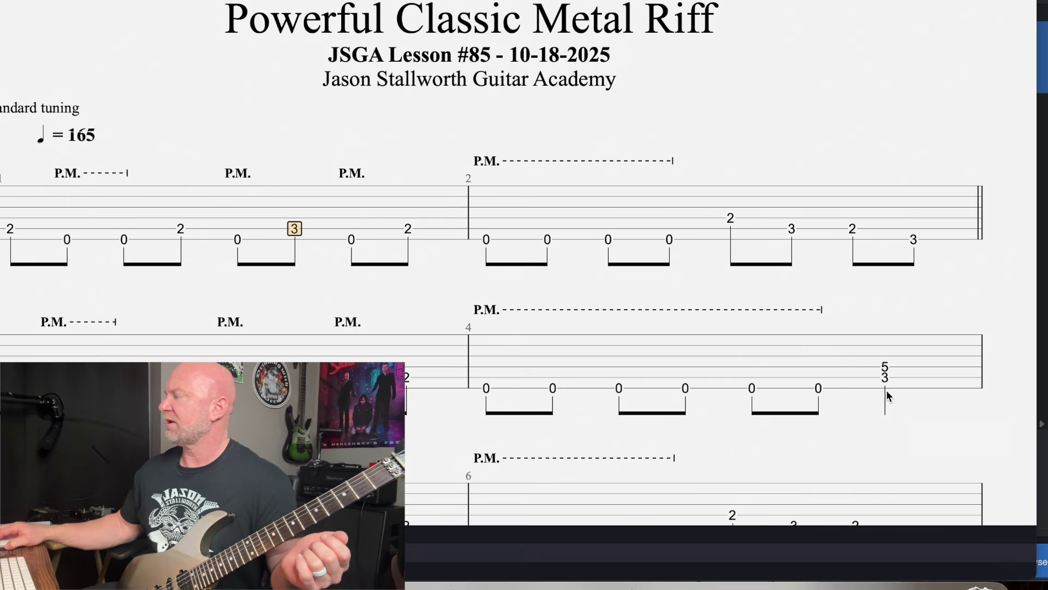
scroll(889, 391, up, 1)
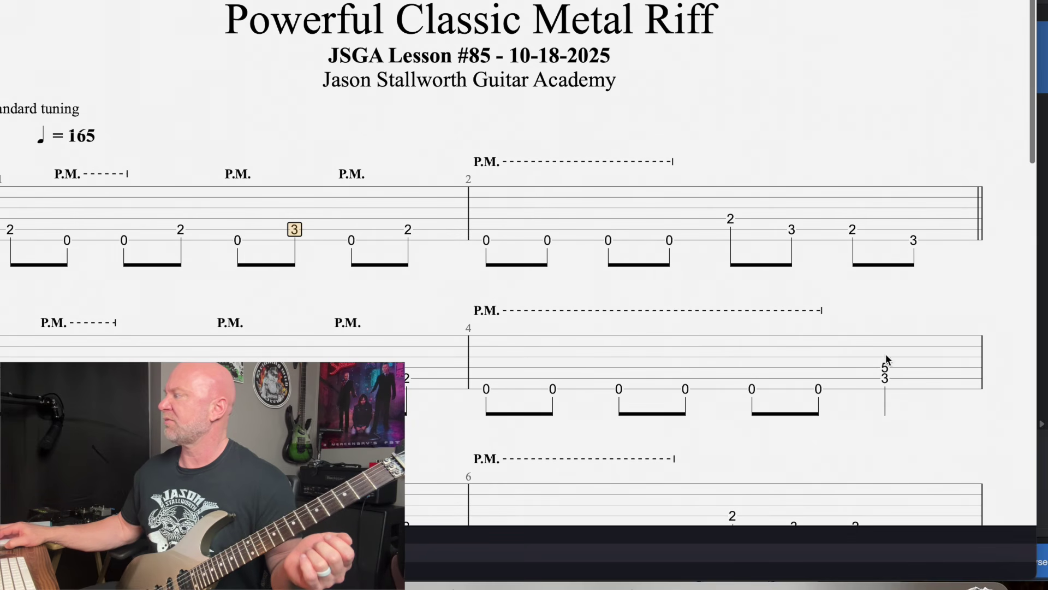
click(886, 361)
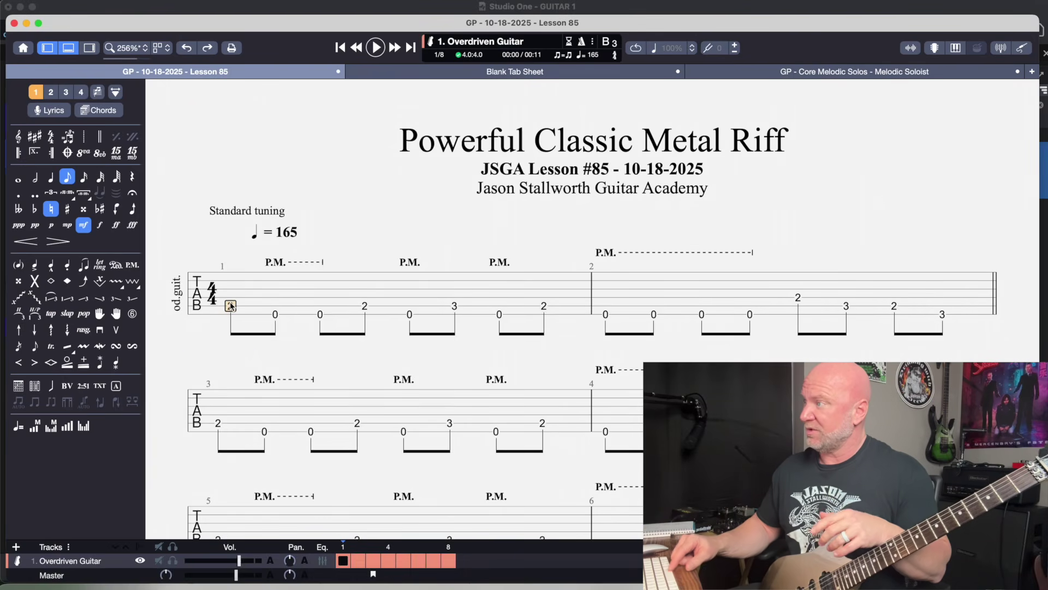
Play the riff again from its first note and examine the two-note chord ending measure 4.
key(space)
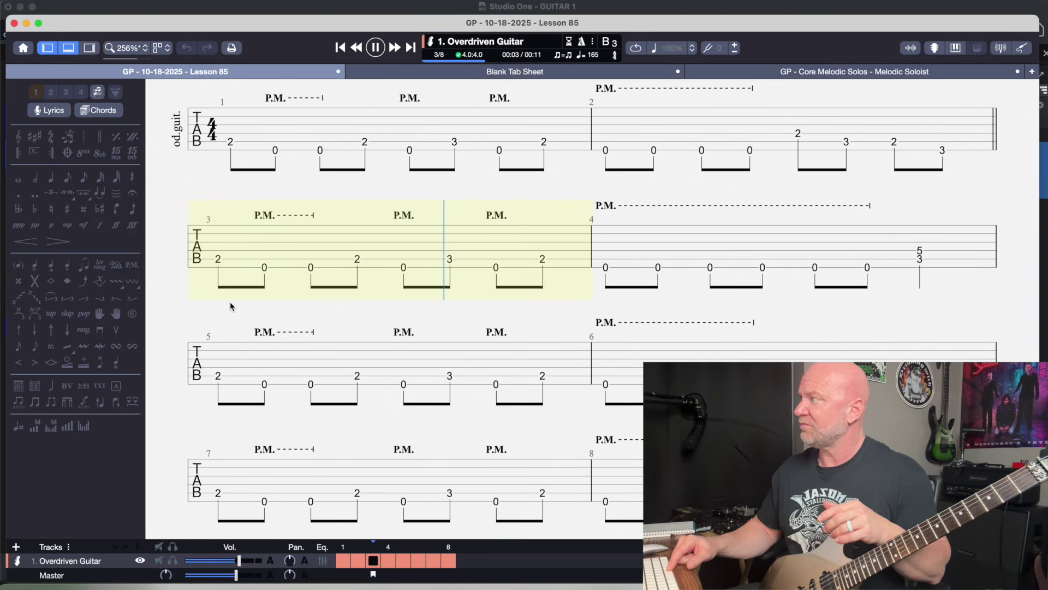
key(space)
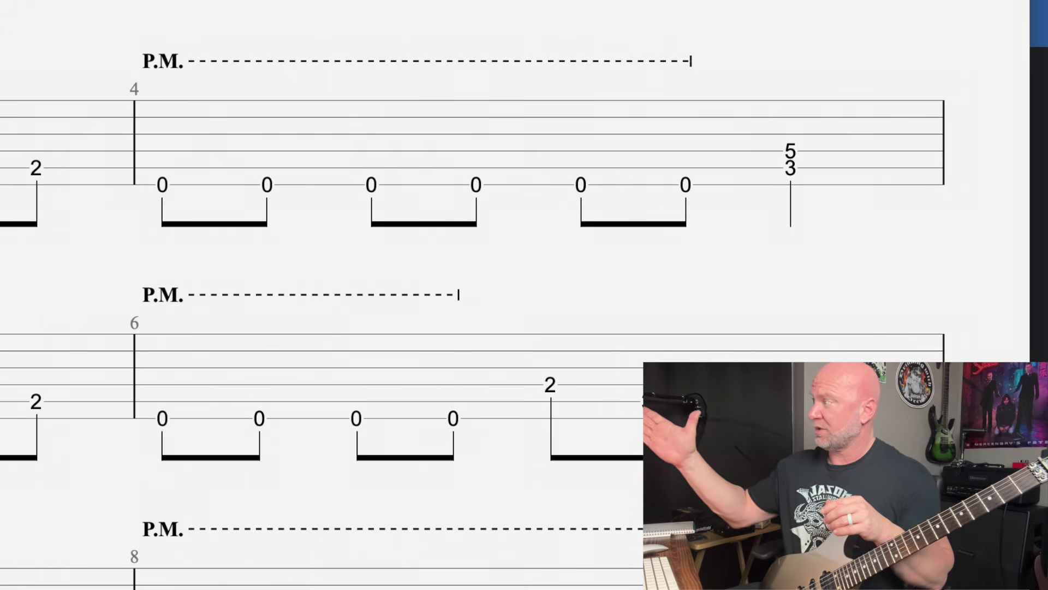
click(786, 146)
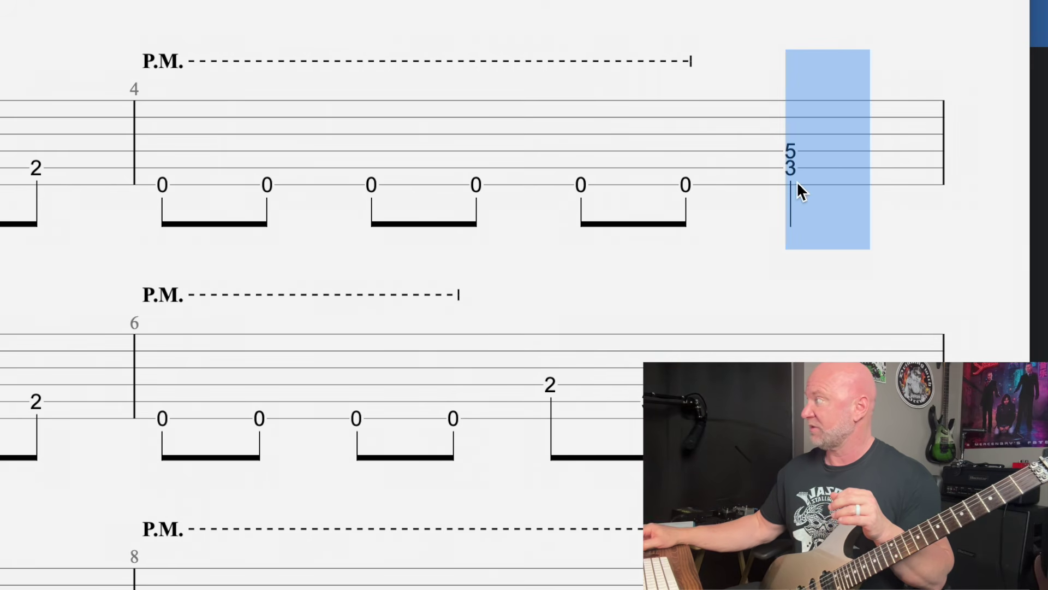
click(793, 186)
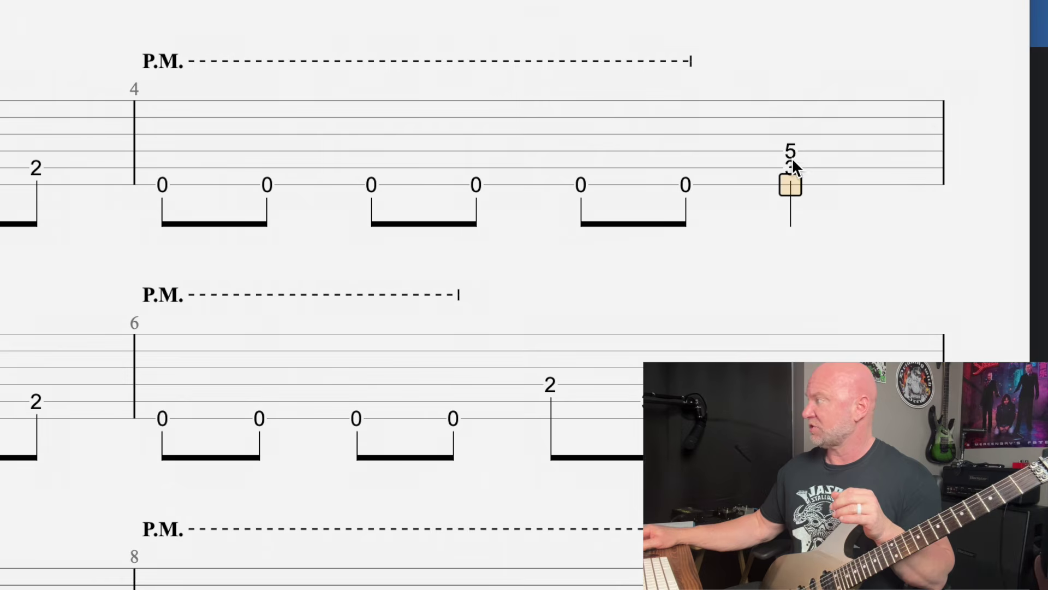
drag(786, 133, 787, 167)
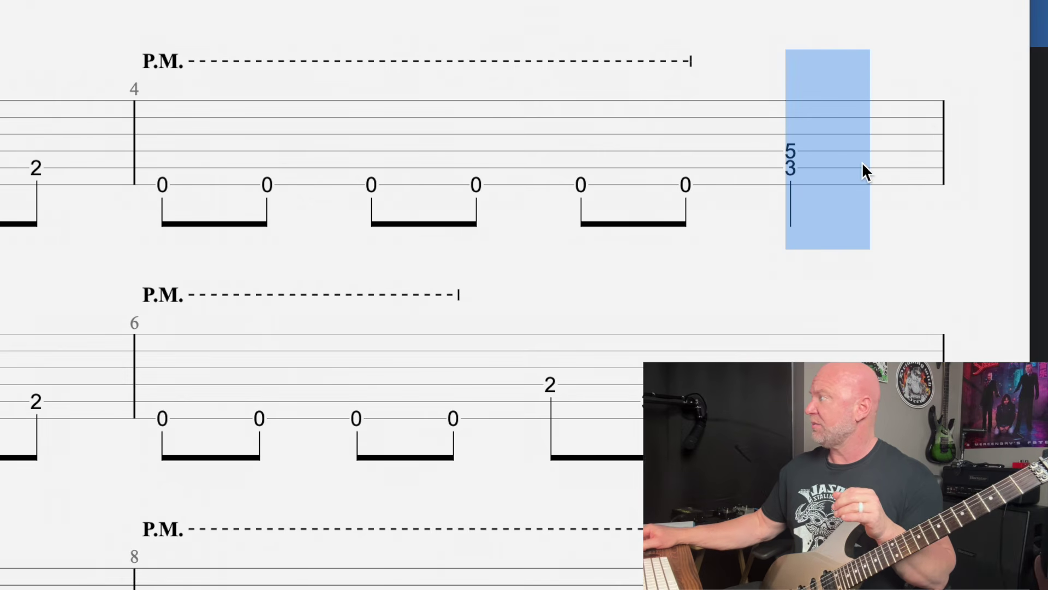
click(836, 166)
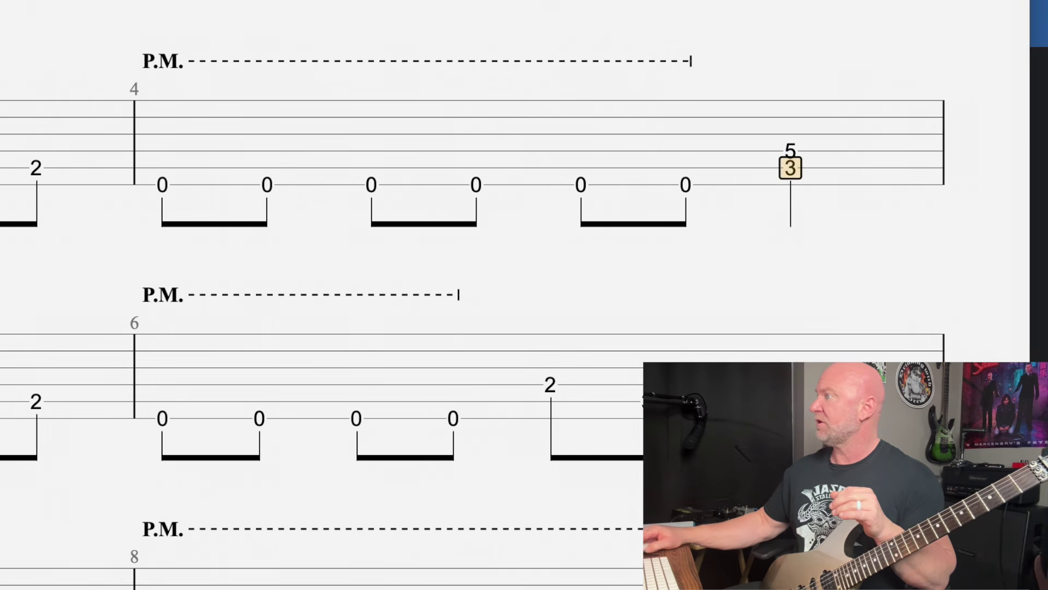
Compare the start of measure 5 with the closing chord of measure 4.
double_click(60, 294)
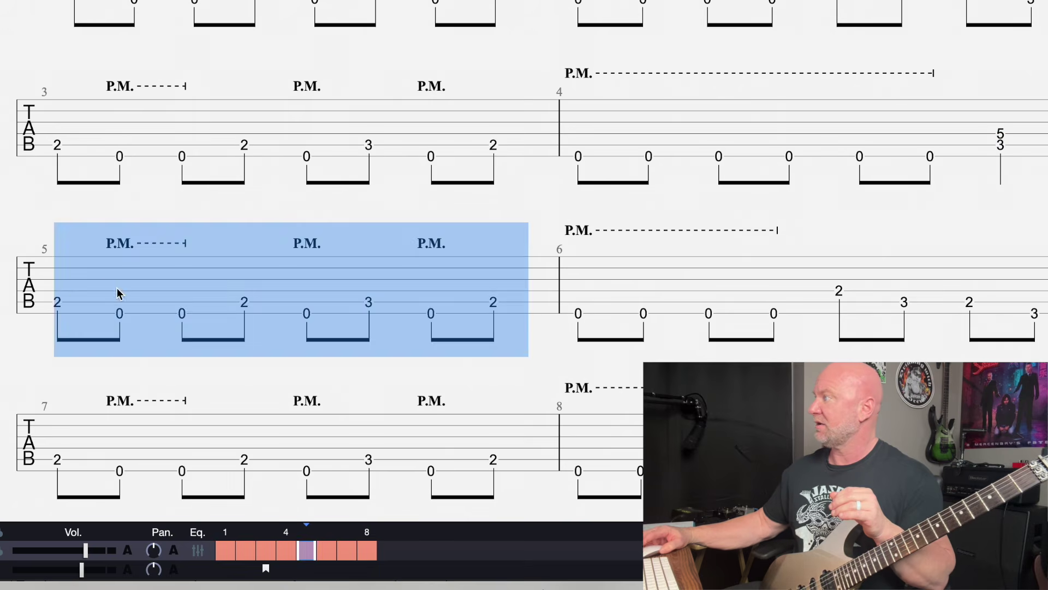
click(118, 293)
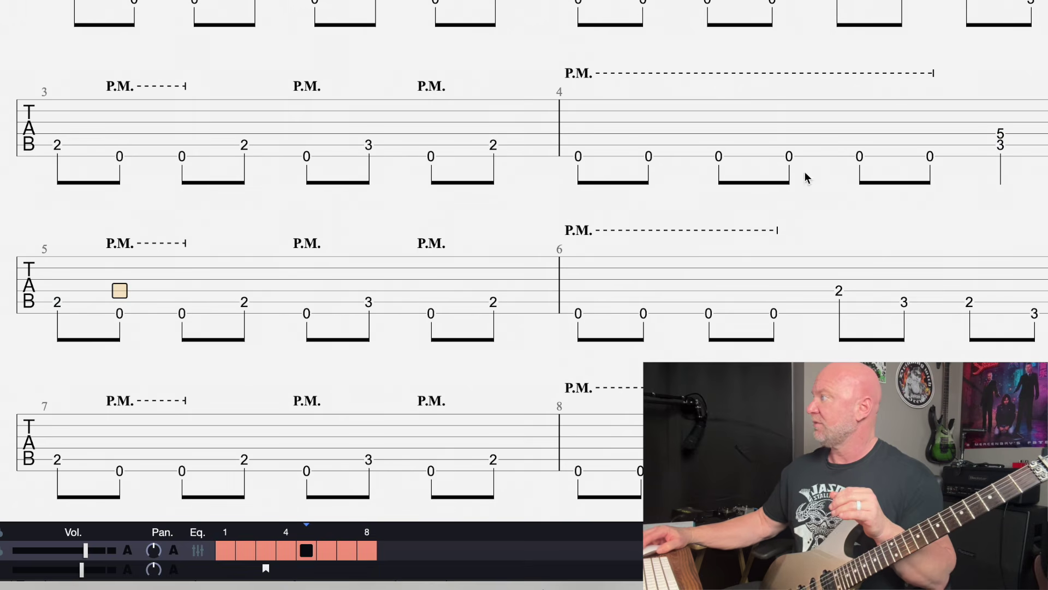
click(999, 157)
key(Escape)
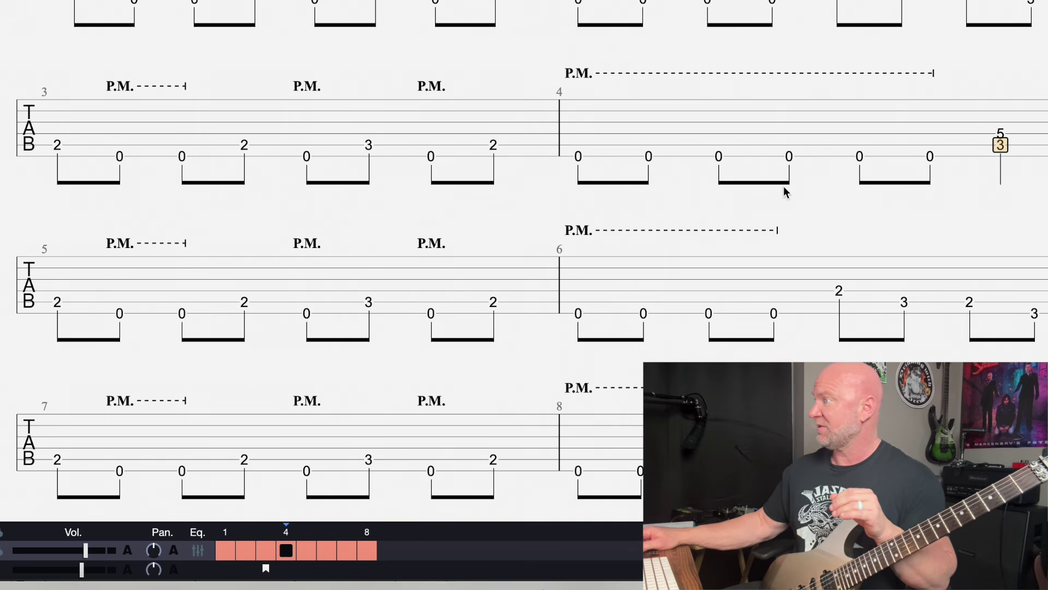
click(57, 303)
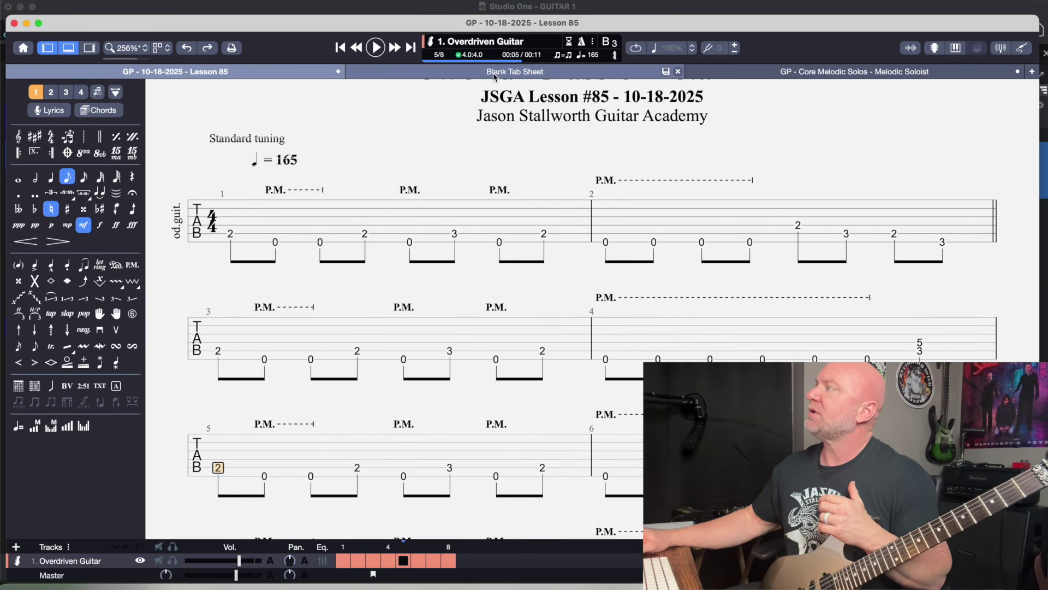
Switch to the Blank Tab Sheet document and look over its empty measures from the start.
click(493, 73)
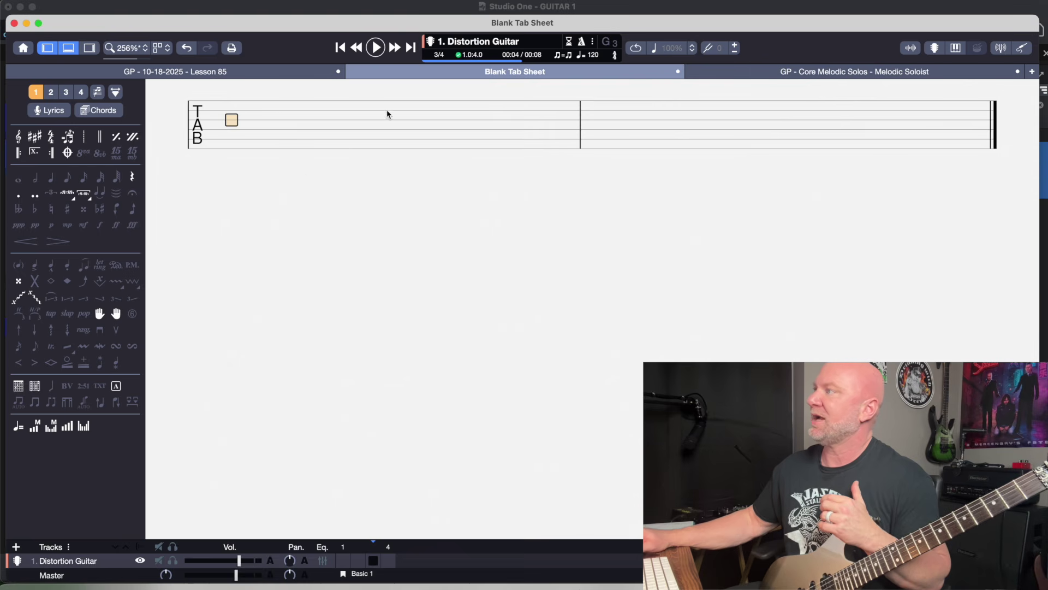
scroll(282, 210, up, 5)
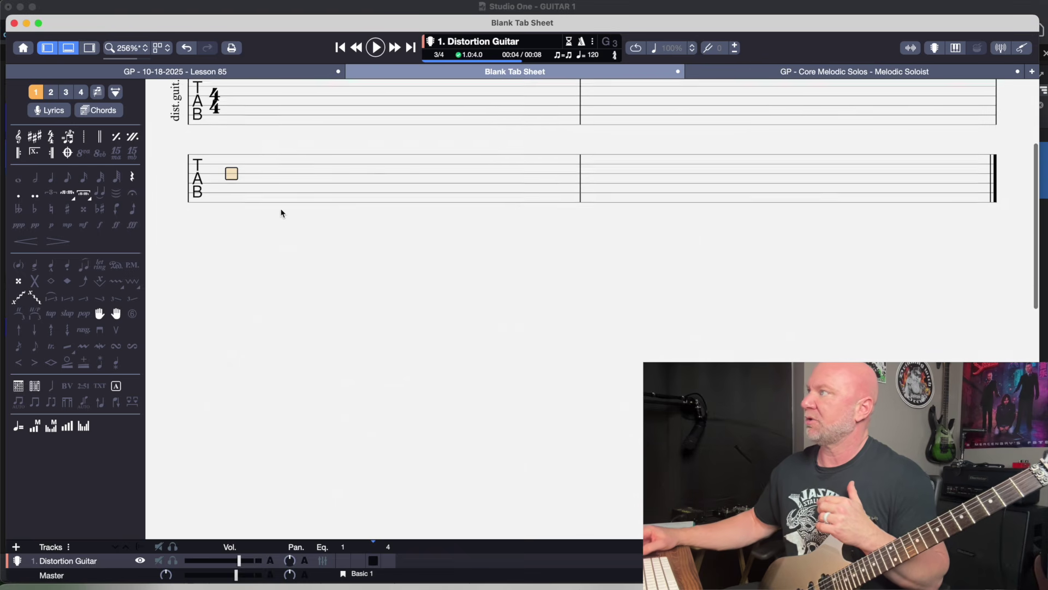
click(232, 299)
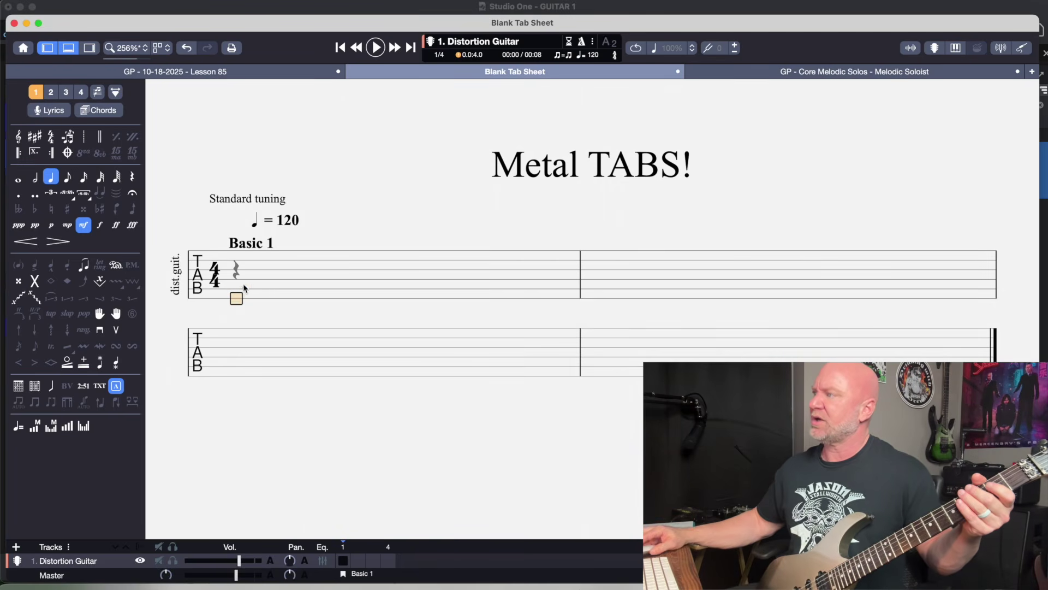
click(244, 284)
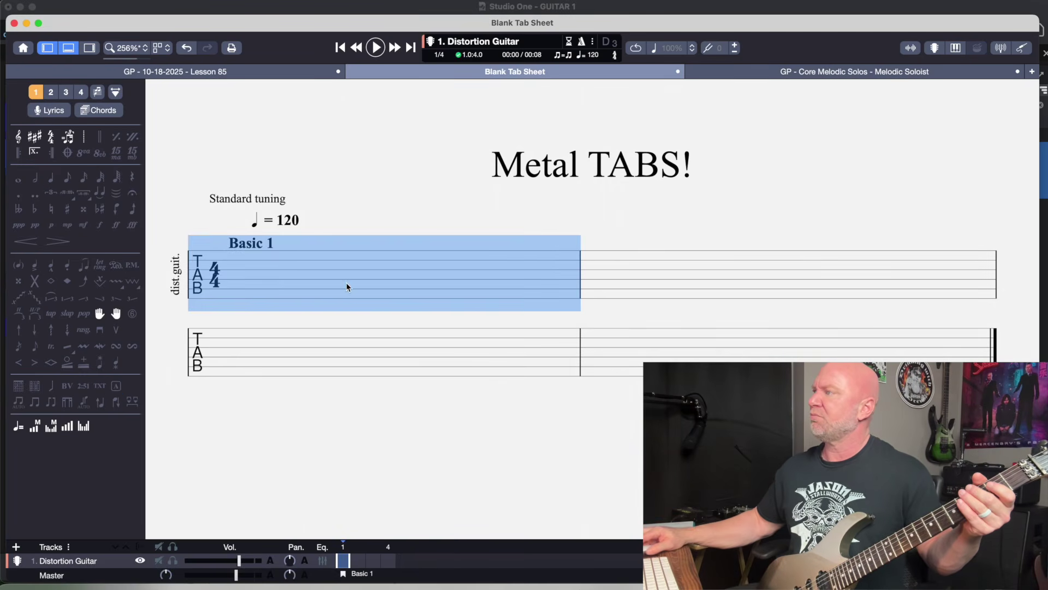
click(596, 275)
click(404, 368)
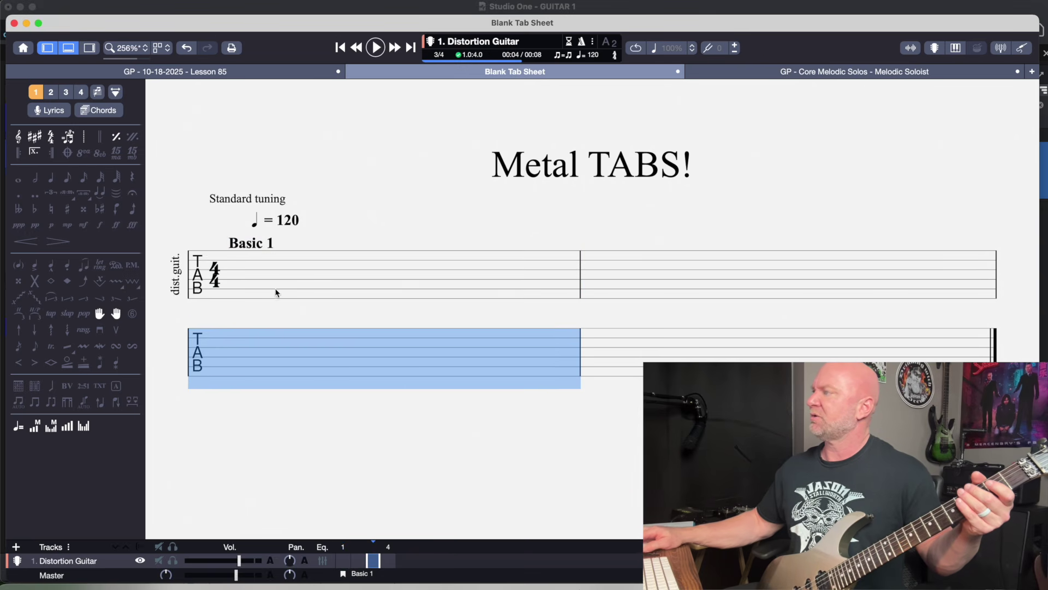
Enter a power chord on beat 1 of measure 1, with fret 0 on the lowest string and fret 2 on the string above.
click(240, 274)
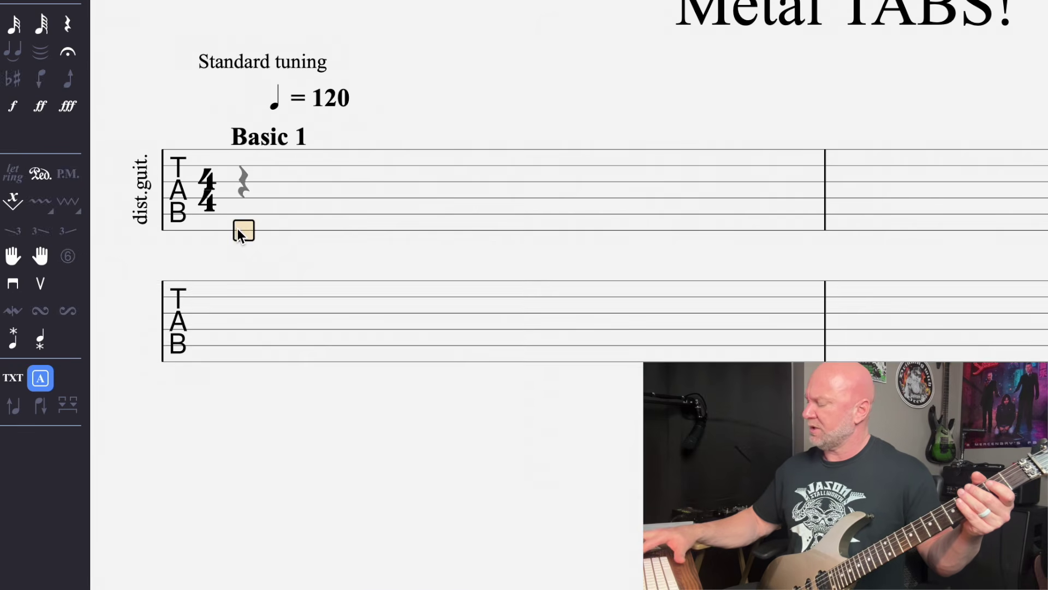
key(0)
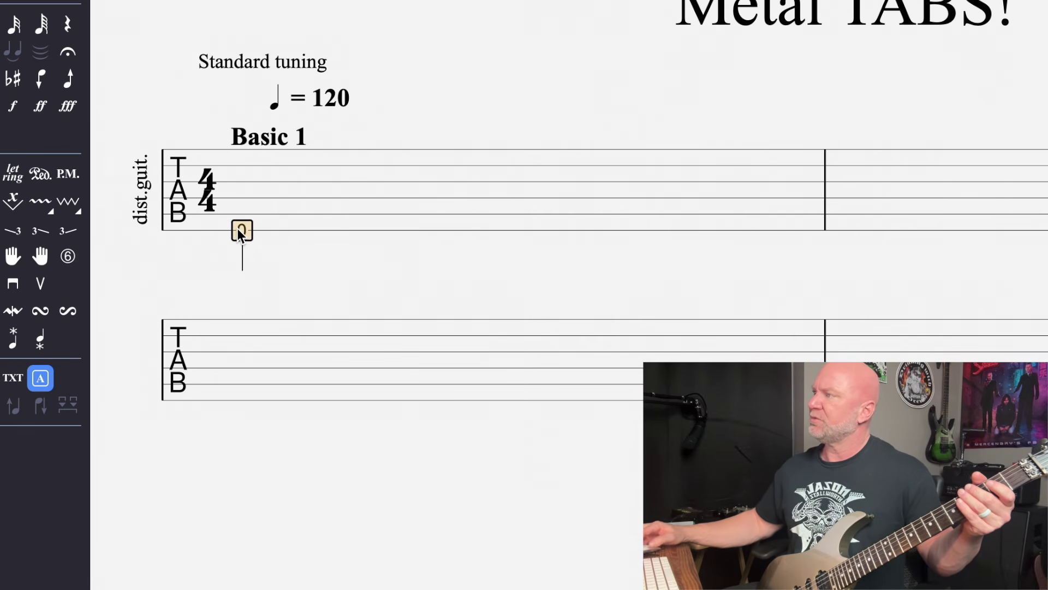
click(243, 215)
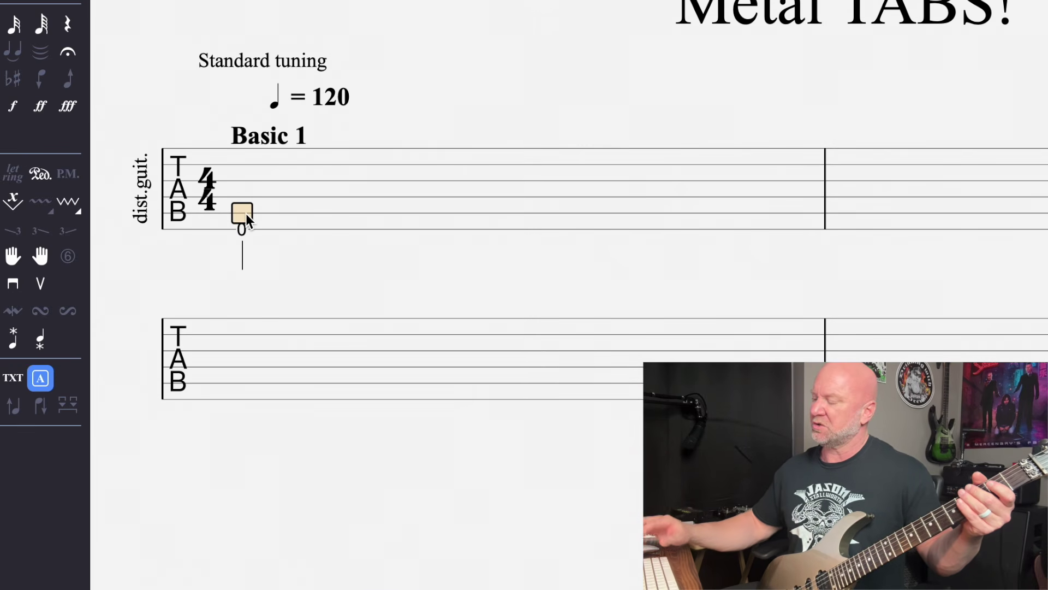
key(2)
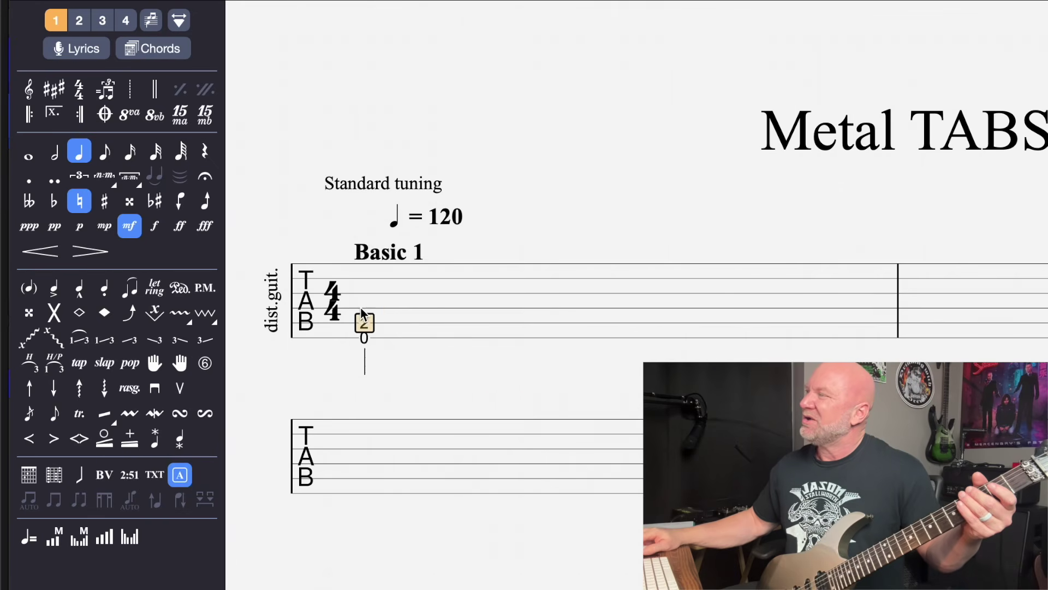
Examine the note duration of the power chord in measure 1.
key(space)
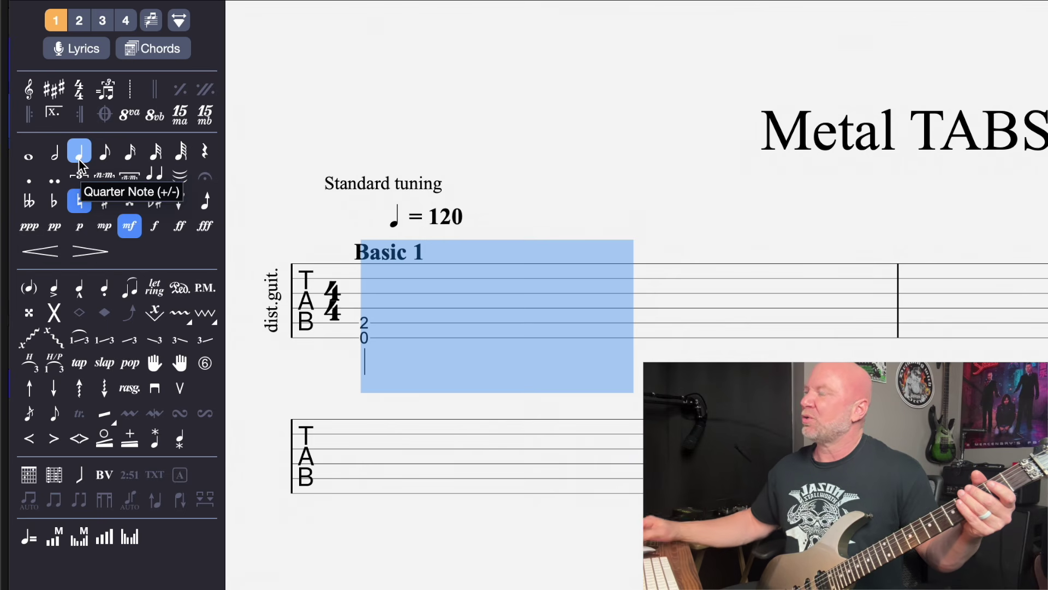
key(Right)
click(363, 326)
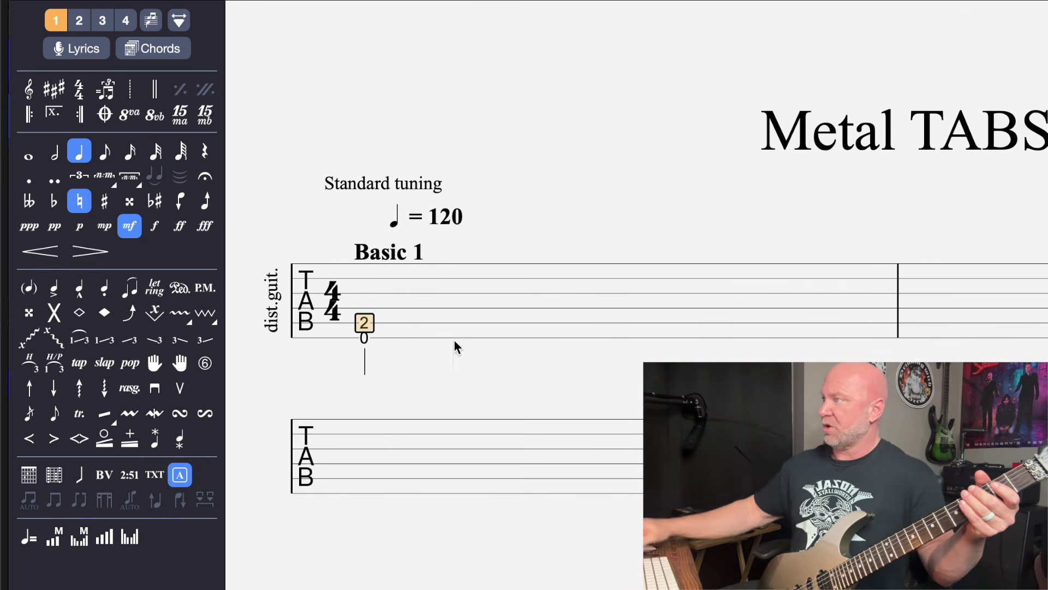
Set the blank tab sheet's tempo to 165 bpm and apply the change.
click(450, 218)
double_click(450, 218)
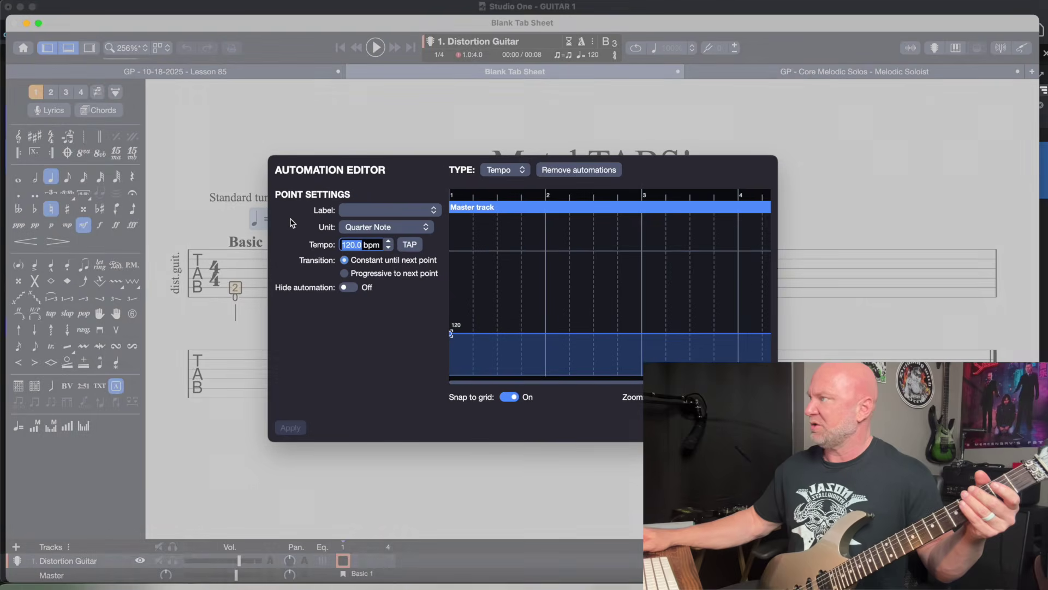
text(1)
text(65)
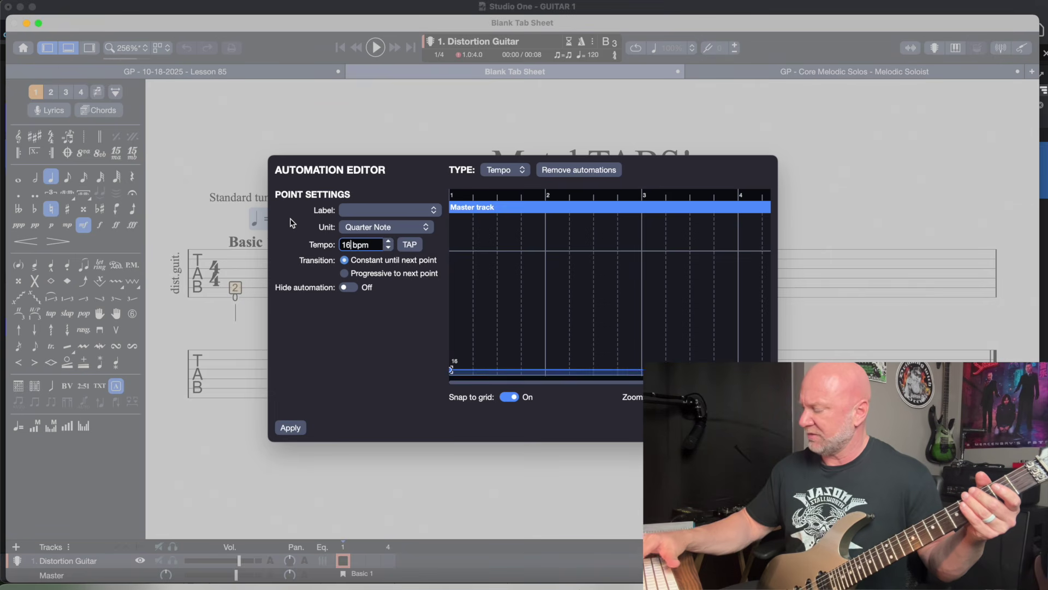
key(Return)
click(290, 428)
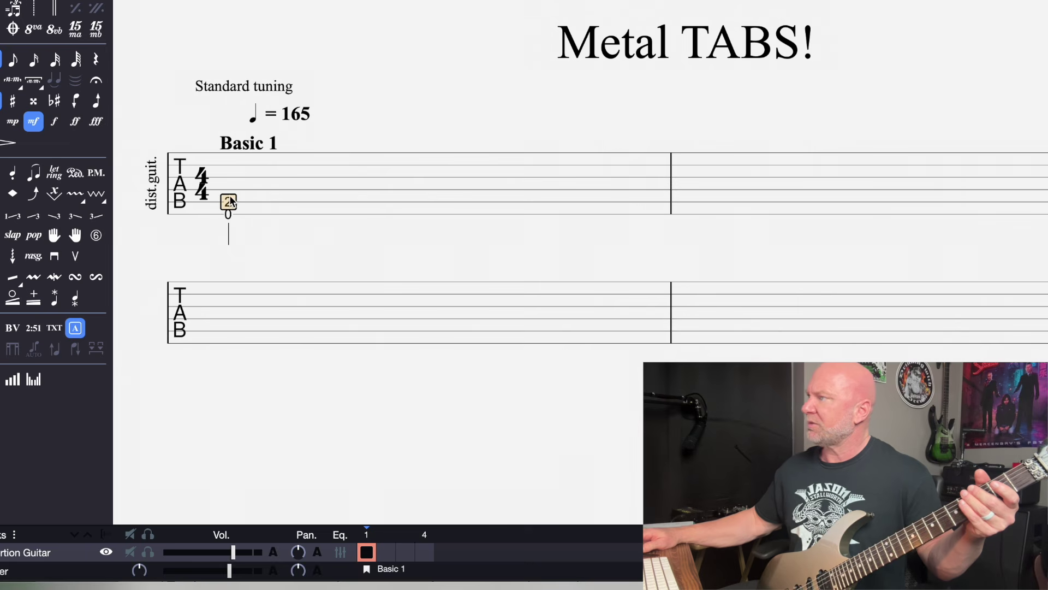
Play back the power chord in measure 1 at its quarter-note duration.
key(space)
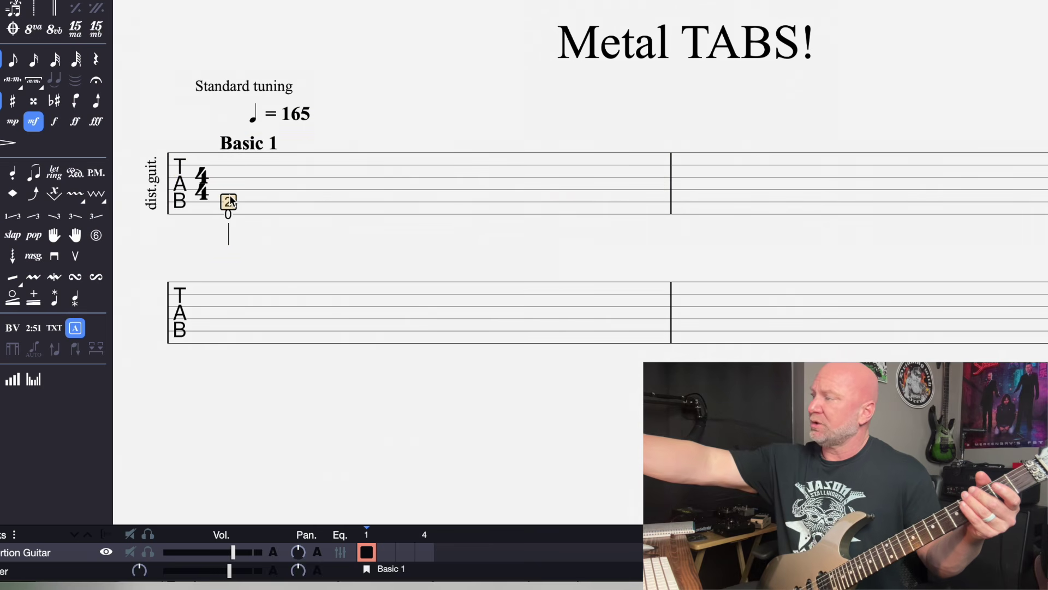
click(235, 167)
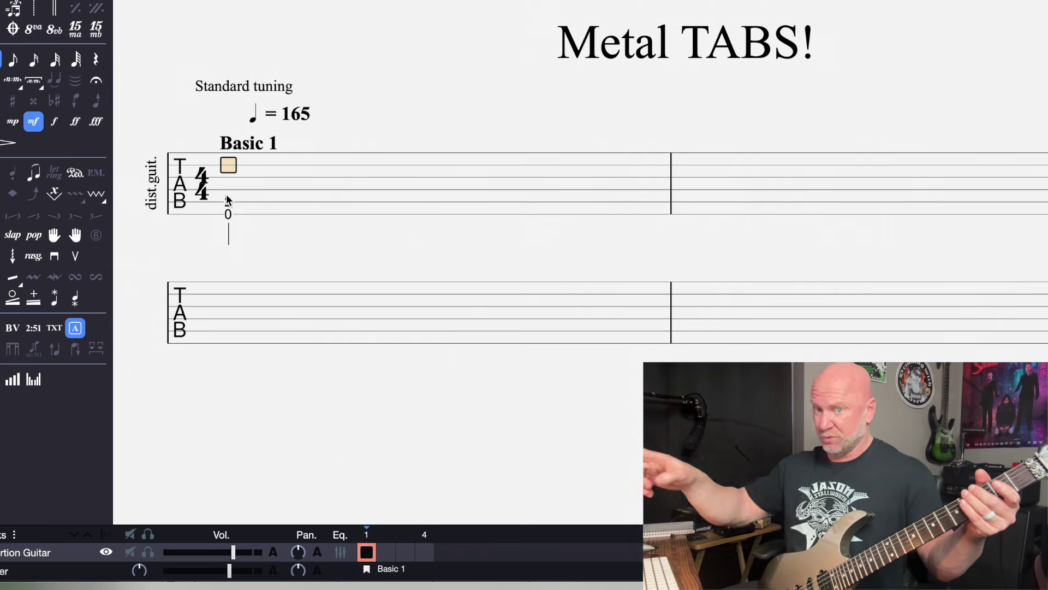
key(space)
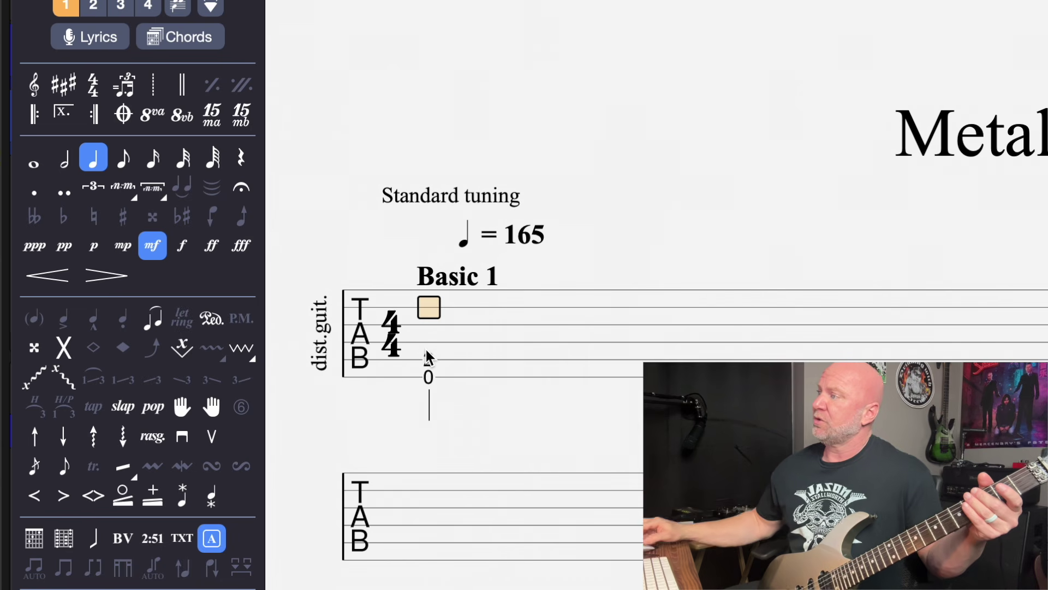
Select the power chord on beat 1 of measure 1 and change its duration to a whole note.
key(Down)
key(Down)
double_click(429, 355)
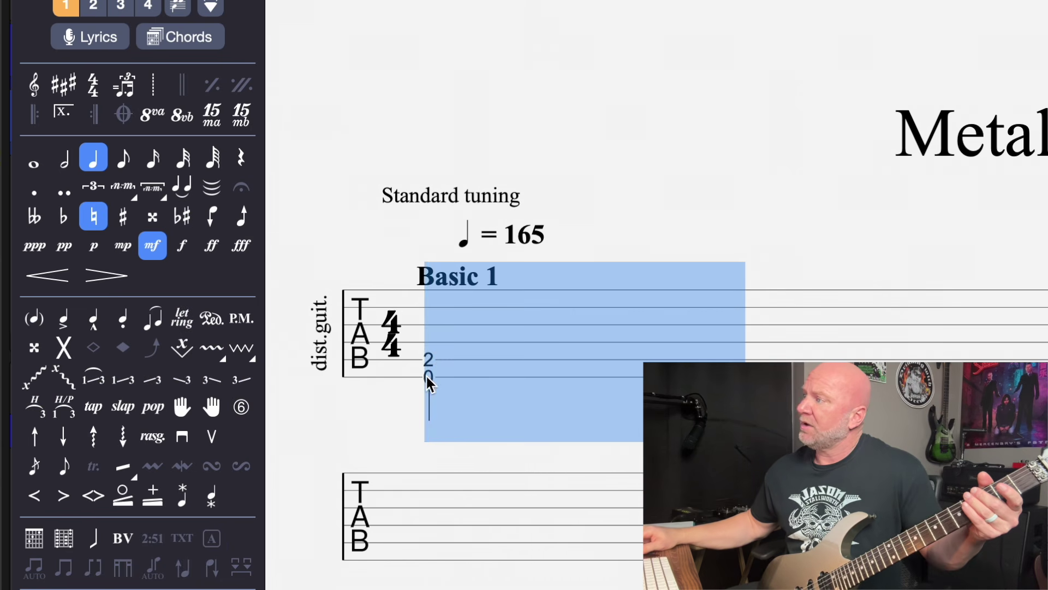
scroll(434, 350, down, 1)
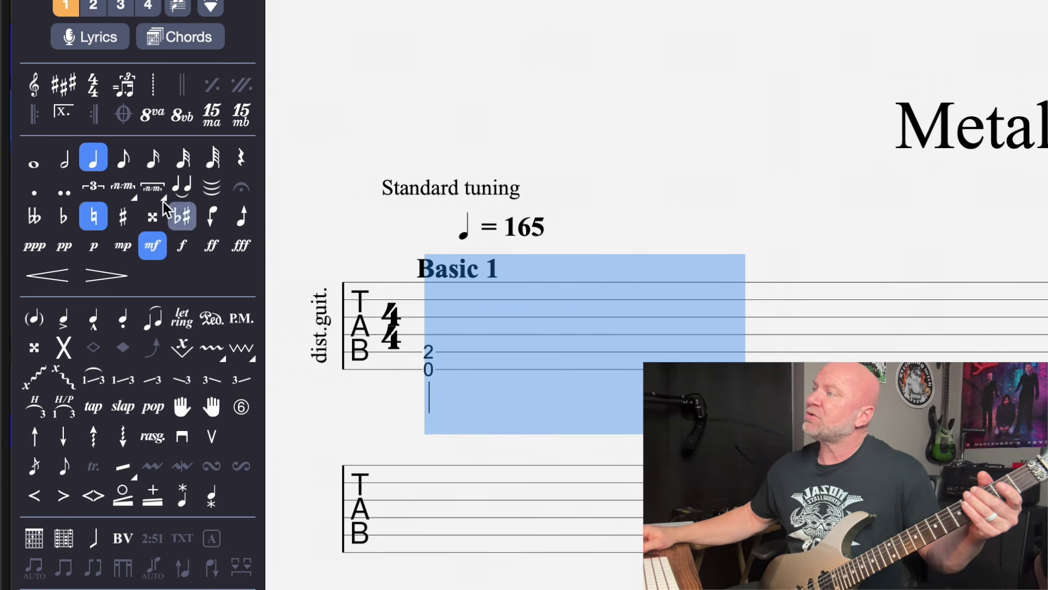
click(37, 169)
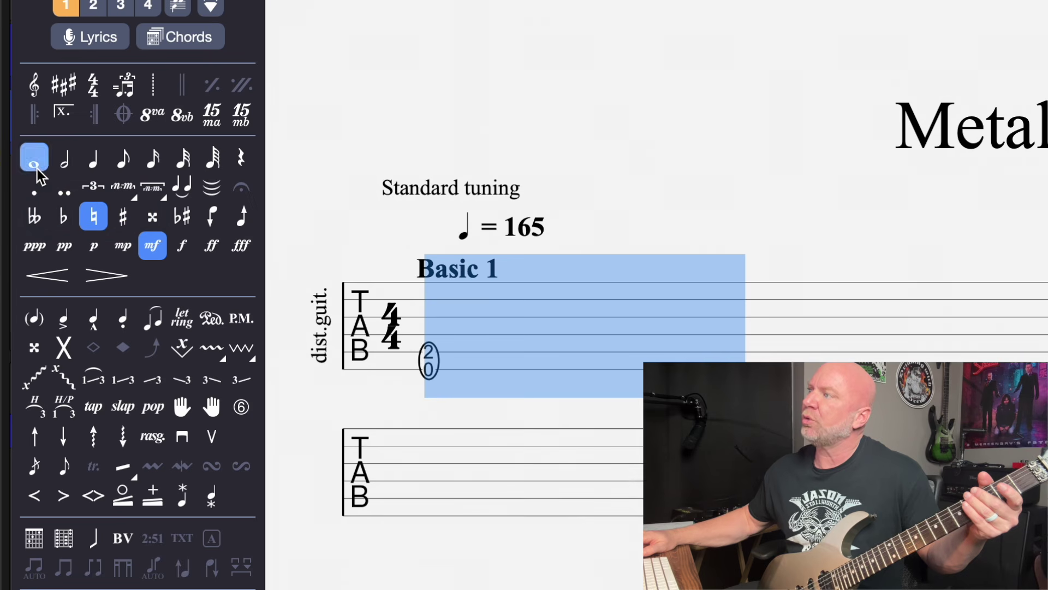
Play measure 1 from the whole-note power chord twice to hear how long it rings.
click(428, 335)
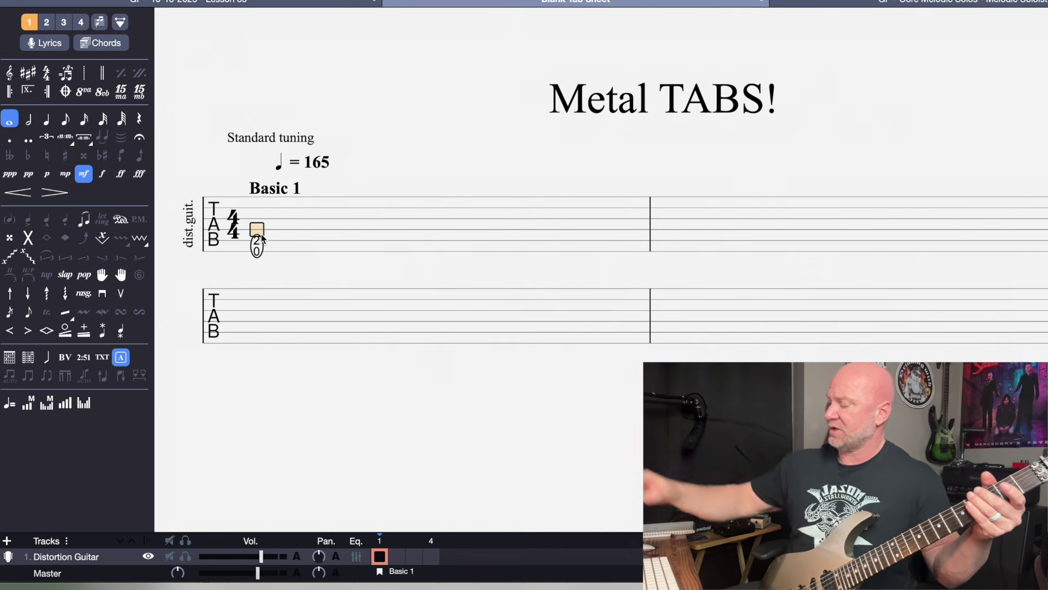
key(space)
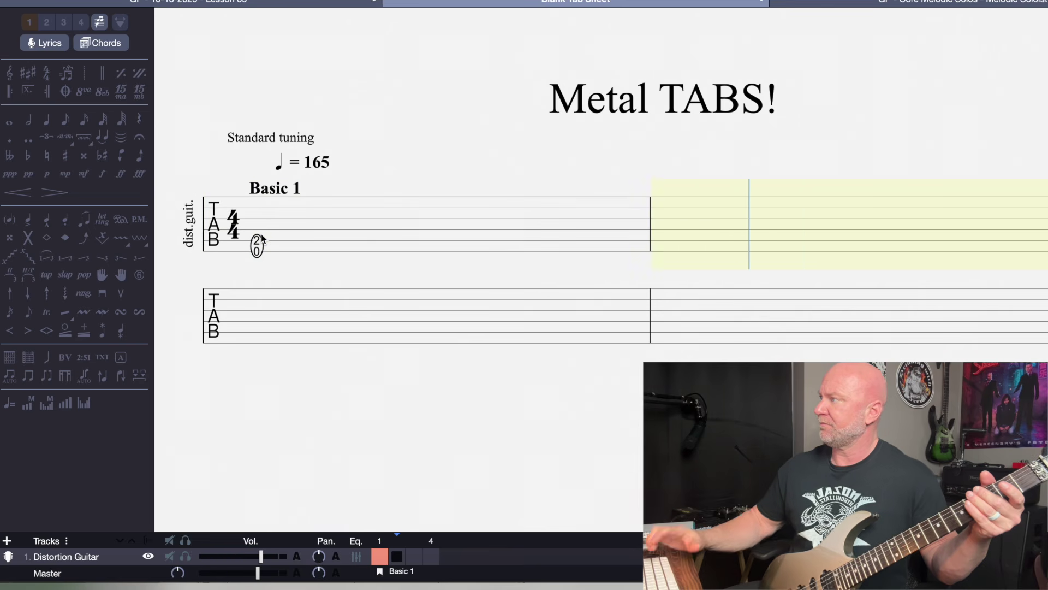
key(space)
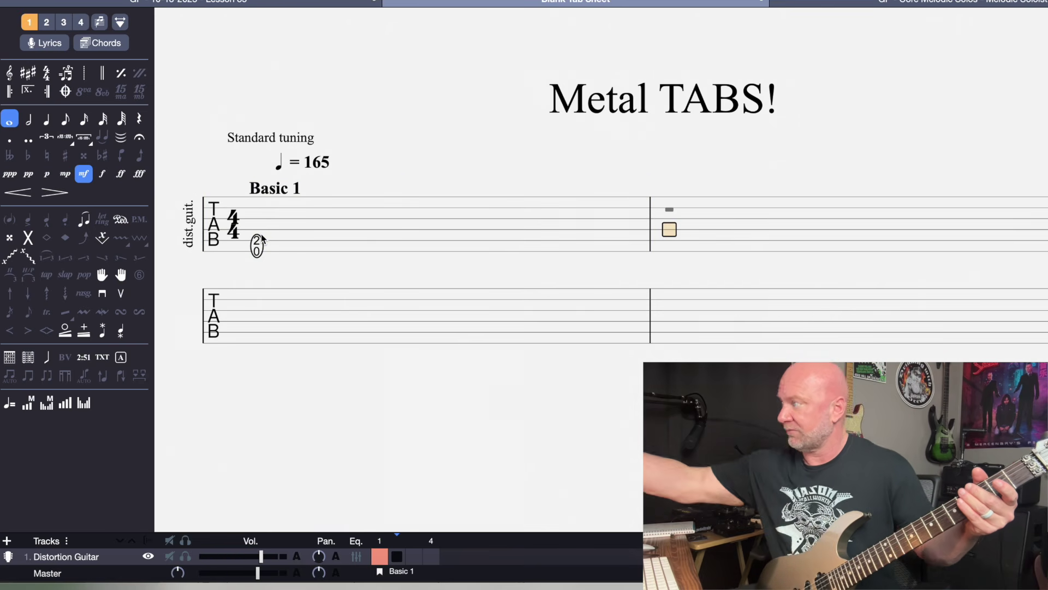
click(666, 200)
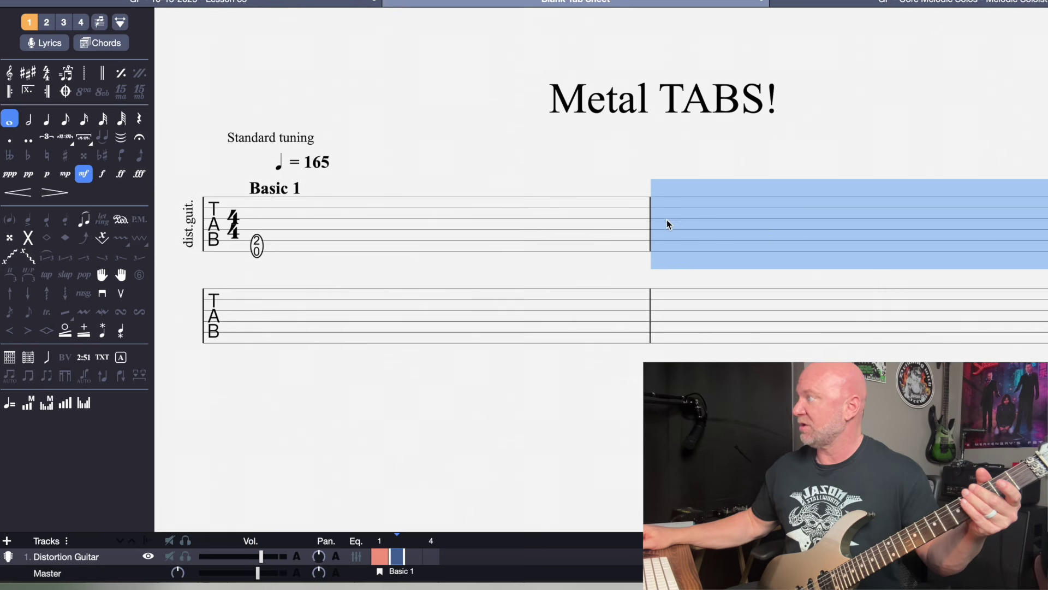
click(260, 250)
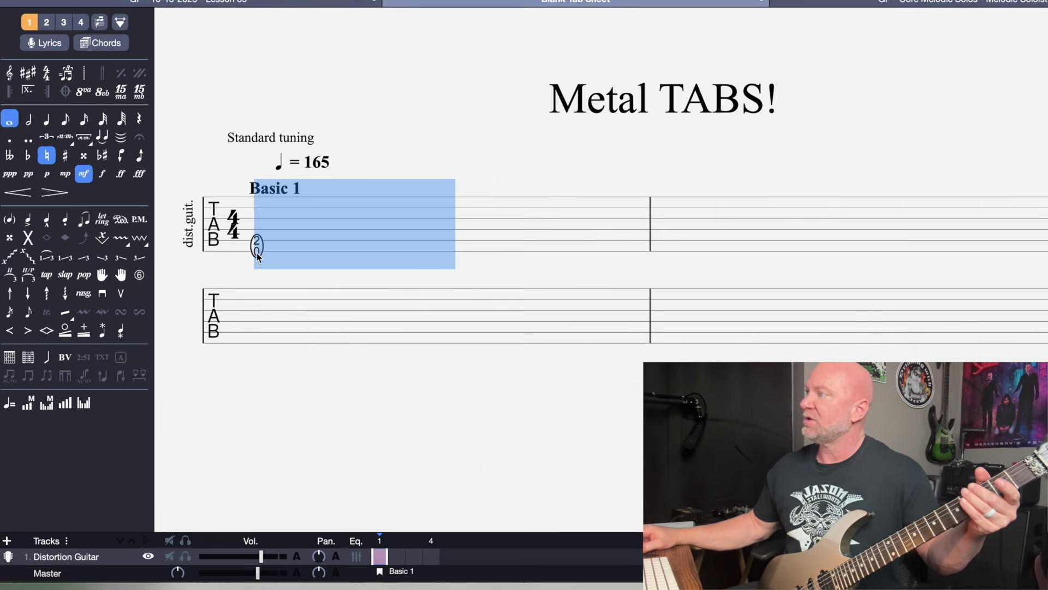
key(space)
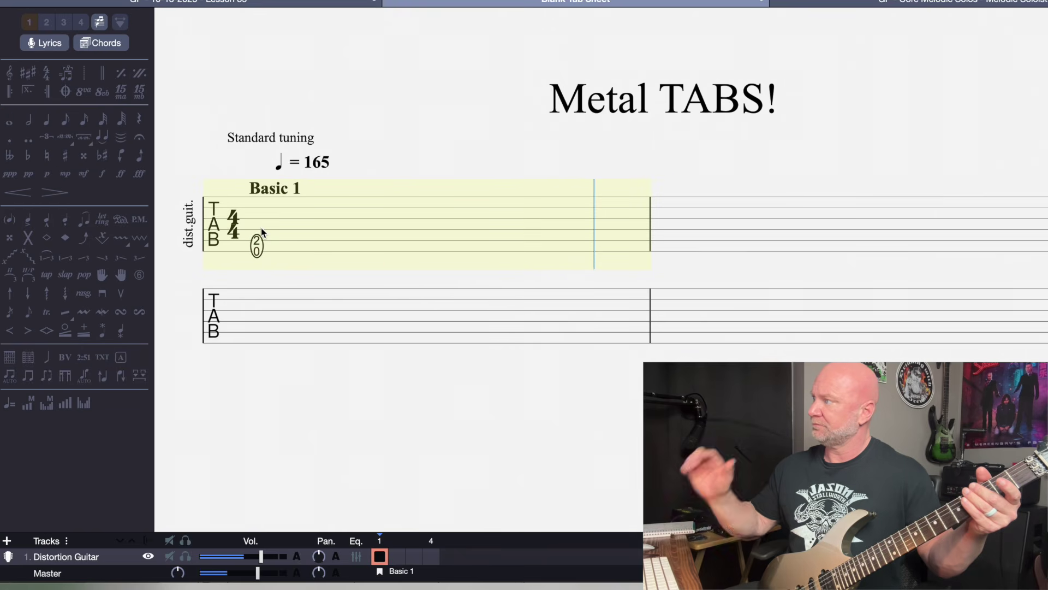
key(space)
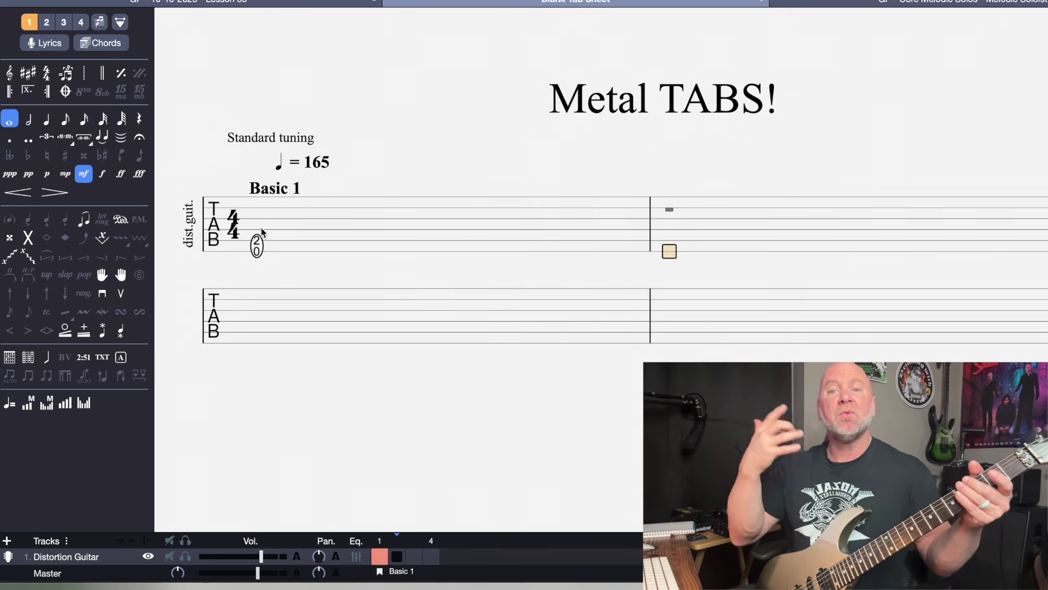
Enter a whole-note power chord in measure 2, with fret 3 on the lowest string and fret 5 on the string above.
text(3)
click(669, 242)
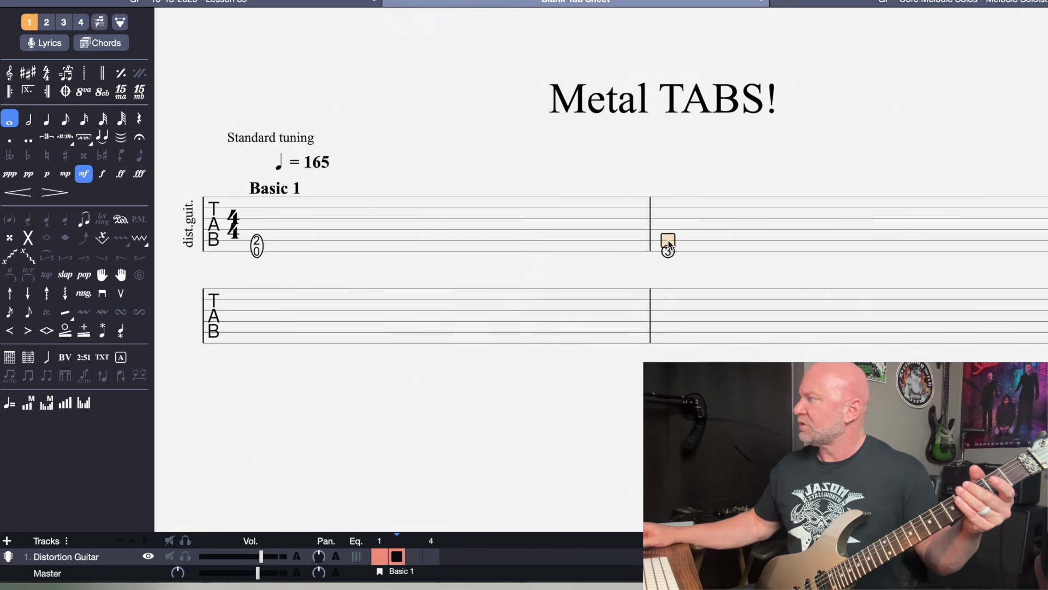
text(5)
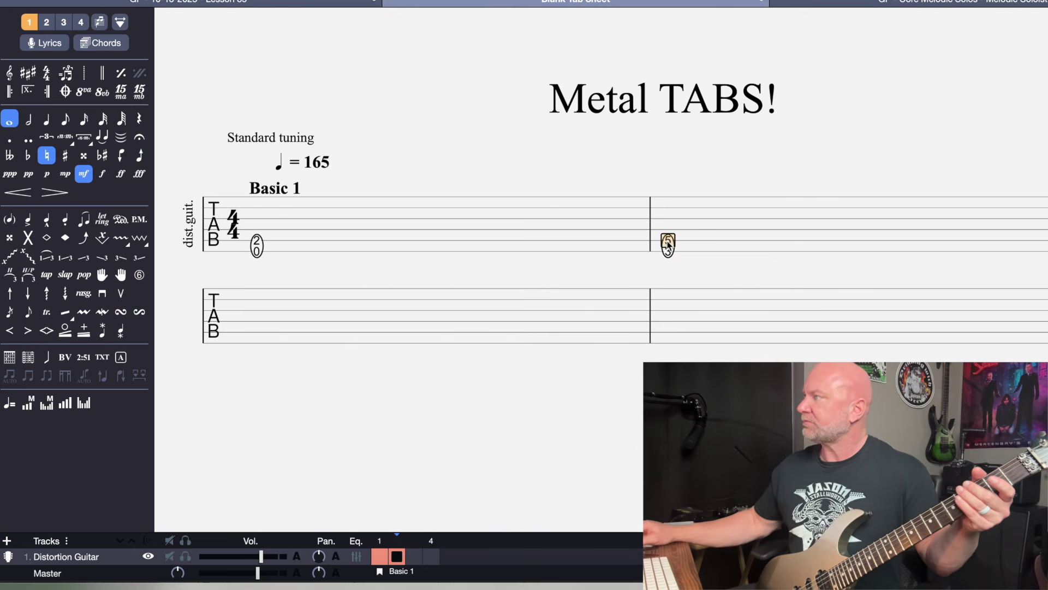
key(shift+Right)
click(674, 231)
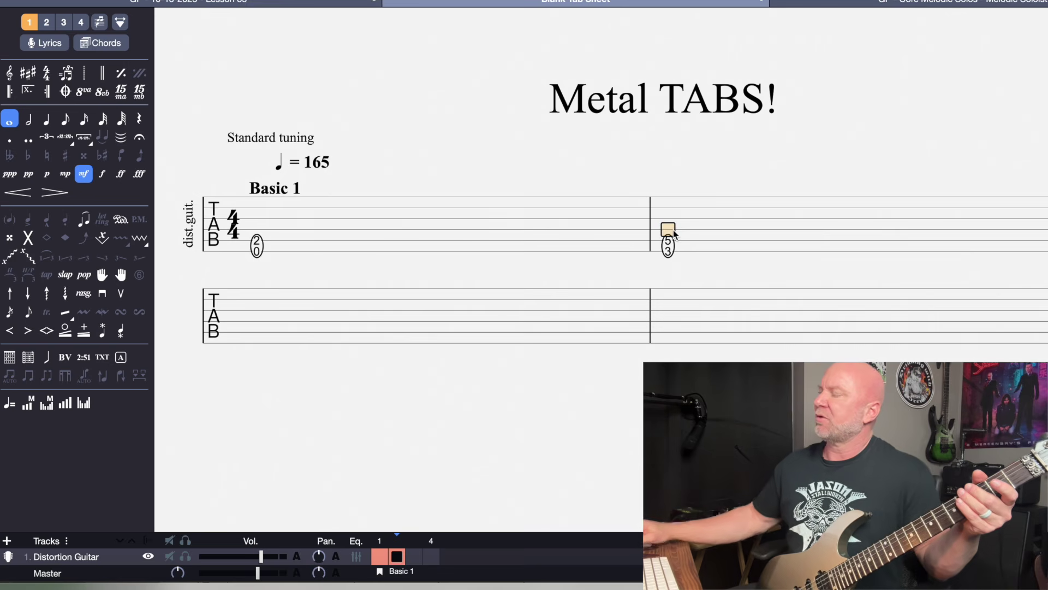
Compare the whole-note chords in measures 1 and 2, and play both measures from the start.
drag(260, 229, 247, 261)
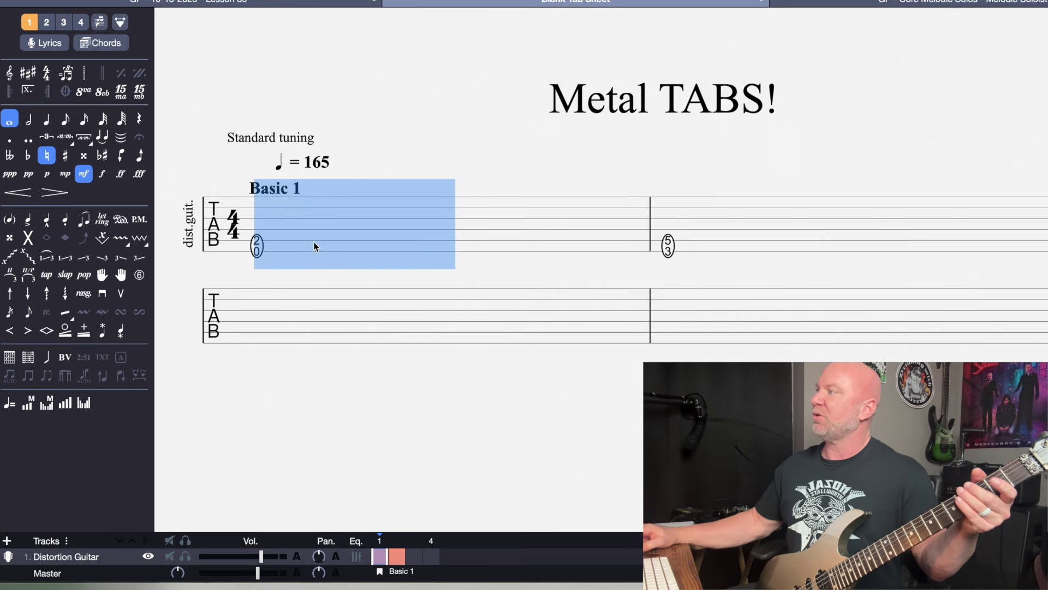
drag(669, 240, 666, 249)
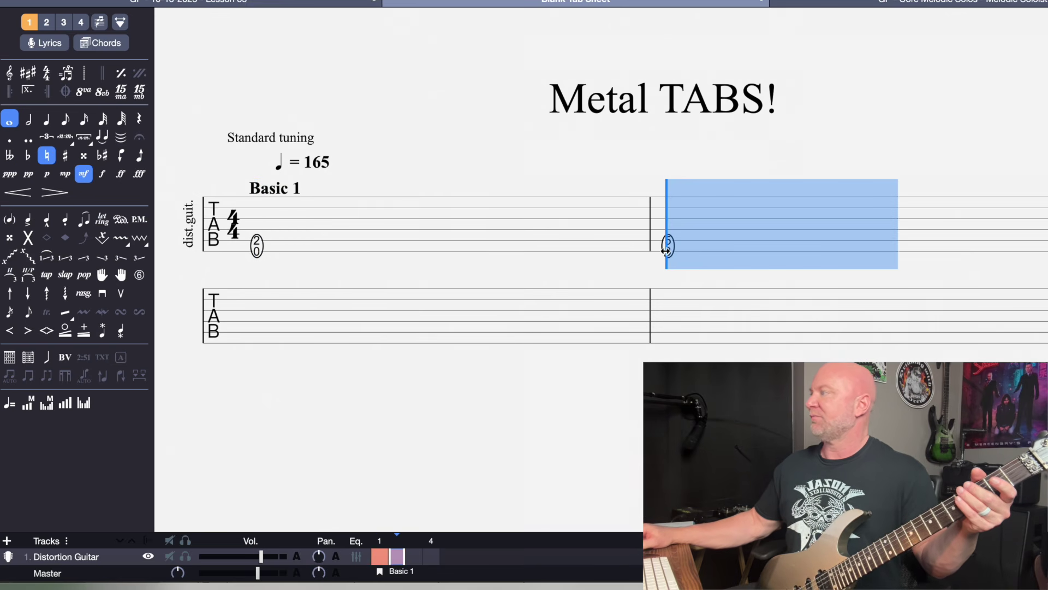
key(ctrl+v)
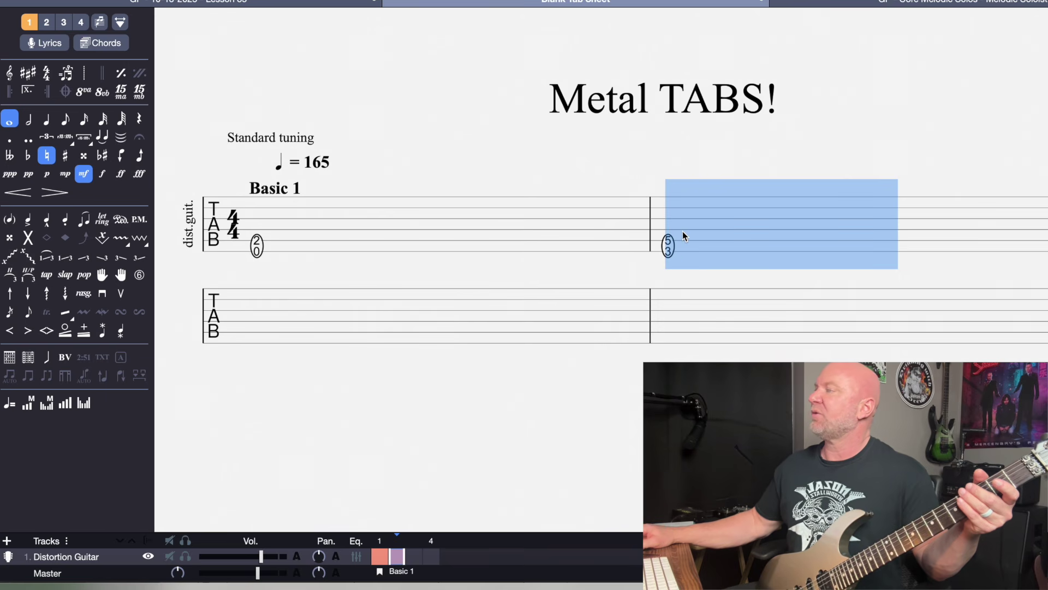
click(684, 236)
click(258, 240)
key(space)
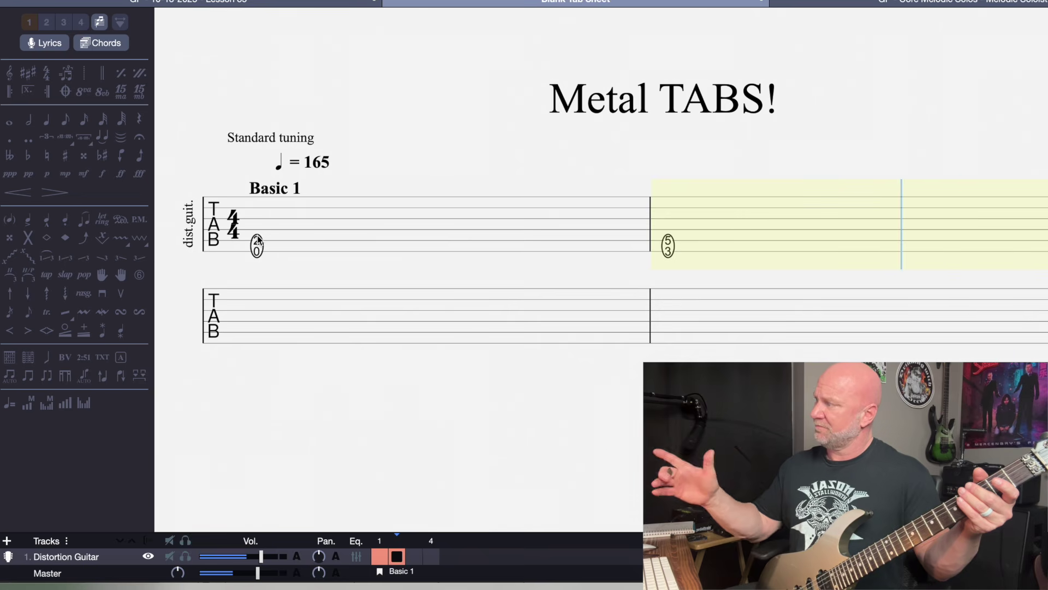
key(space)
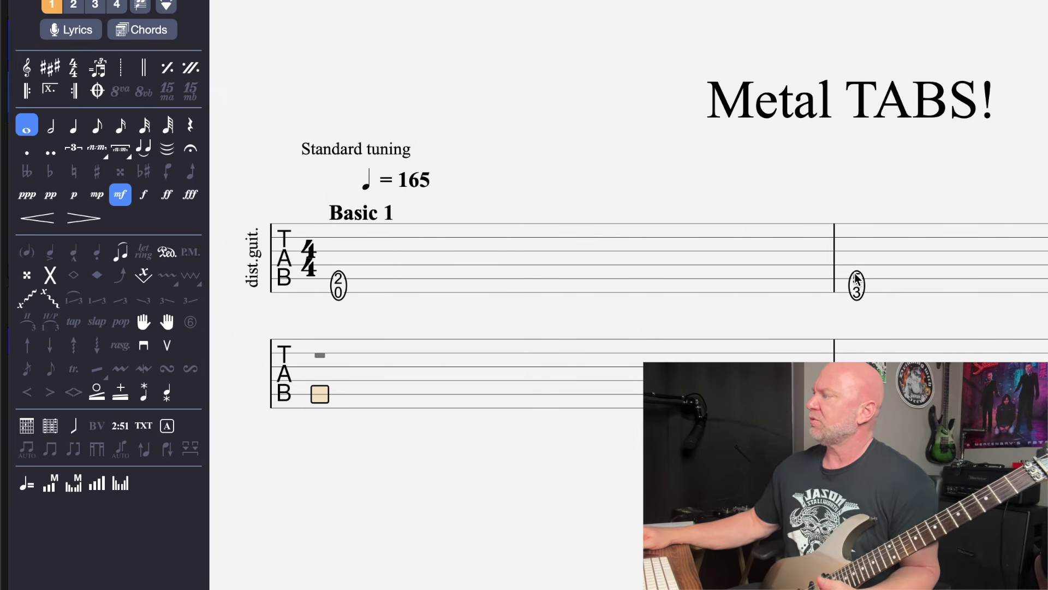
Delete the power chord from measure 2.
click(853, 302)
key(Delete)
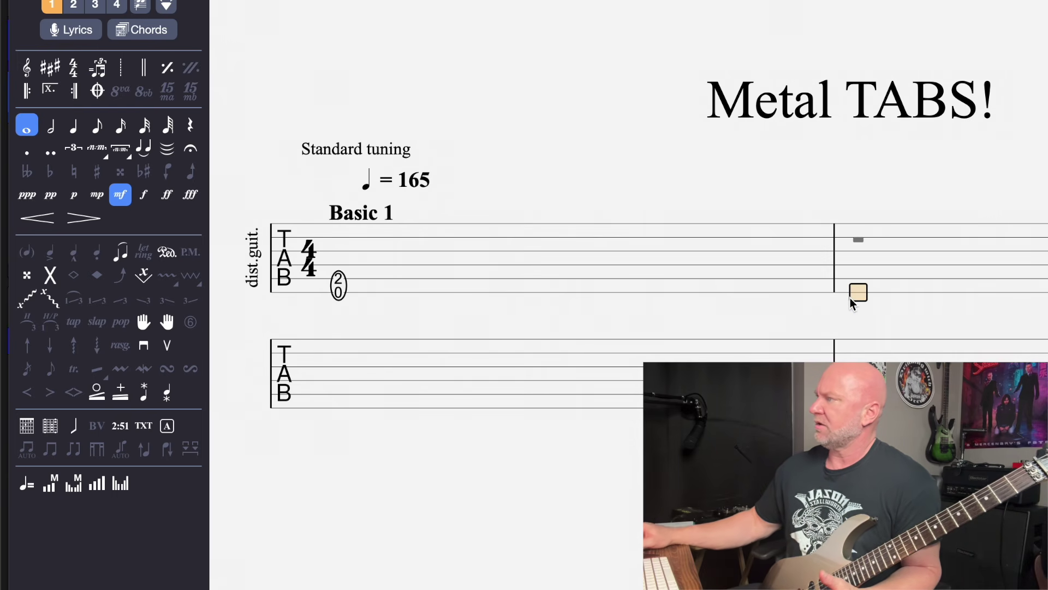
Select both notes of the power chord in measure 1 and change the chord's duration to a half note.
key(Left)
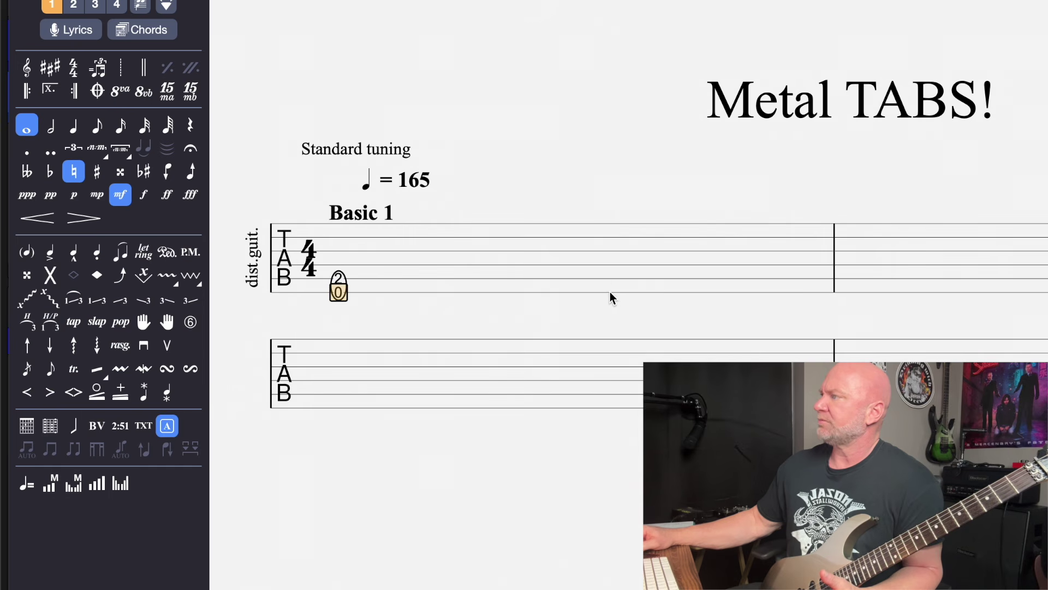
key(Up)
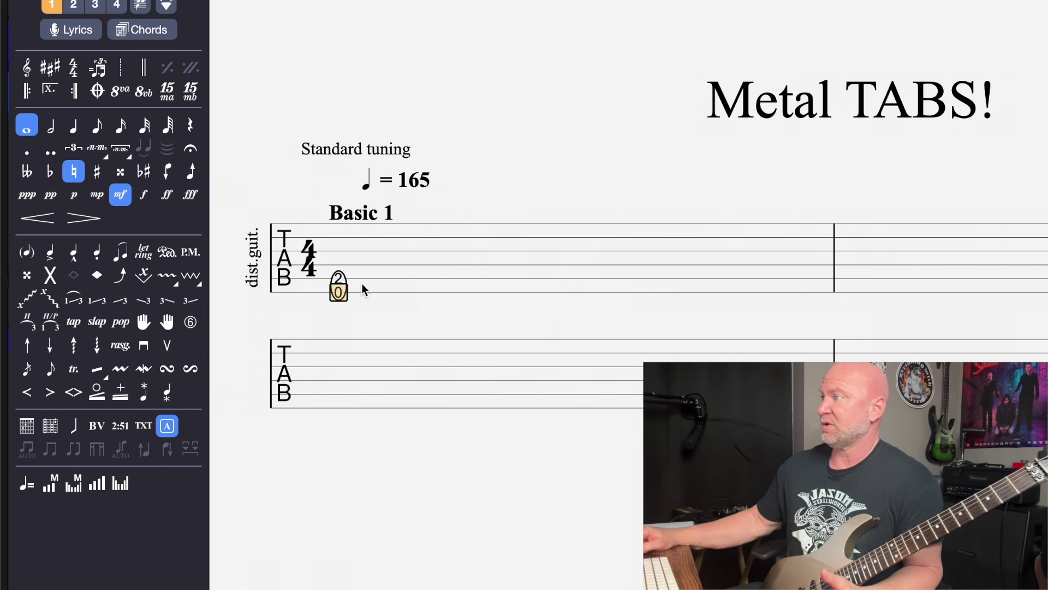
click(323, 295)
drag(344, 265, 604, 277)
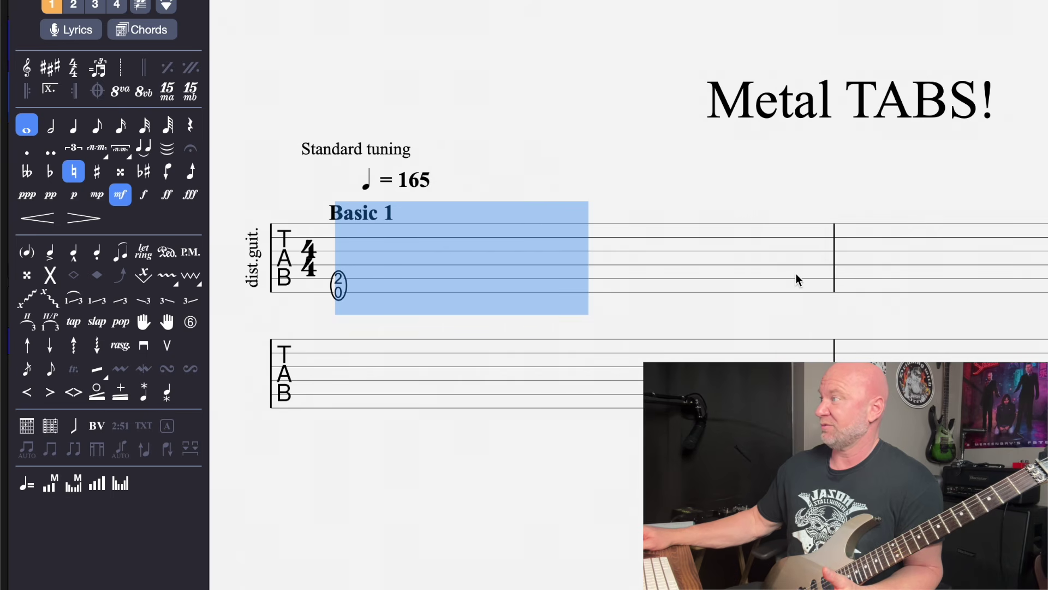
click(354, 284)
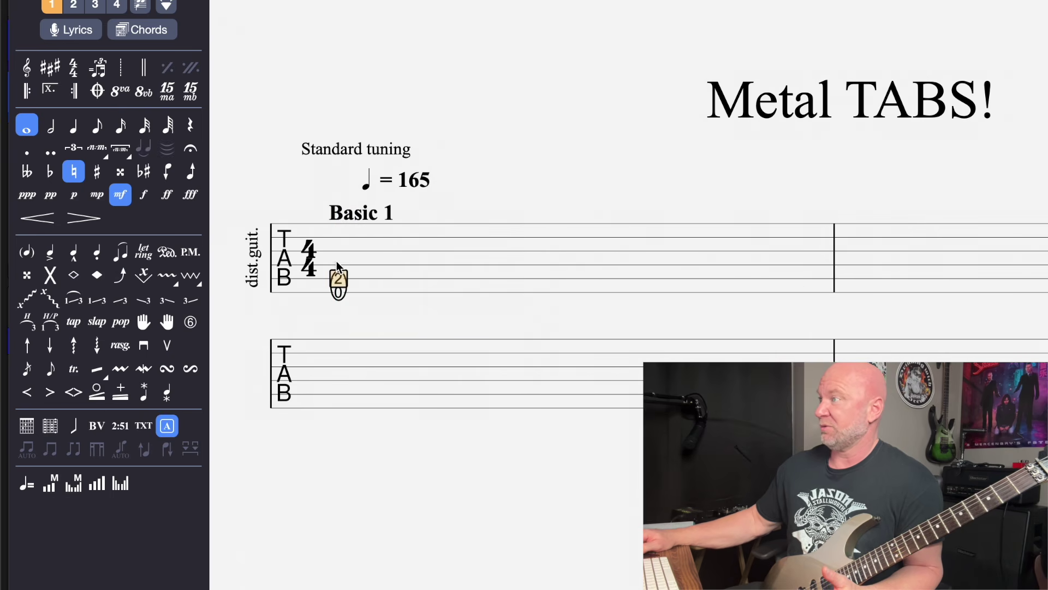
click(334, 288)
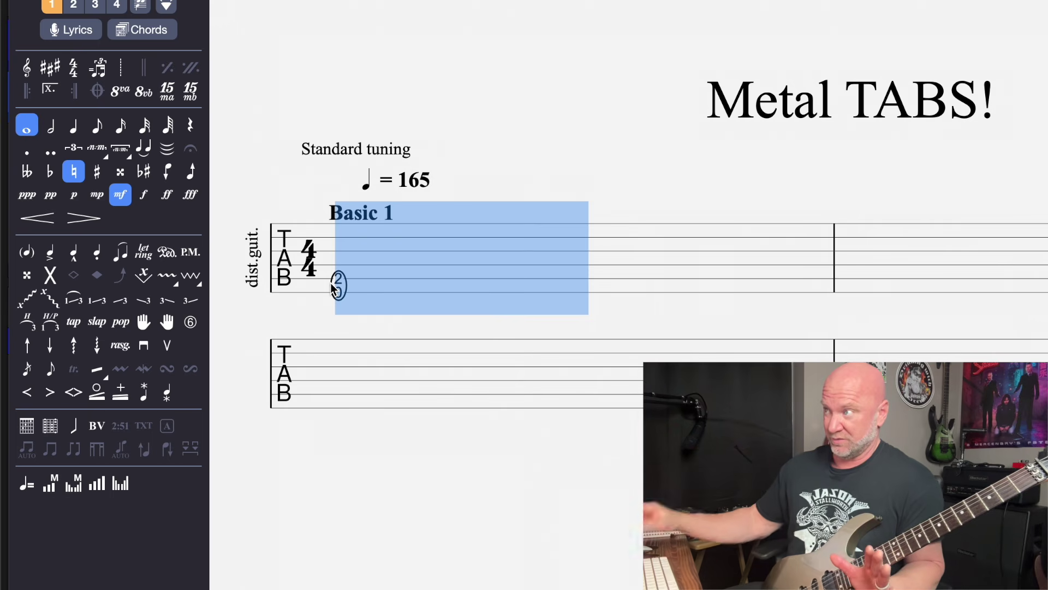
click(50, 127)
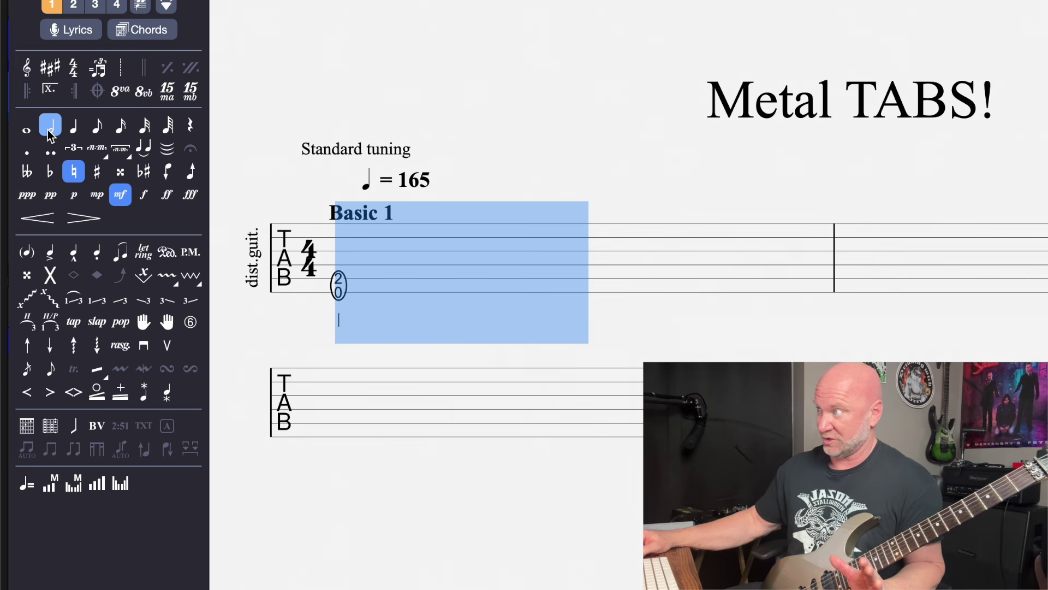
Play back measure 1 from the half-note power chord to hear its duration.
click(348, 276)
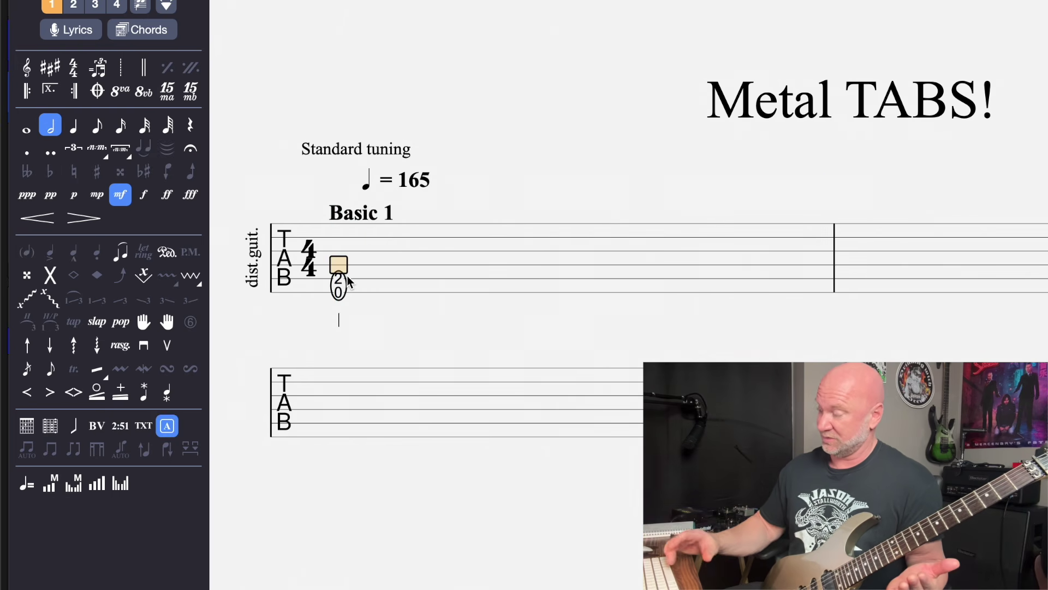
key(space)
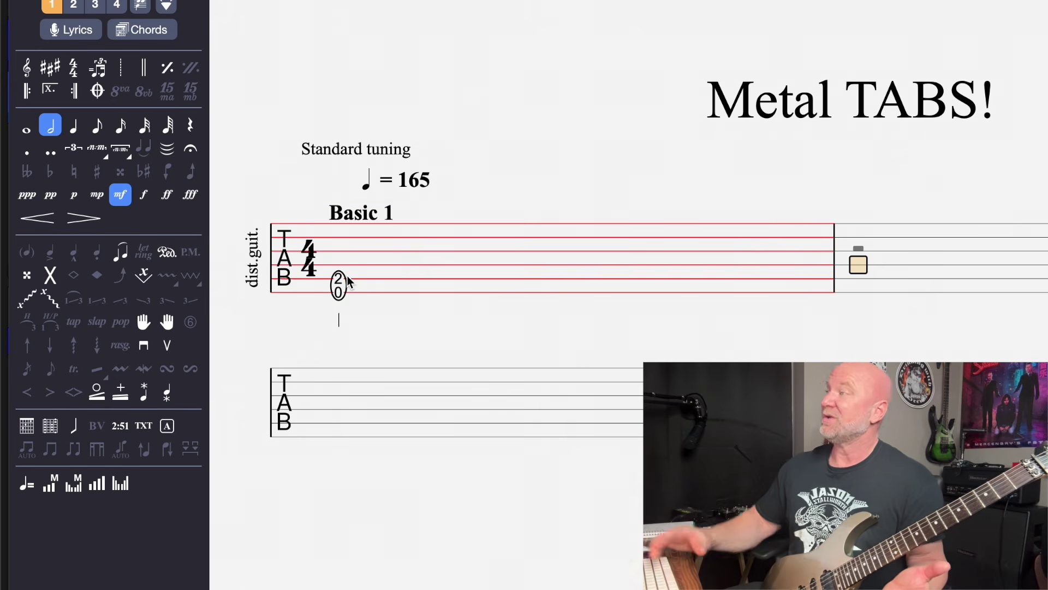
key(space)
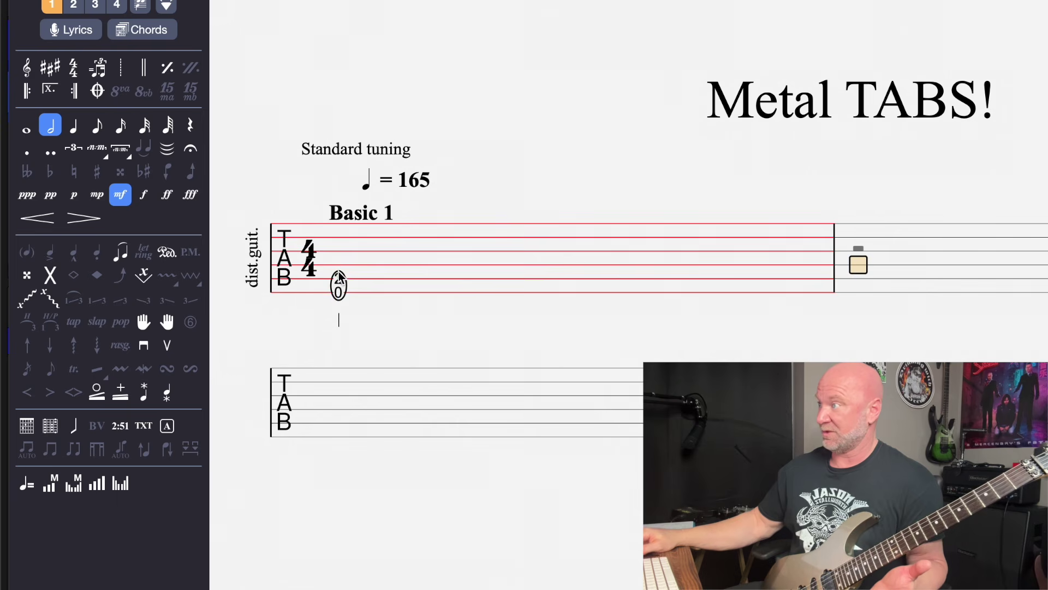
click(339, 271)
key(space)
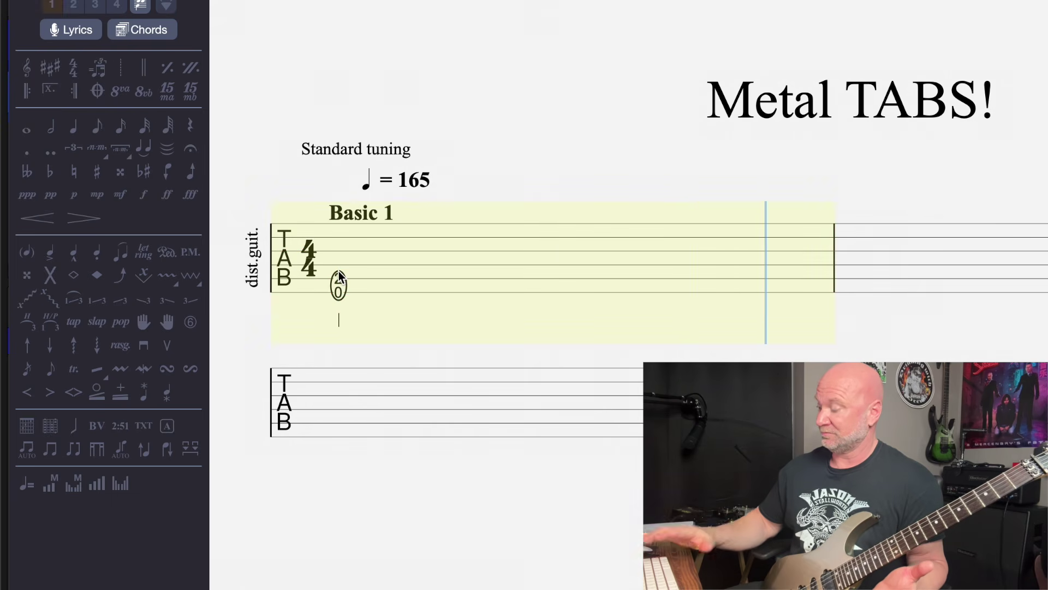
key(space)
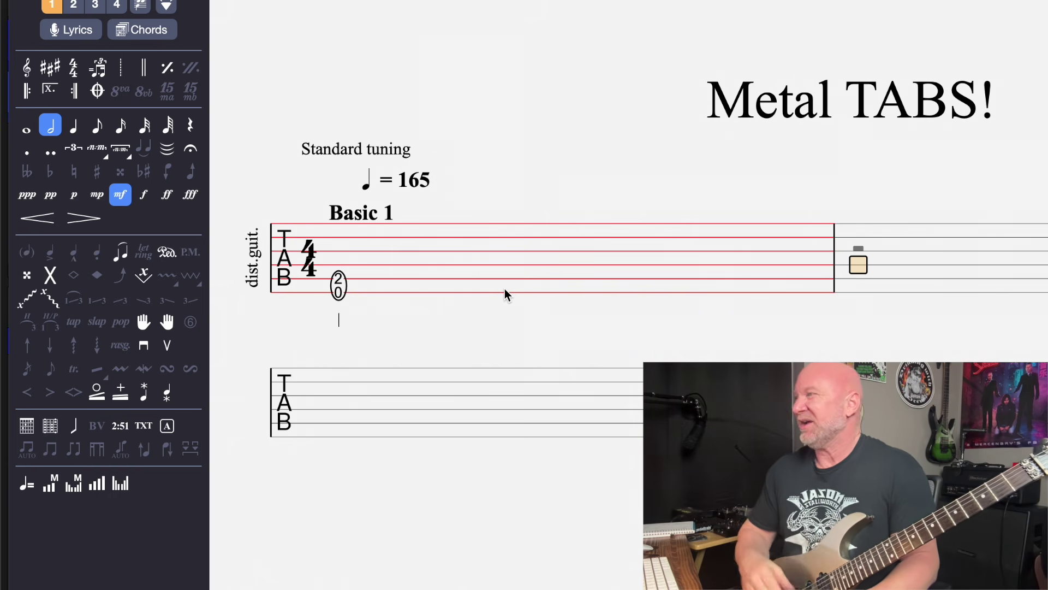
Select both notes of the power chord in measure 1 and change the chord's duration to a whole note.
click(342, 289)
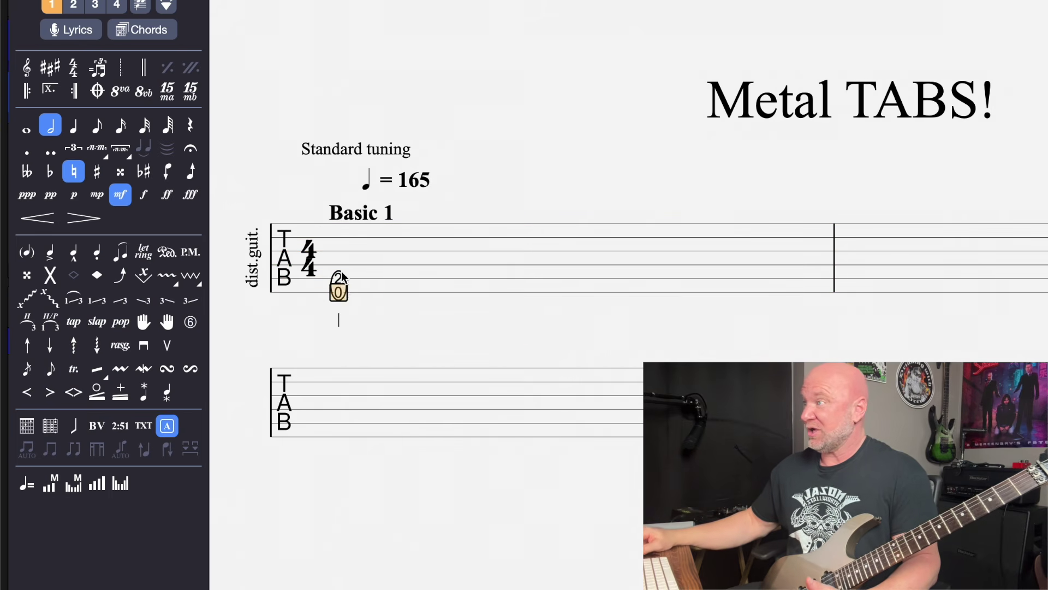
drag(341, 278, 325, 296)
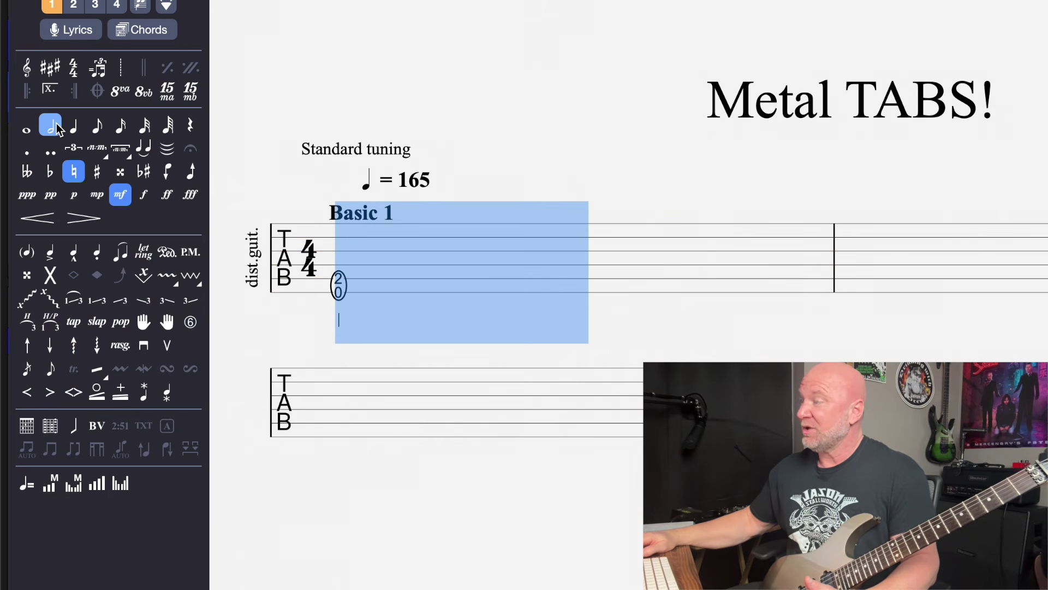
click(27, 130)
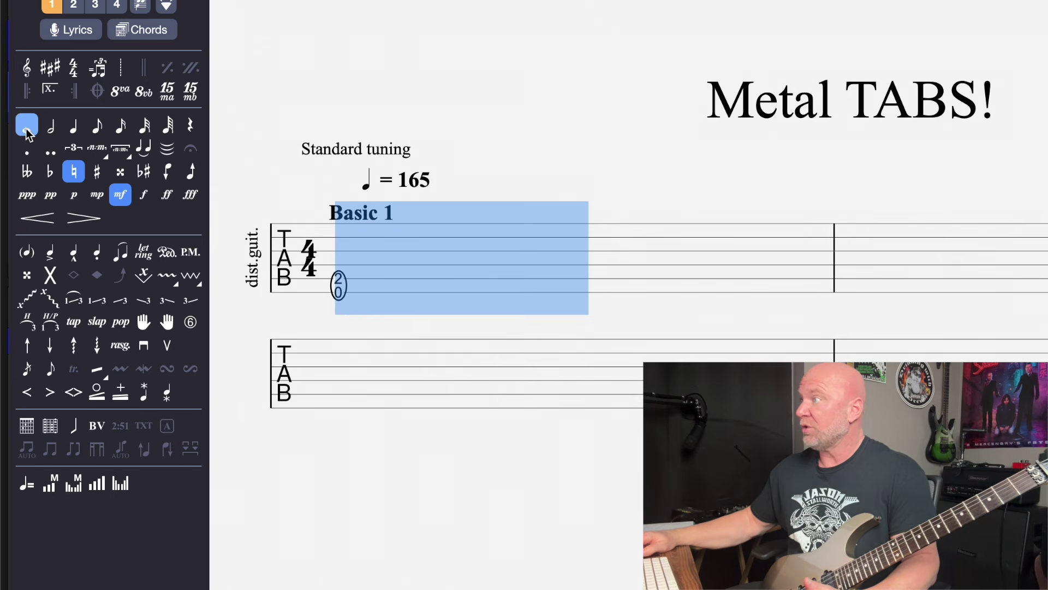
click(946, 262)
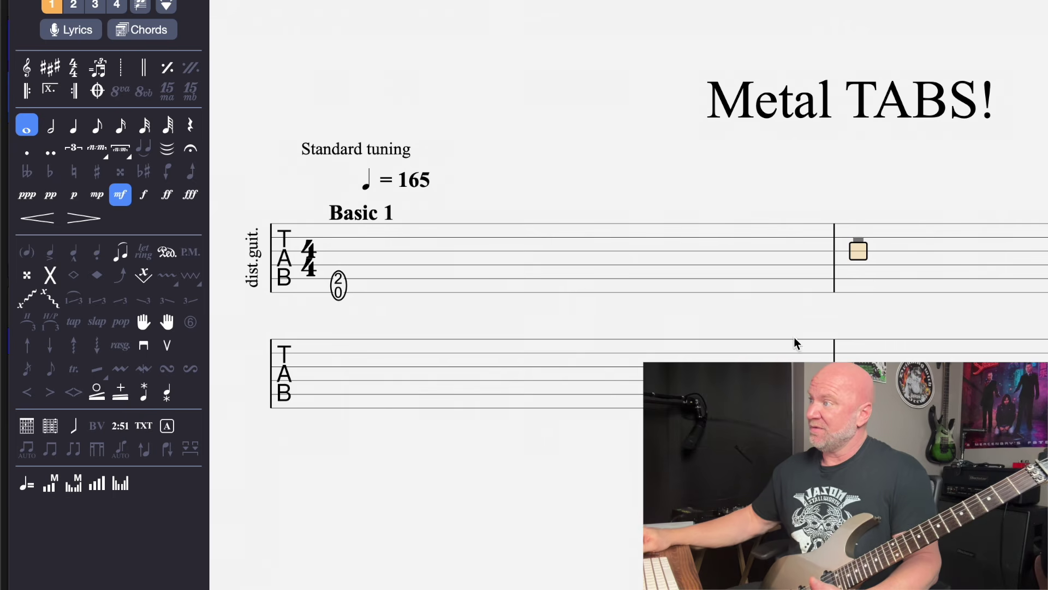
click(332, 289)
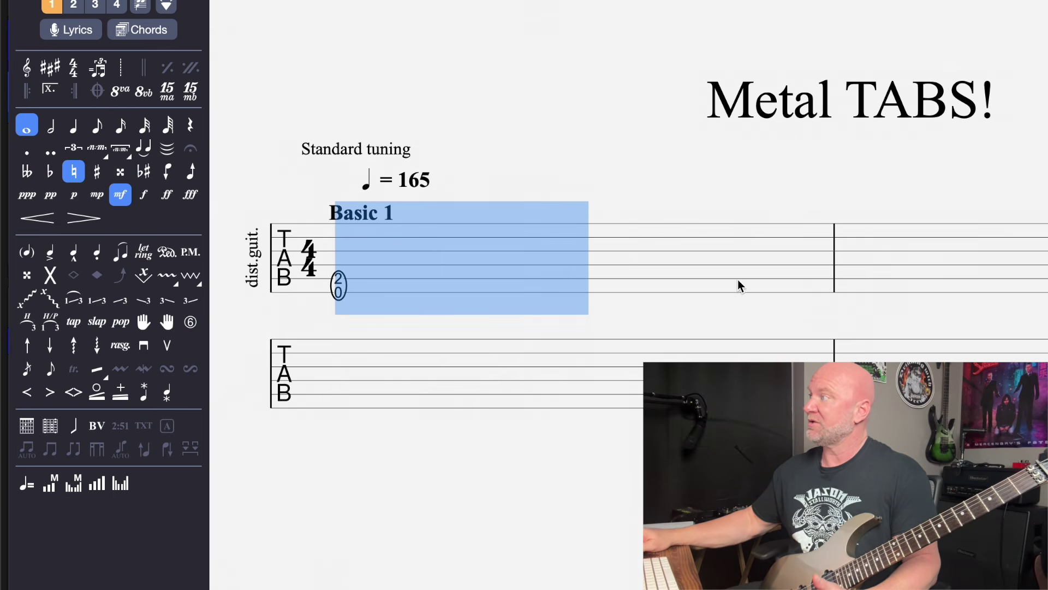
click(894, 271)
Change the power chord at the start of measure 1 back to a half note and move to the rest after it.
click(333, 289)
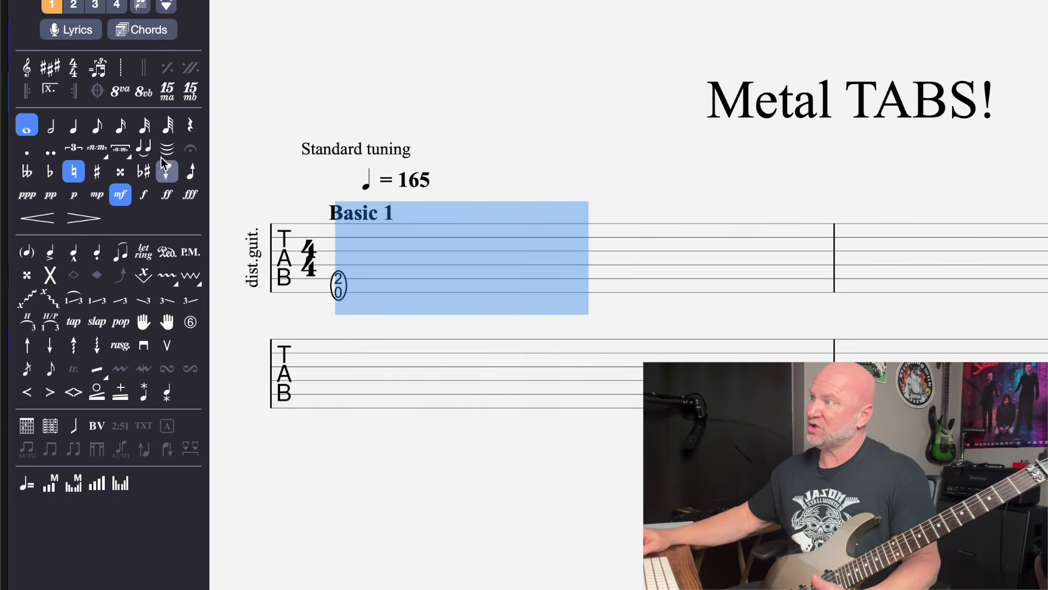
click(53, 127)
click(581, 253)
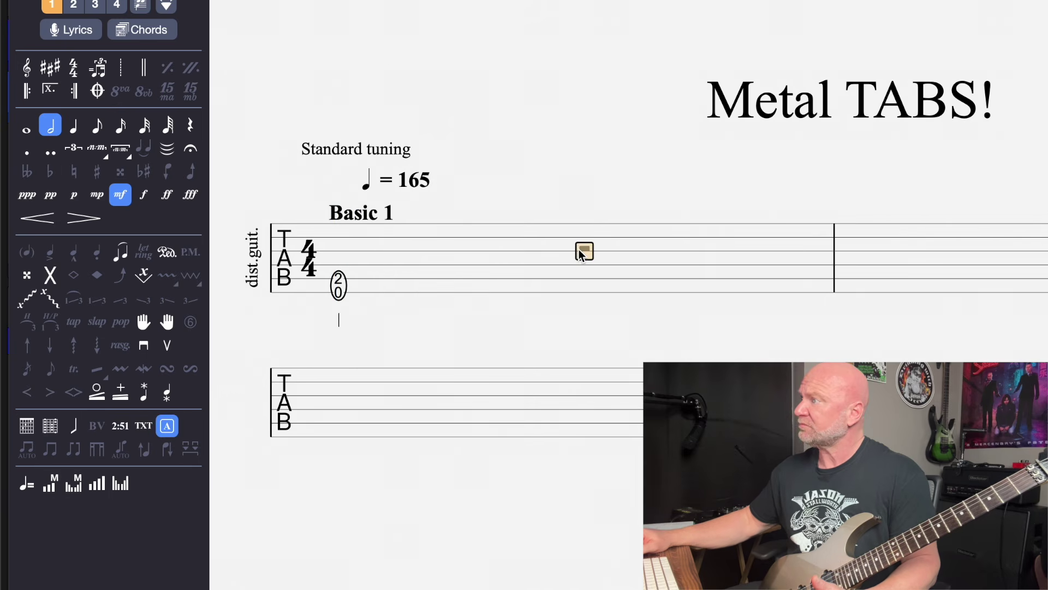
Add a second half-note power chord in measure 1 with fret 3 on the low E string and fret 5 on the A string.
click(547, 297)
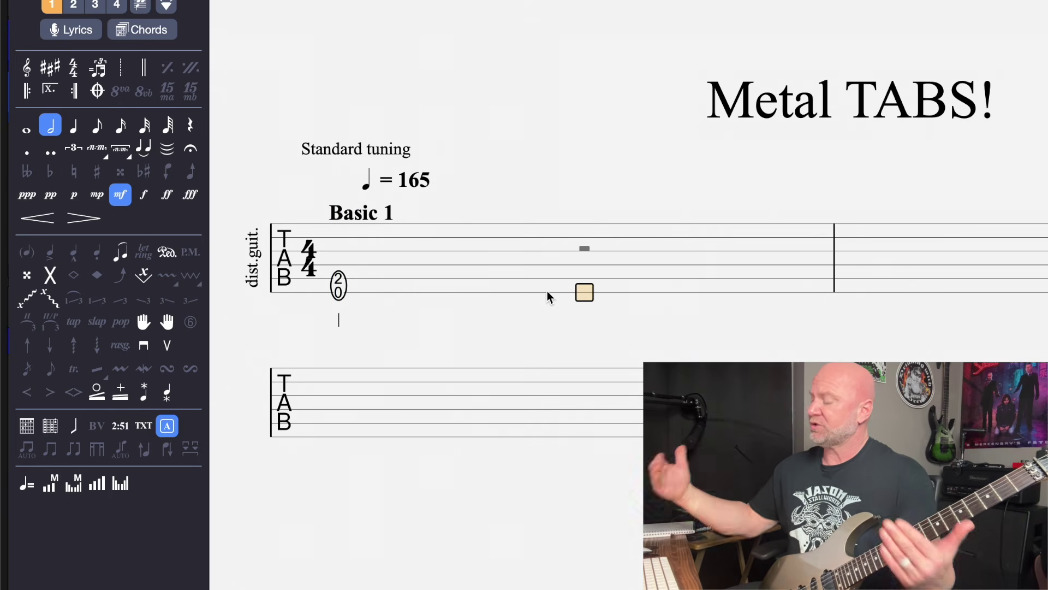
key(3)
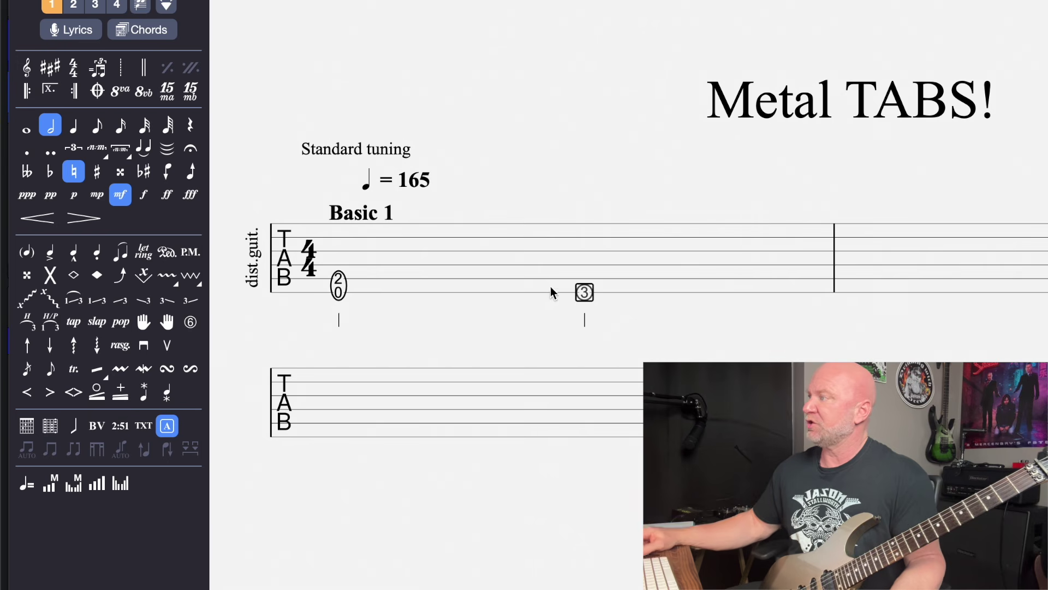
click(591, 280)
key(5)
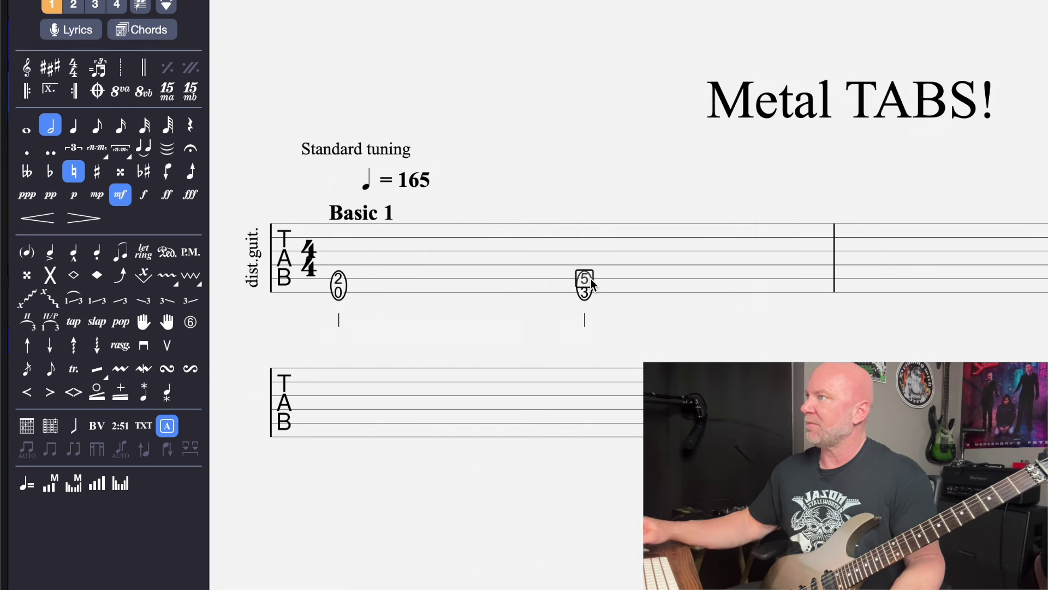
Examine the second chord of measure 1, and play the measure from its first chord to hear both half notes.
drag(580, 284, 539, 294)
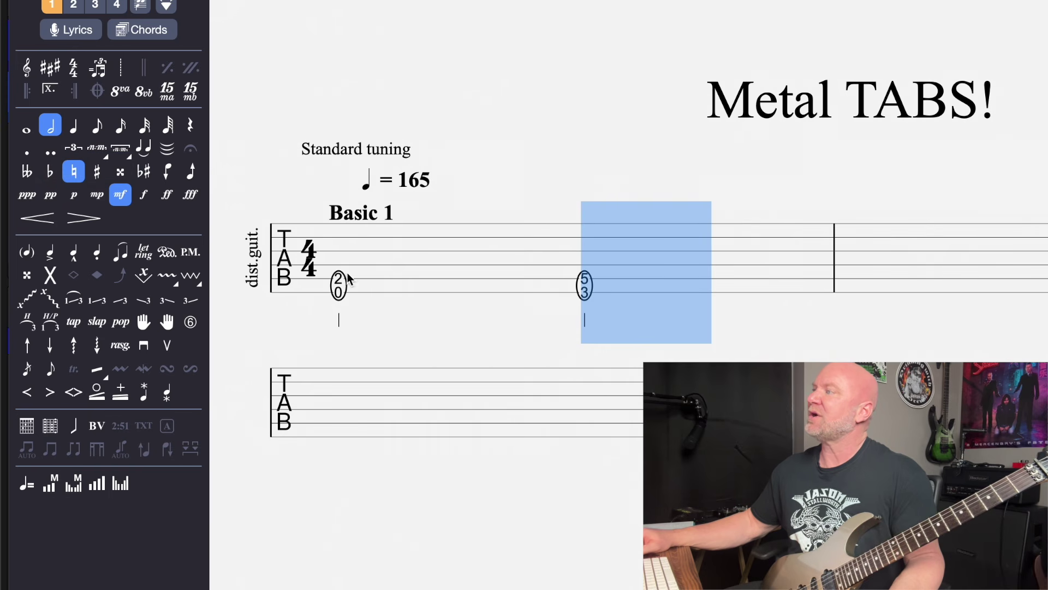
click(874, 267)
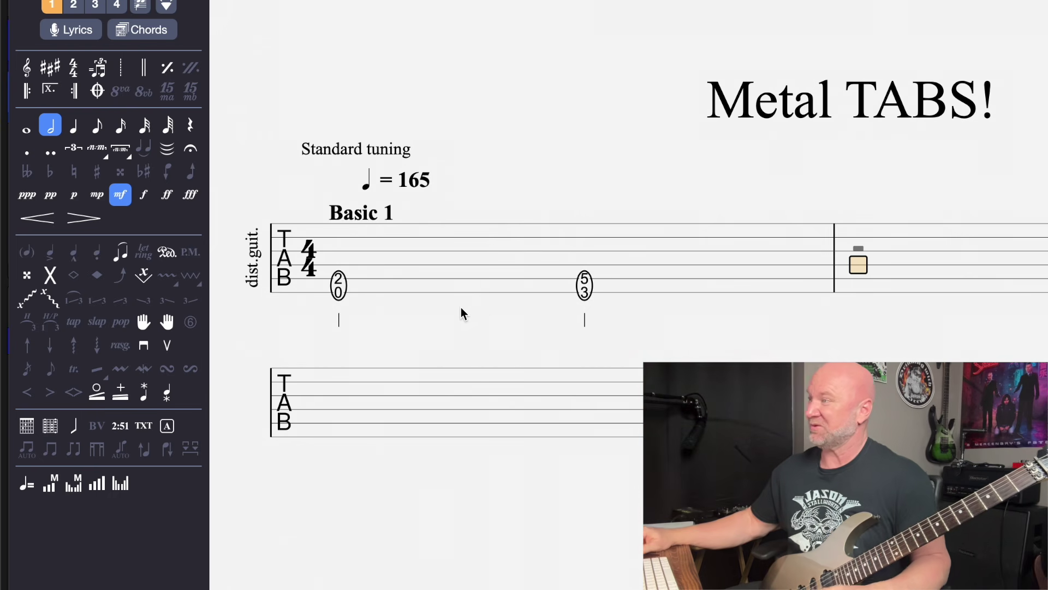
click(336, 265)
key(space)
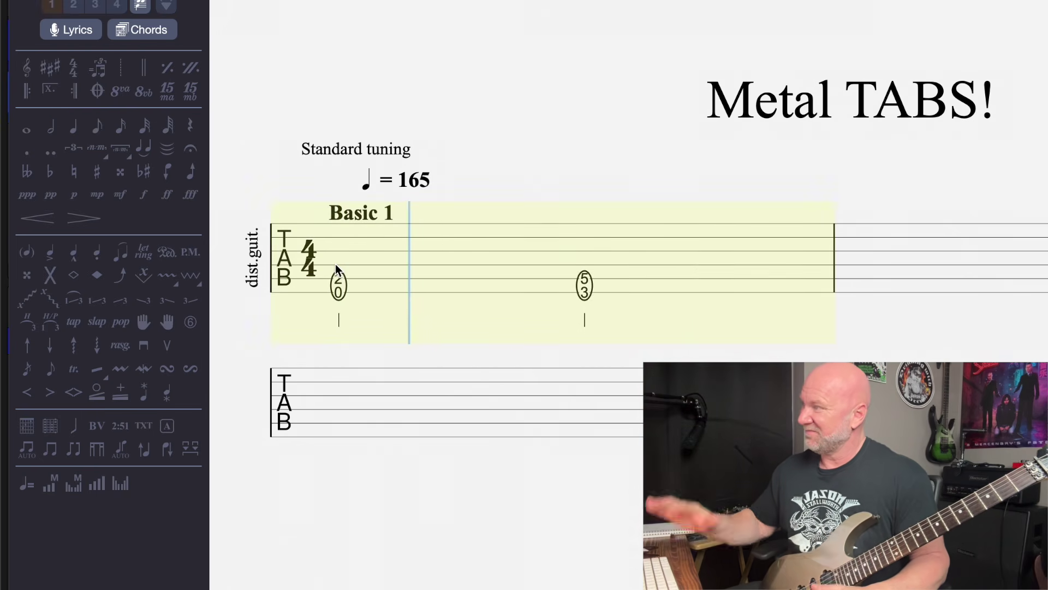
key(space)
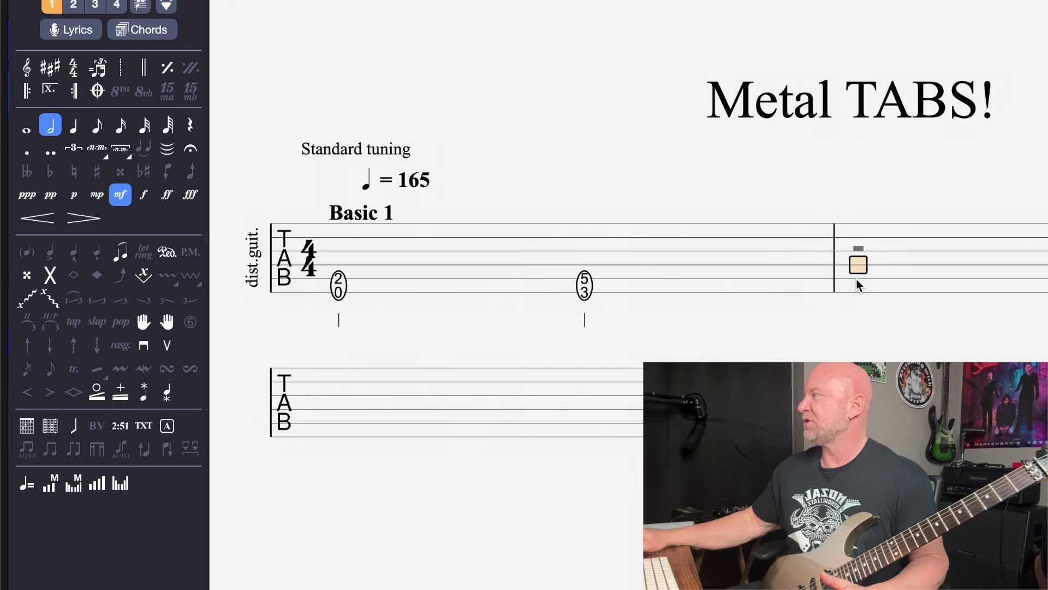
Enter a whole-note power chord at the start of measure 2 with fret 6 on the low E string and fret 8 on the A string.
click(857, 296)
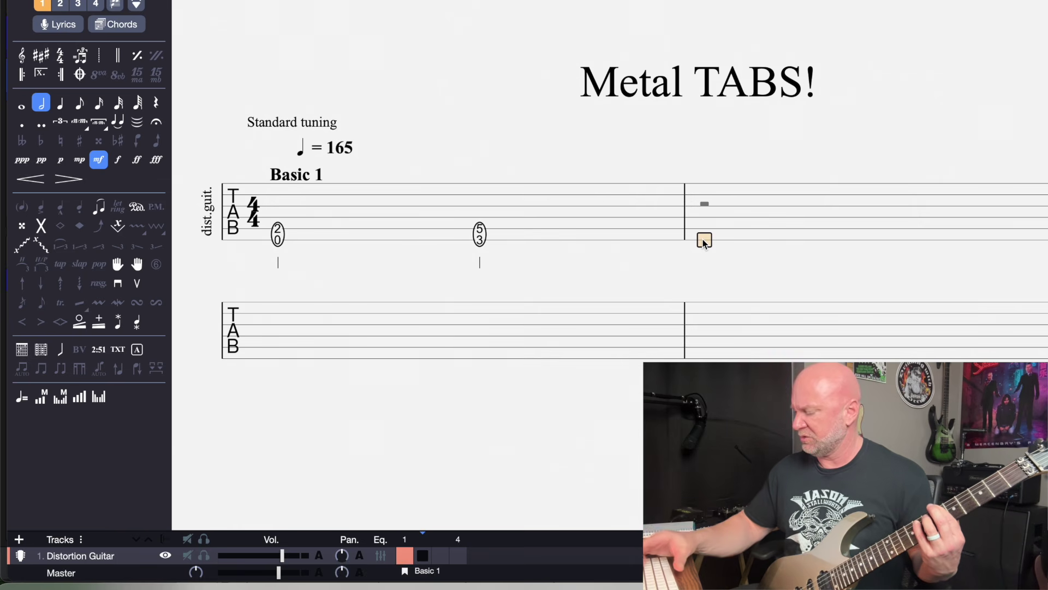
key(2)
key(Up)
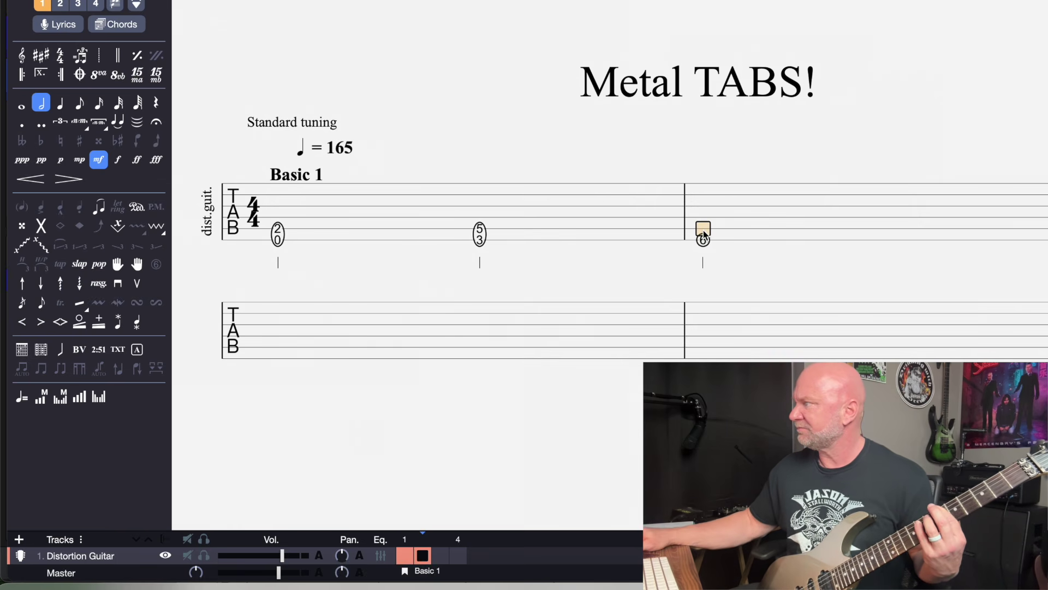
key(8)
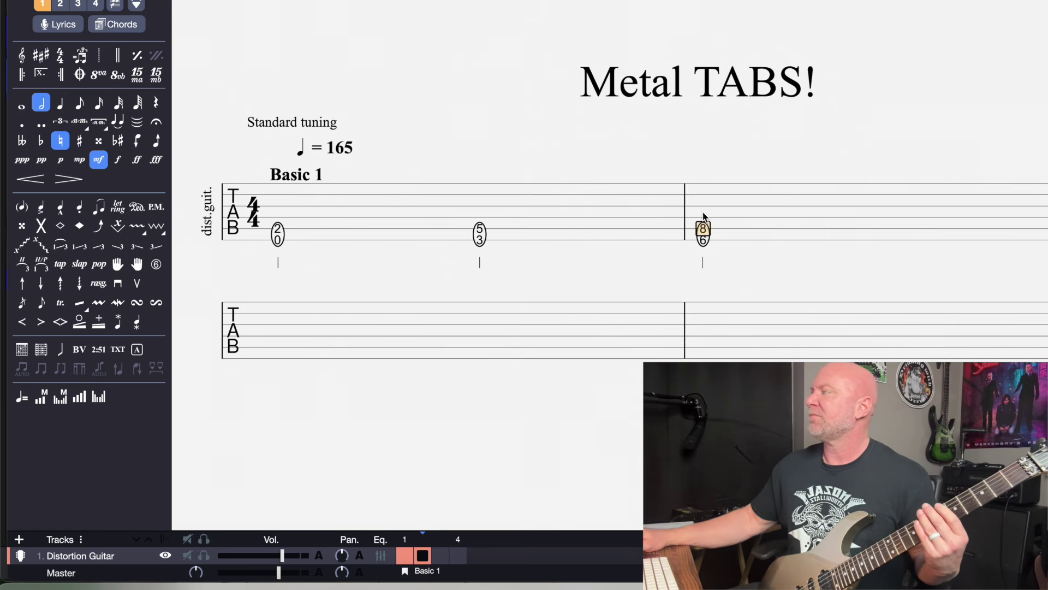
key(shift+Right)
click(23, 105)
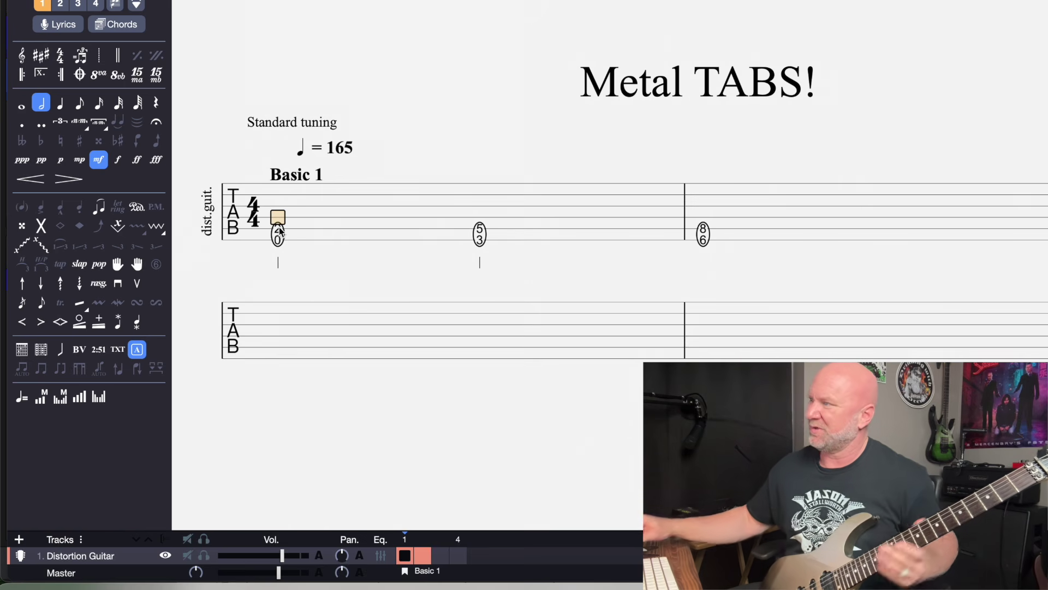
Compare the durations of the two power chords in measure 1 with that of the chord in measure 2.
click(358, 307)
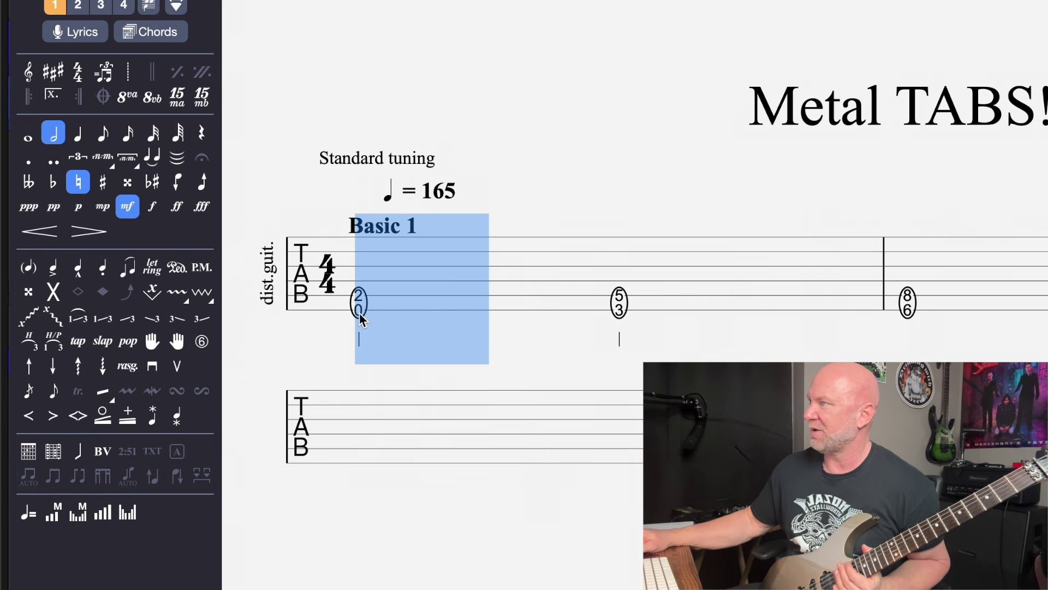
click(411, 304)
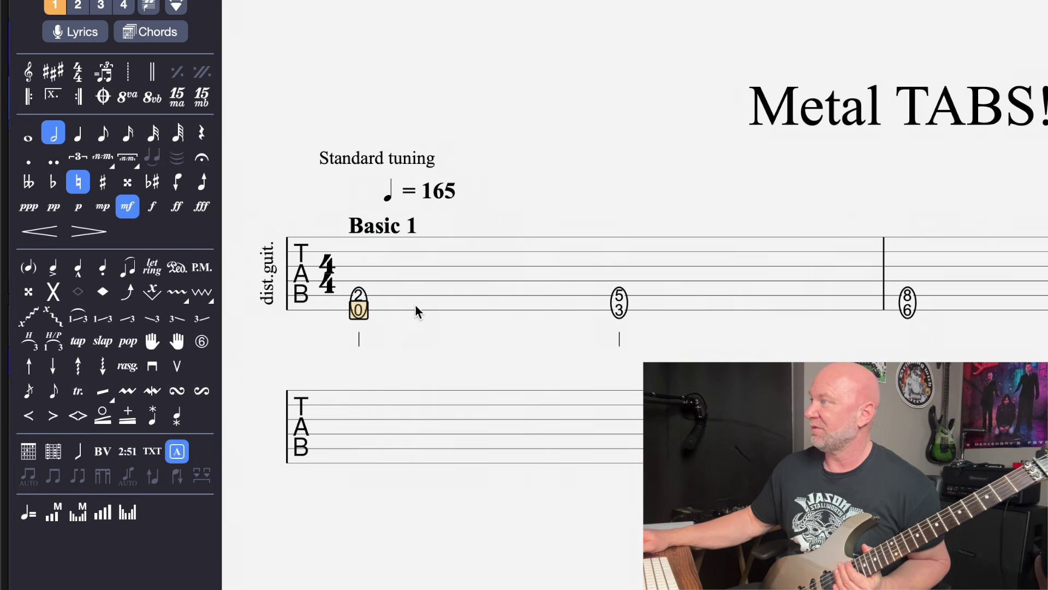
click(617, 292)
click(909, 298)
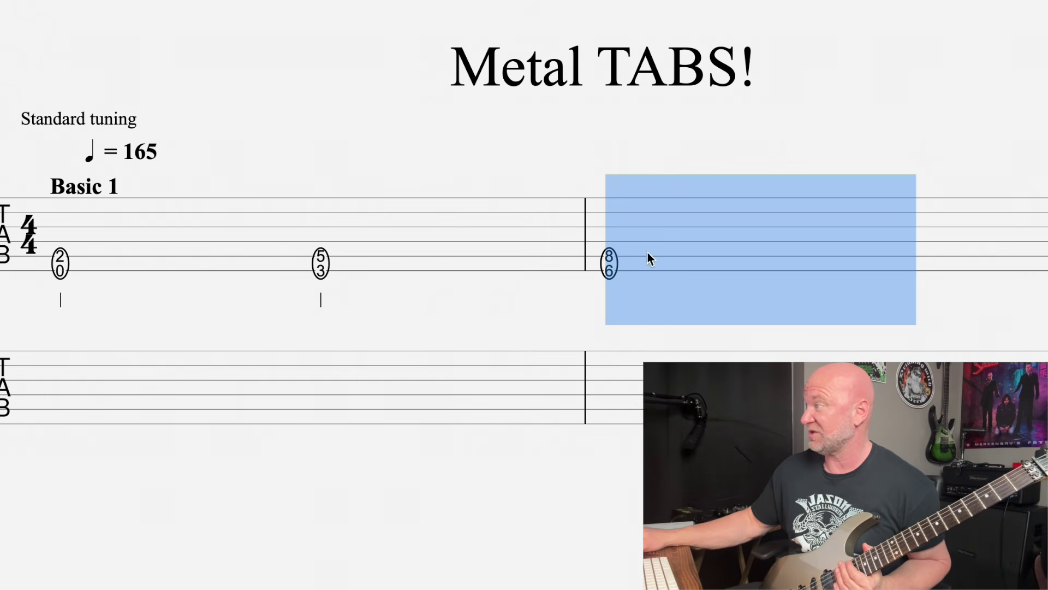
click(675, 250)
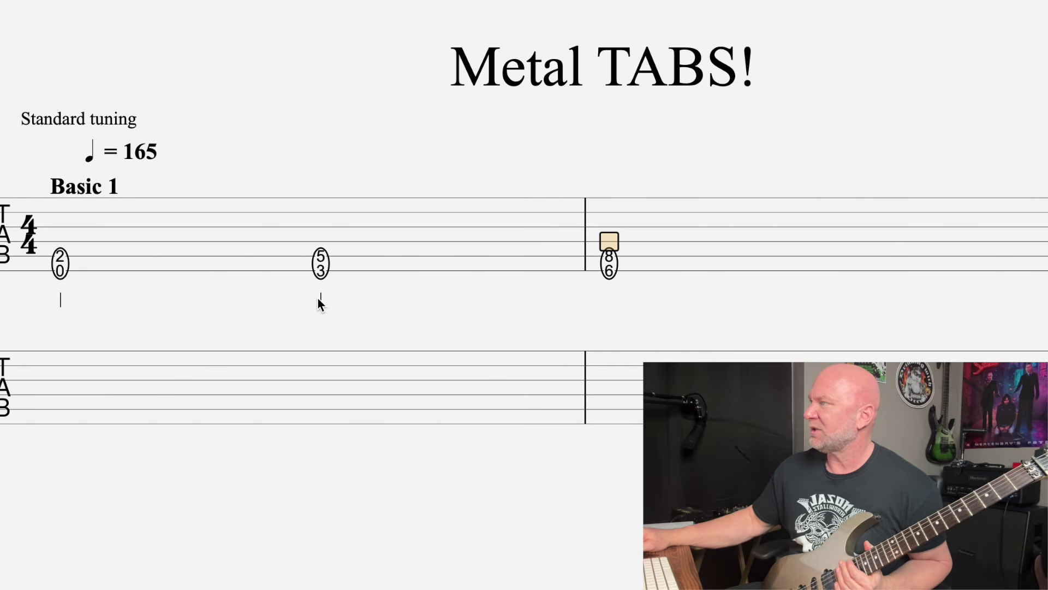
click(606, 273)
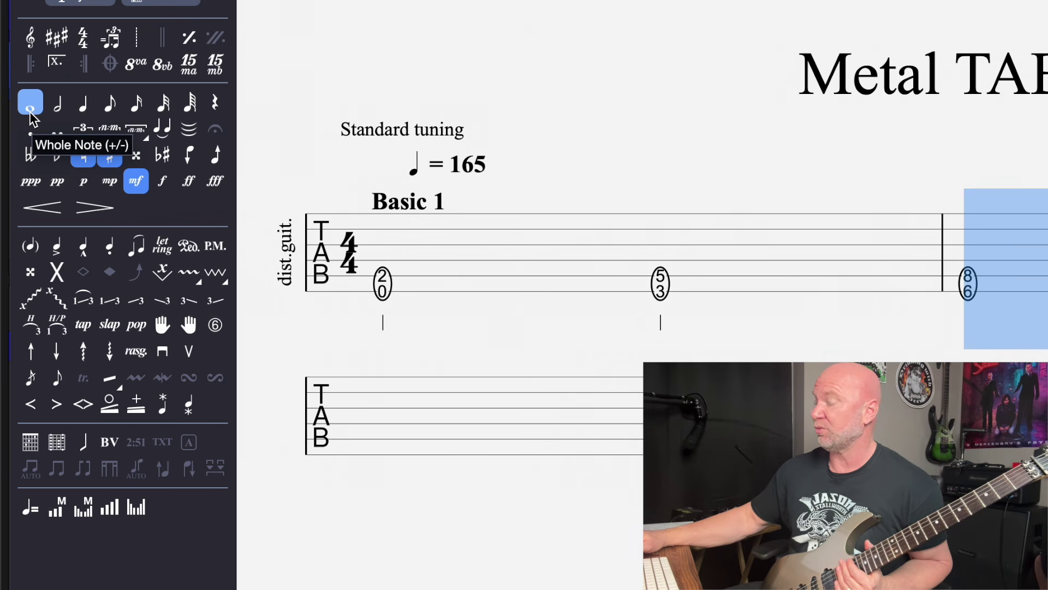
key(Left)
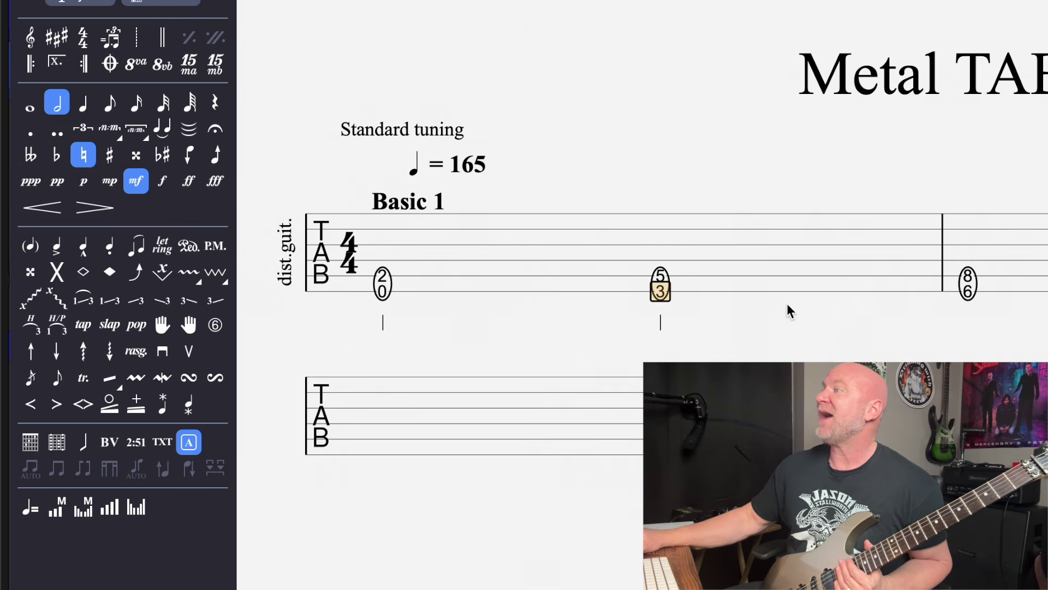
Play back measures 1 and 2 from the first power chord to hear the half notes followed by the whole note.
click(384, 279)
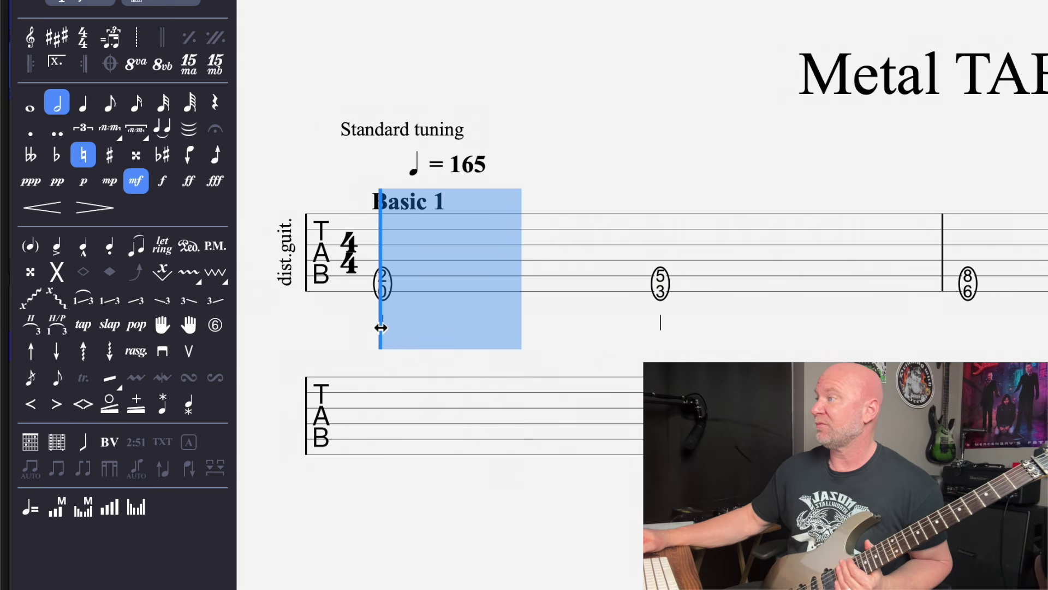
click(494, 284)
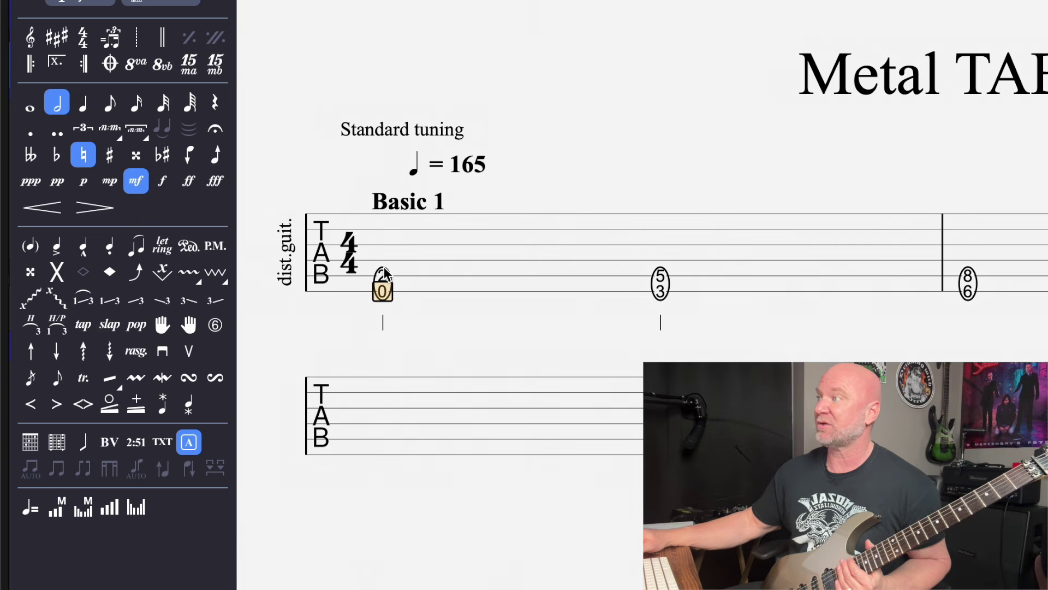
key(space)
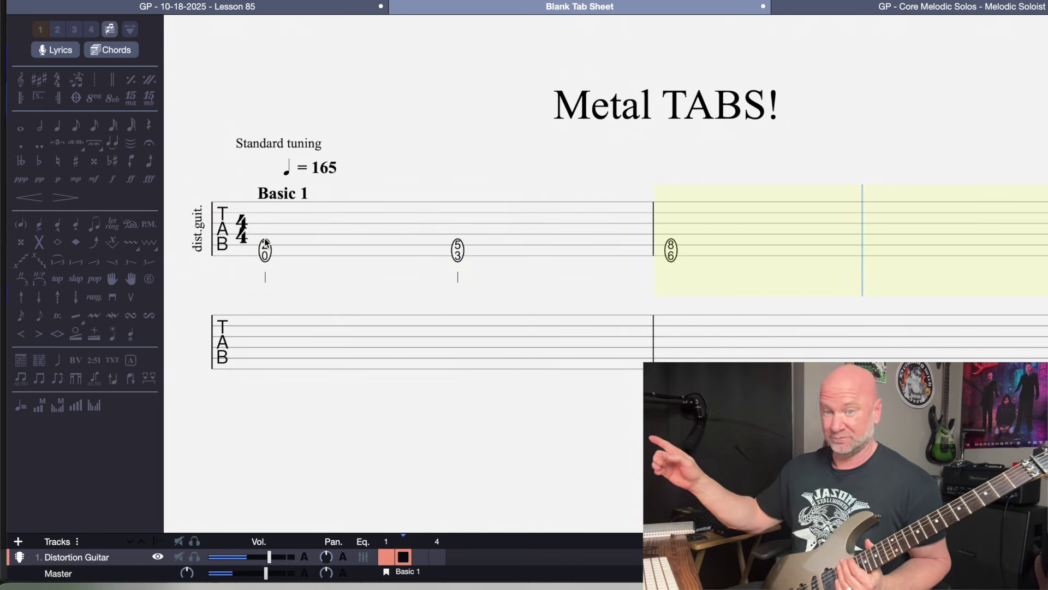
key(space)
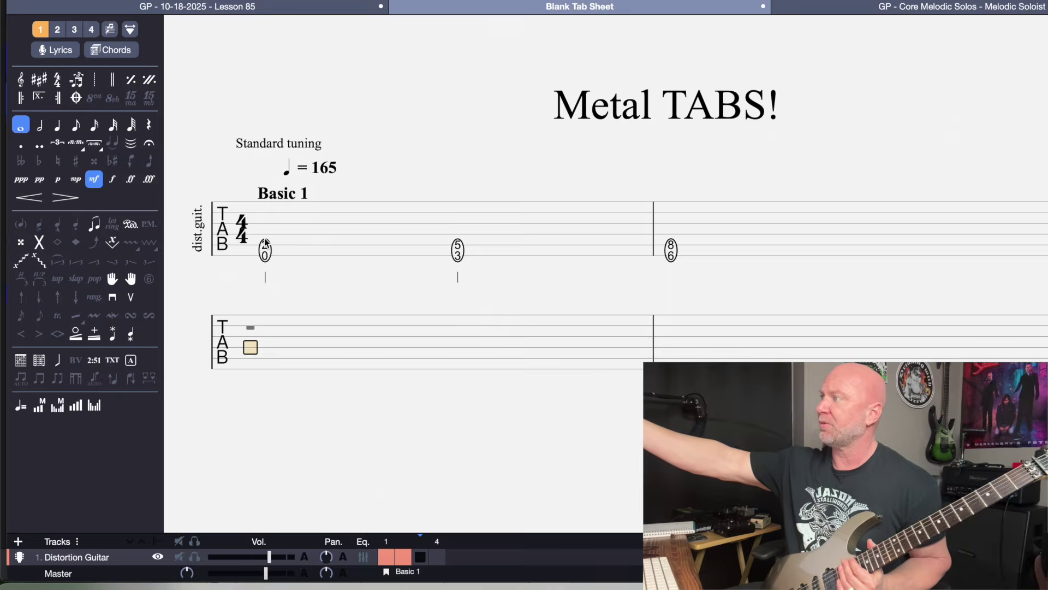
Select both notes of the first power chord in measure 1 and change the chord's duration to an eighth note.
scroll(409, 349, down, 1)
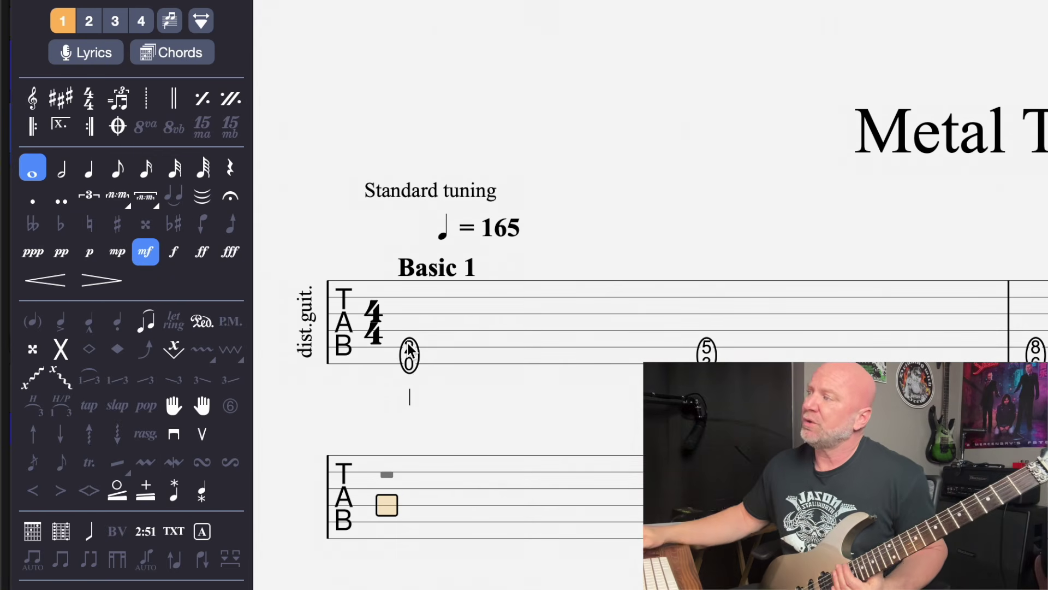
click(404, 365)
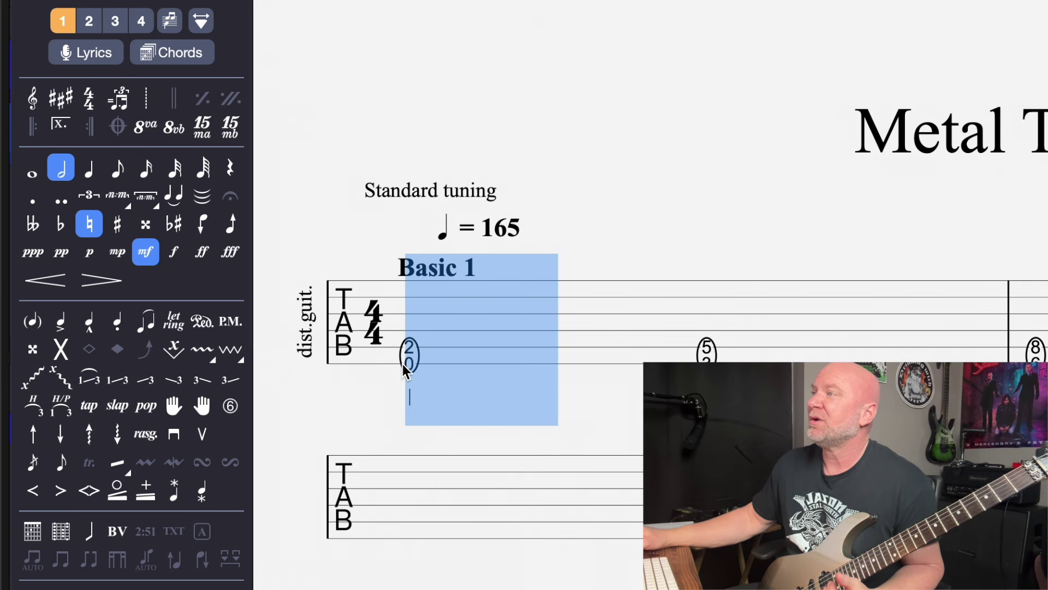
click(120, 172)
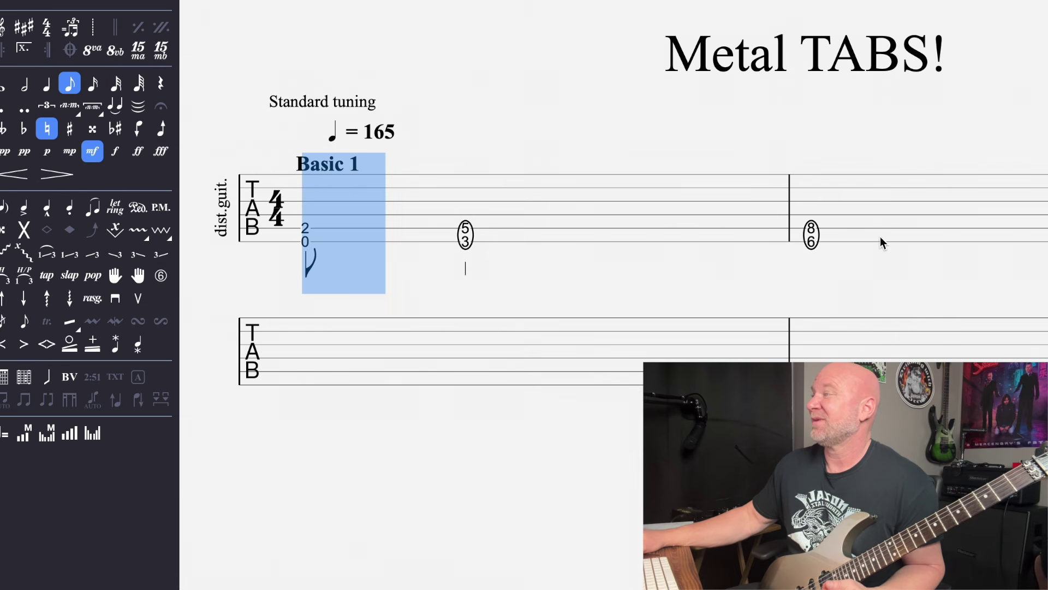
key(ctrl+Right)
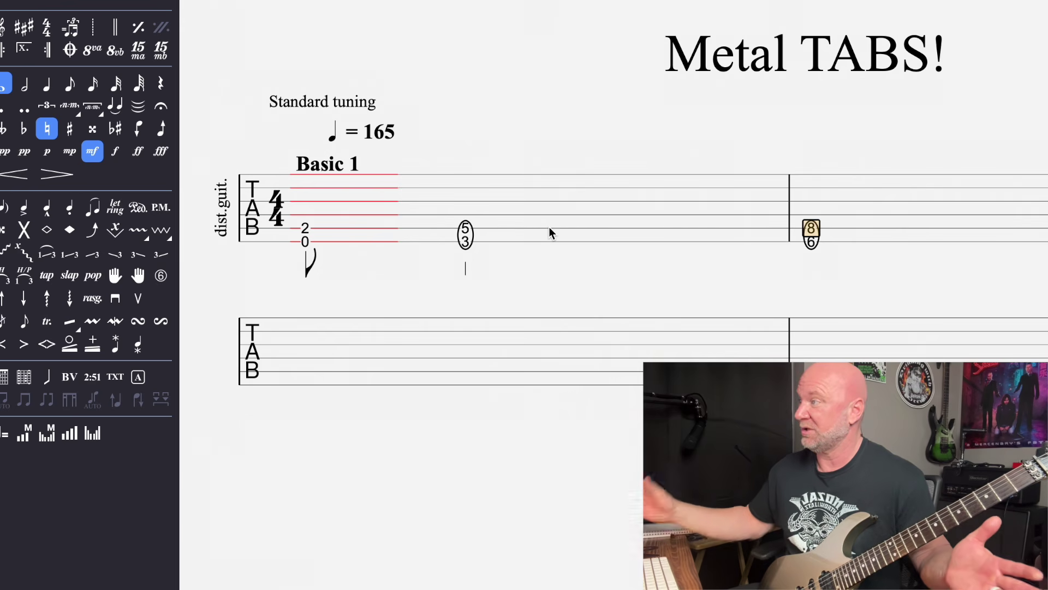
Play measure 1 from the eighth-note power chord, and return the cursor to that chord's A-string note.
click(313, 216)
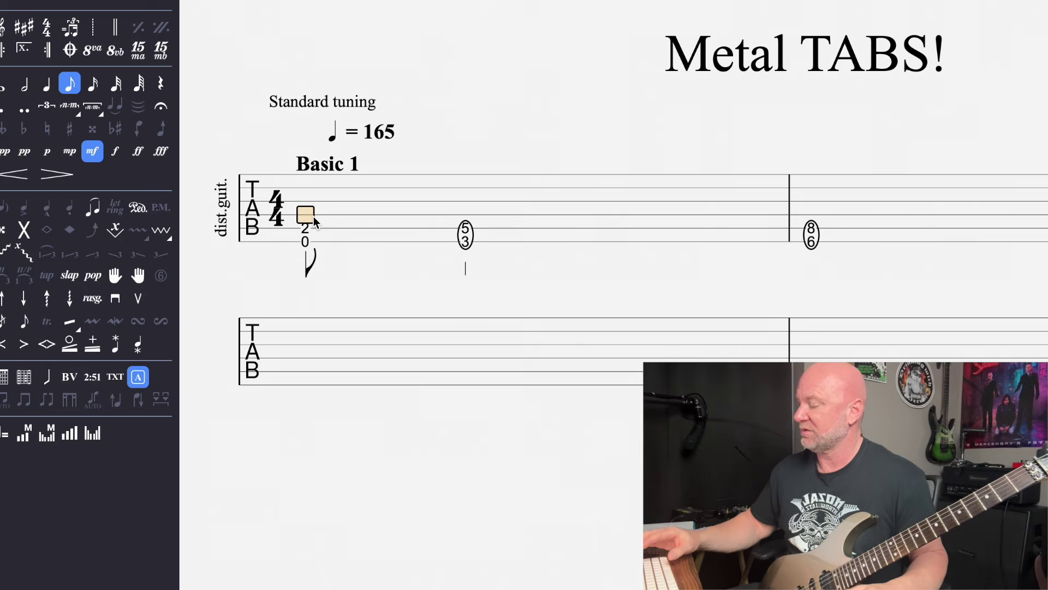
key(space)
key(space)
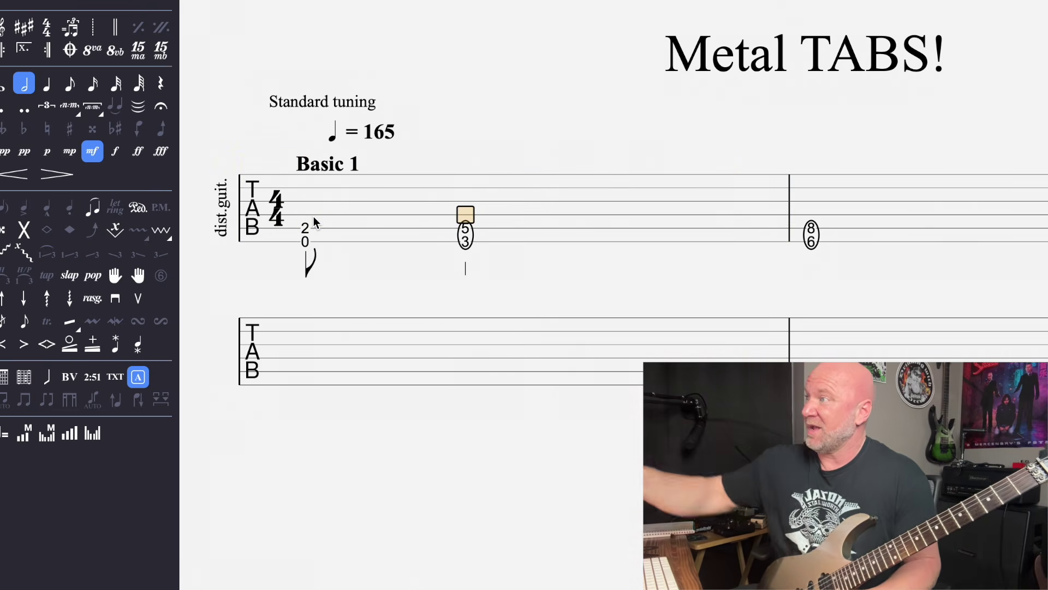
scroll(313, 210, down, 1)
click(305, 216)
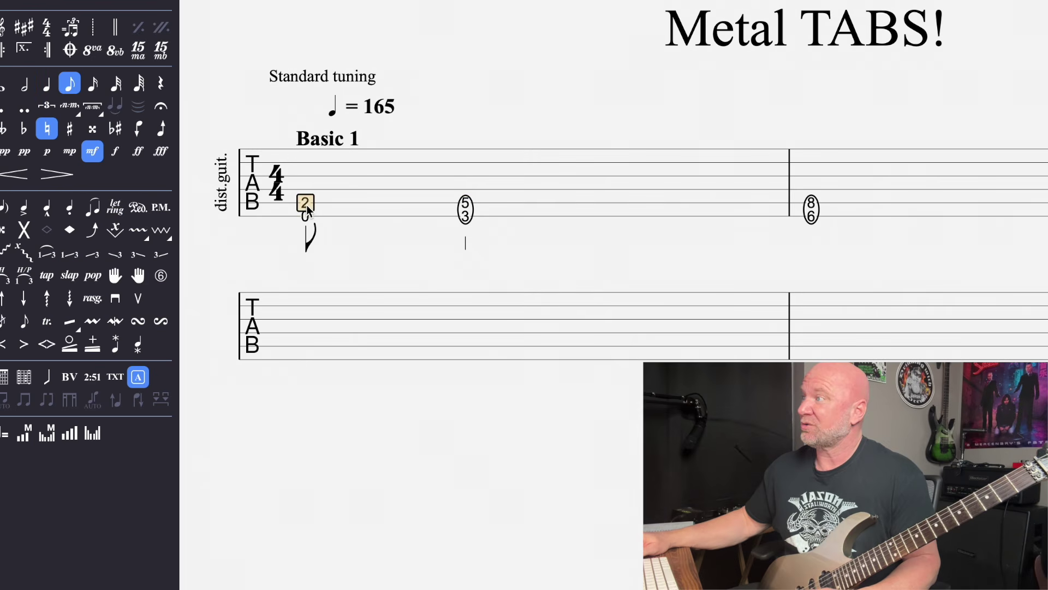
Highlight the eighth-note power chord in measure 1 and play the measure from that chord.
shift+click(302, 213)
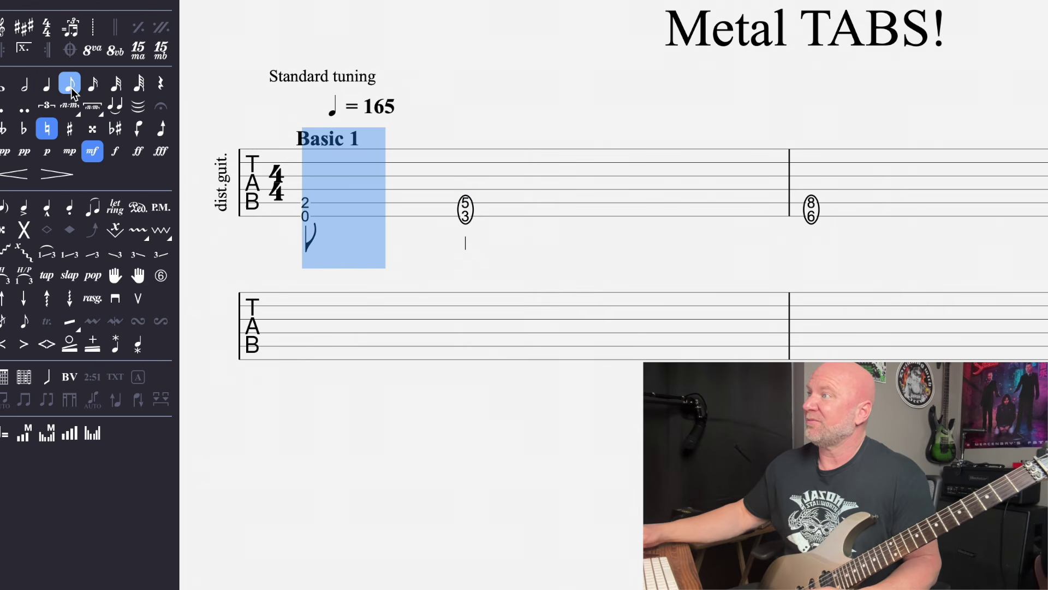
click(301, 191)
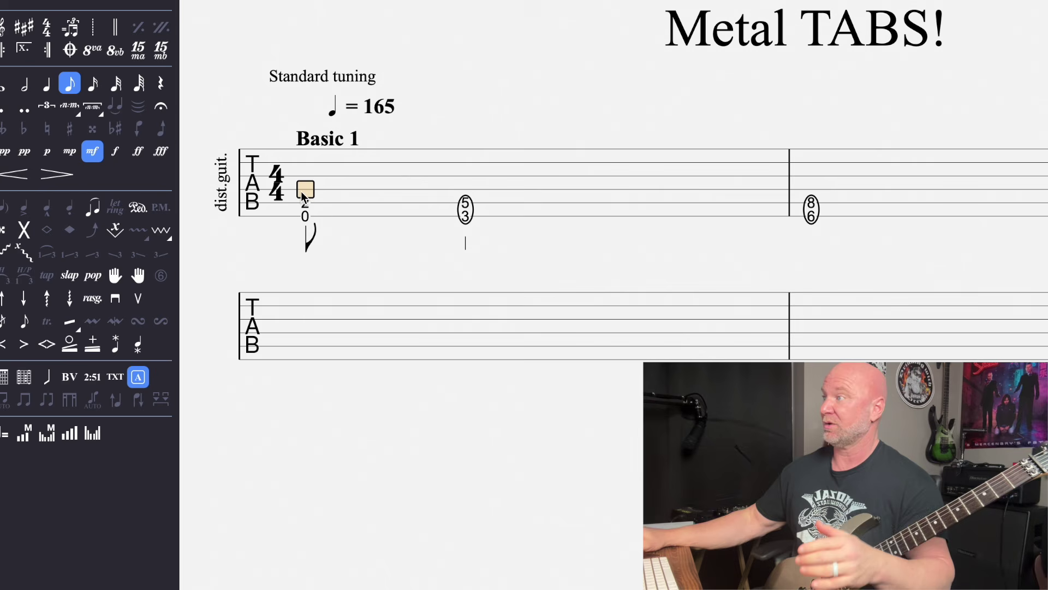
key(space)
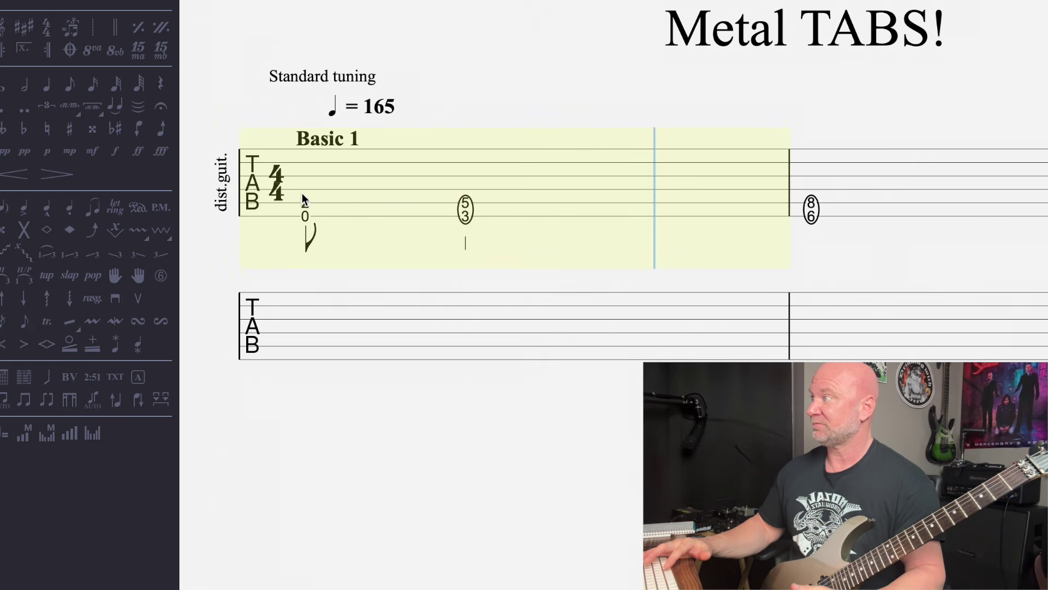
key(space)
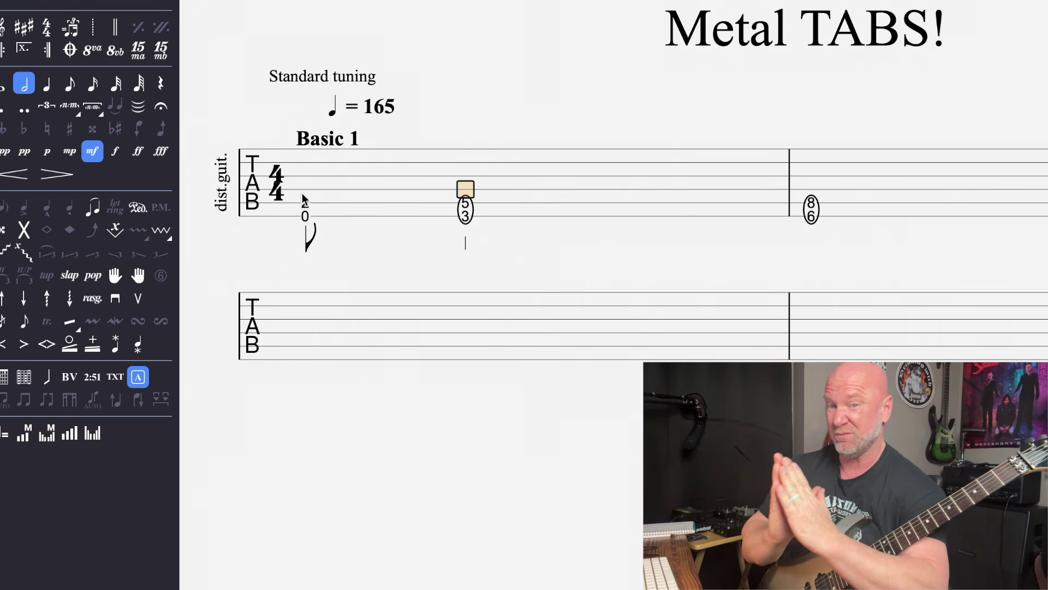
Replay from the first chord's A-string note through measure 1 into measure 2.
click(304, 201)
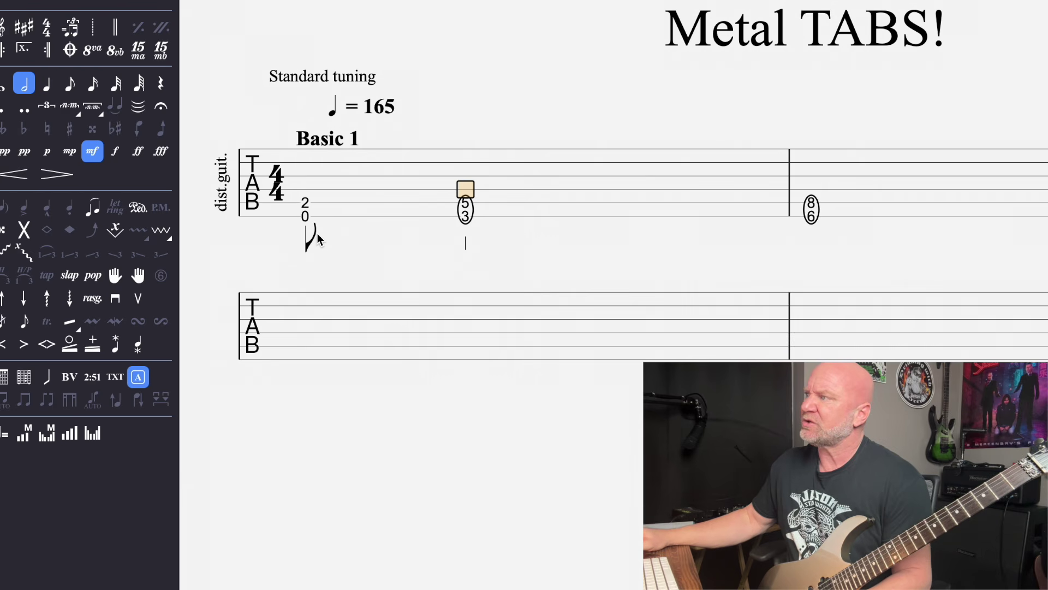
click(311, 205)
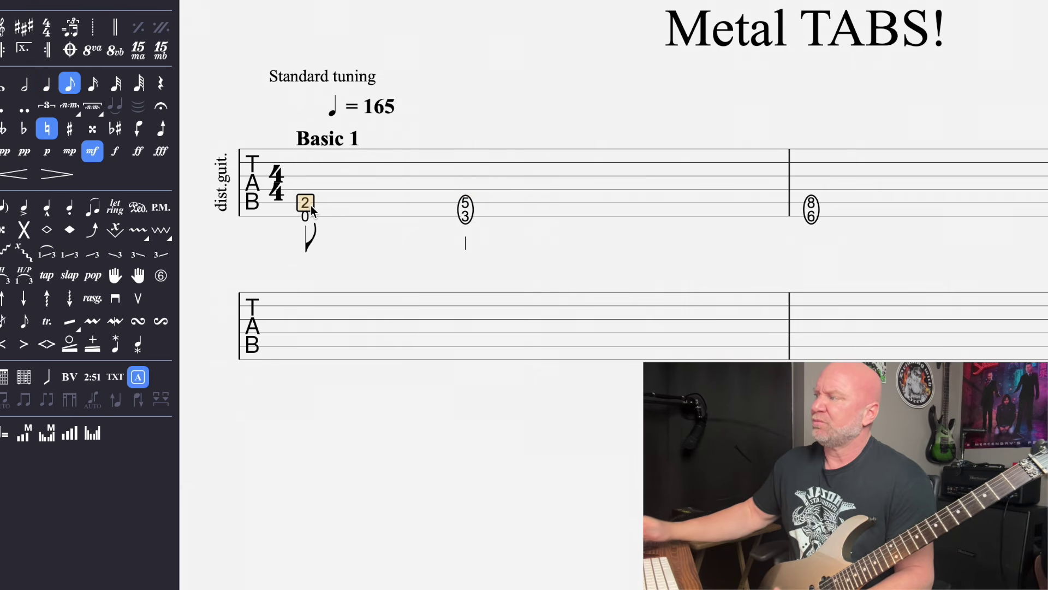
key(space)
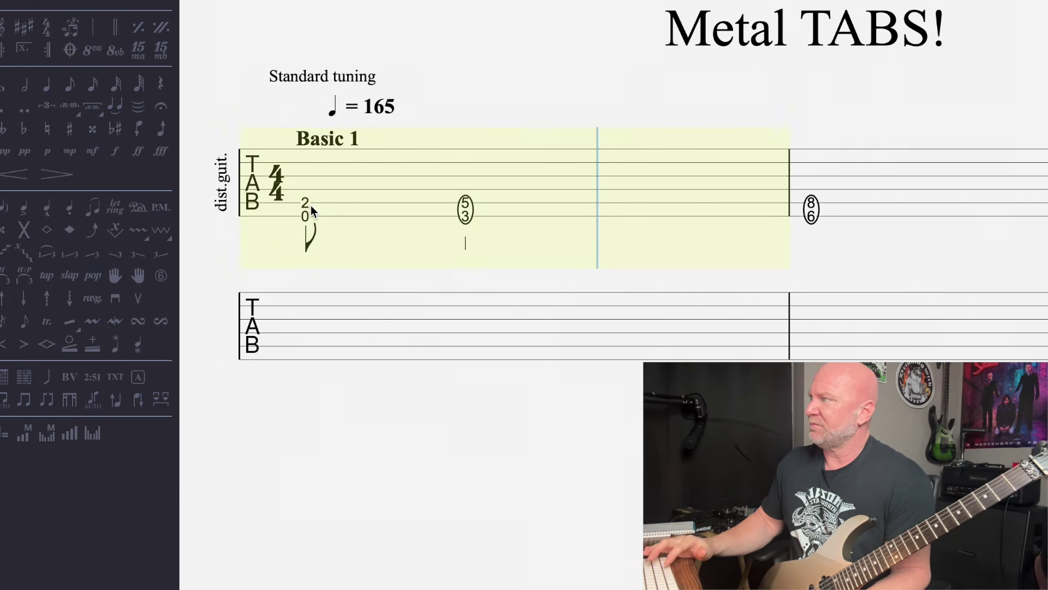
key(space)
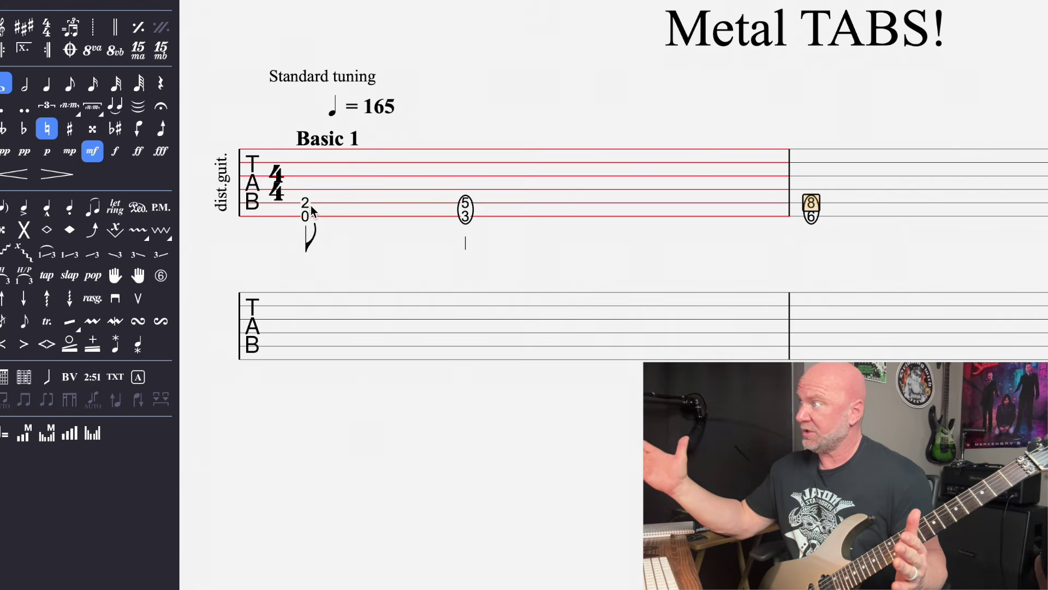
Change the second power chord in measure 1, frets 3 and 5, to a whole note.
scroll(407, 251, up, 1)
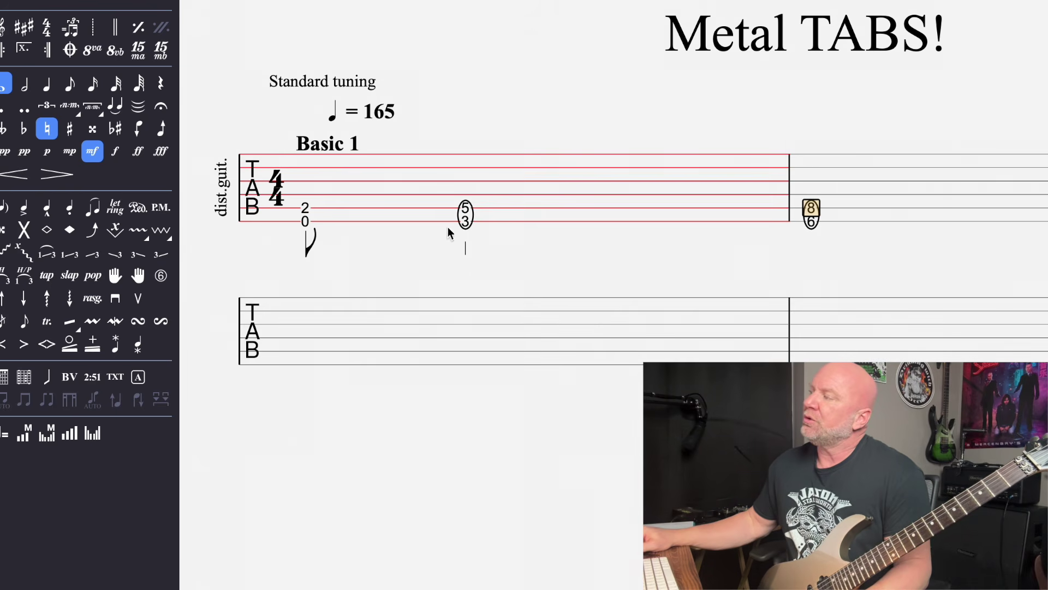
click(463, 220)
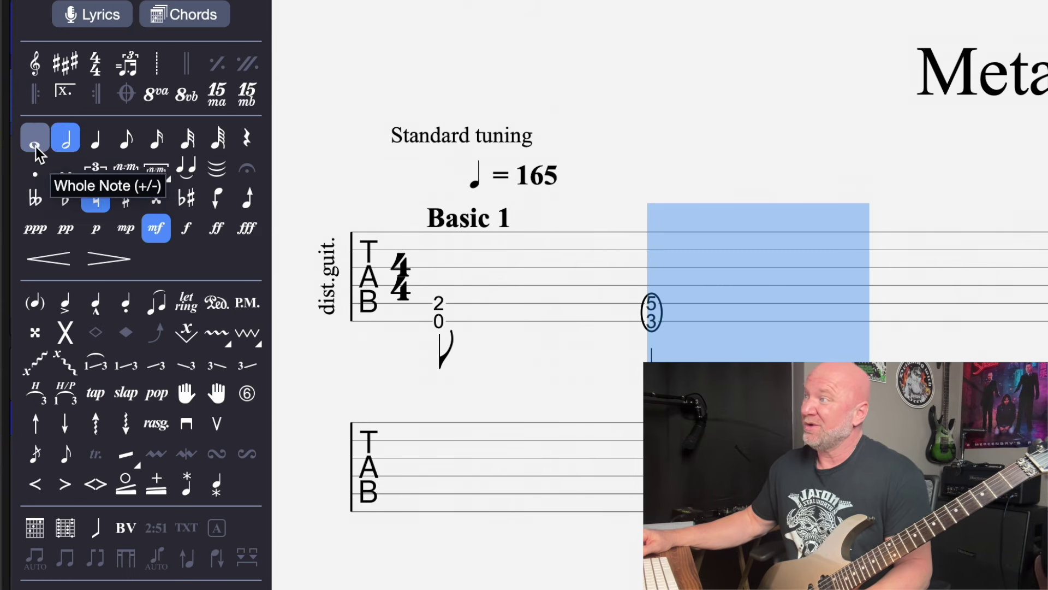
click(6, 93)
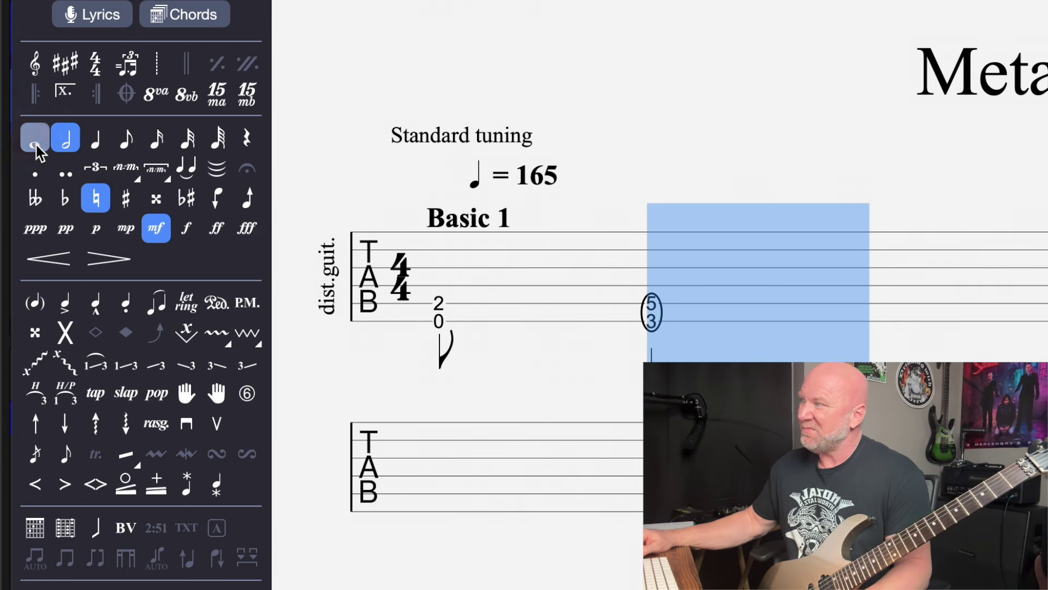
key(Escape)
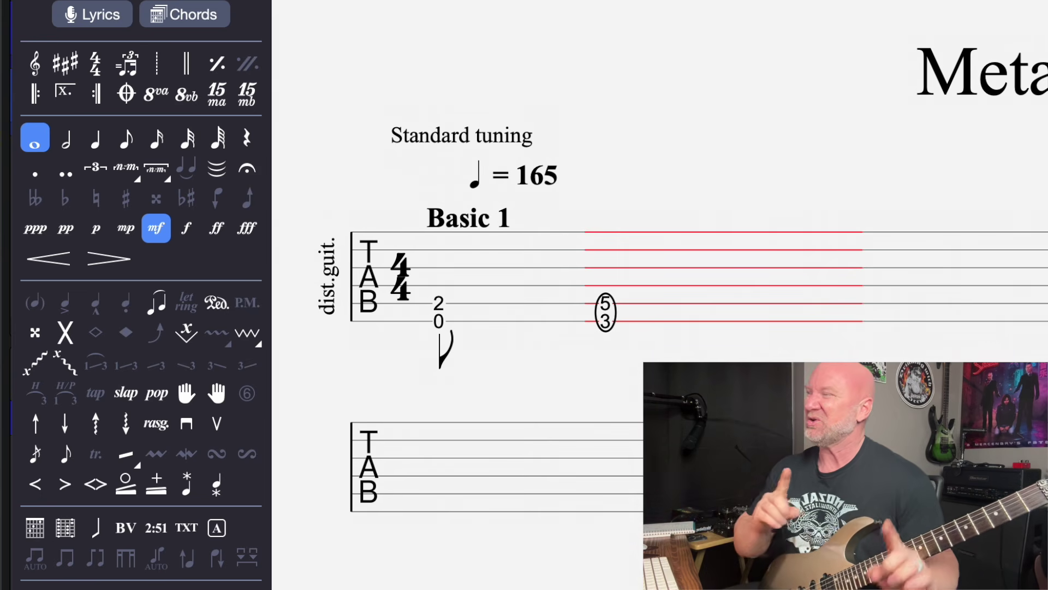
Play measure 1 to hear the eighth-note chord followed by the whole-note chord.
click(425, 300)
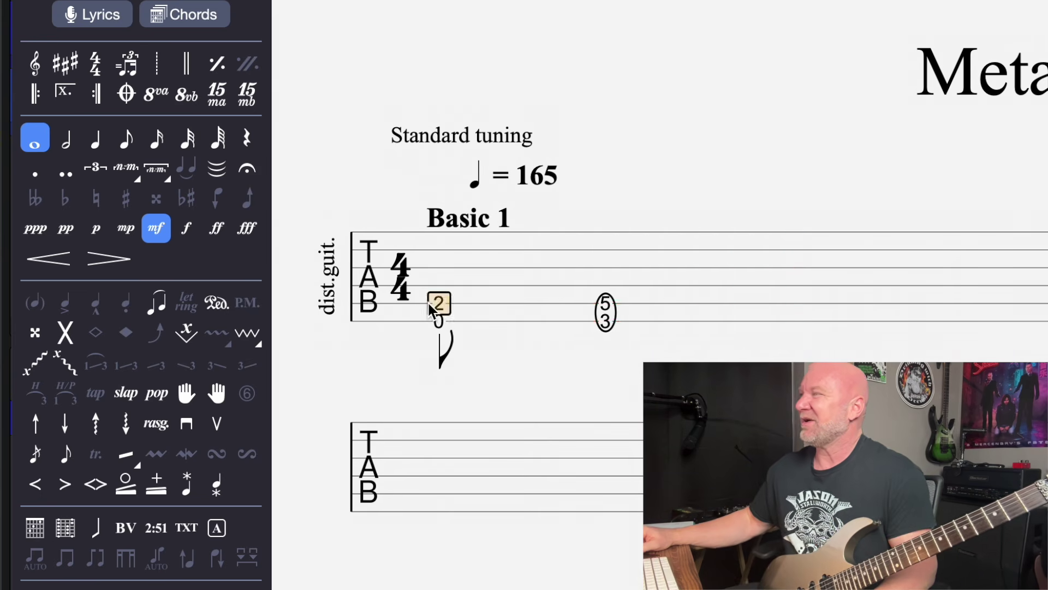
key(space)
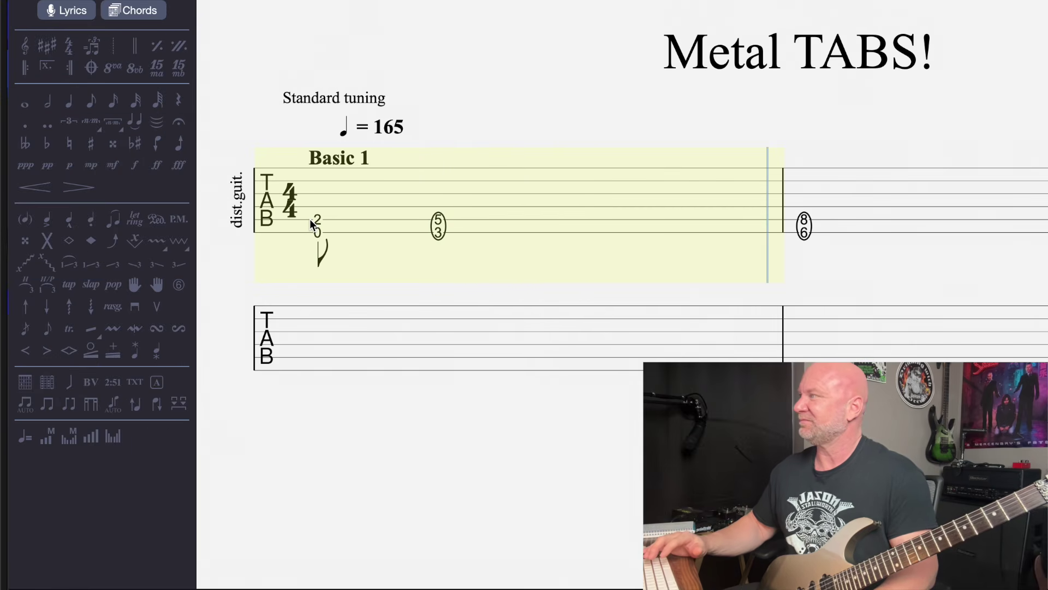
key(space)
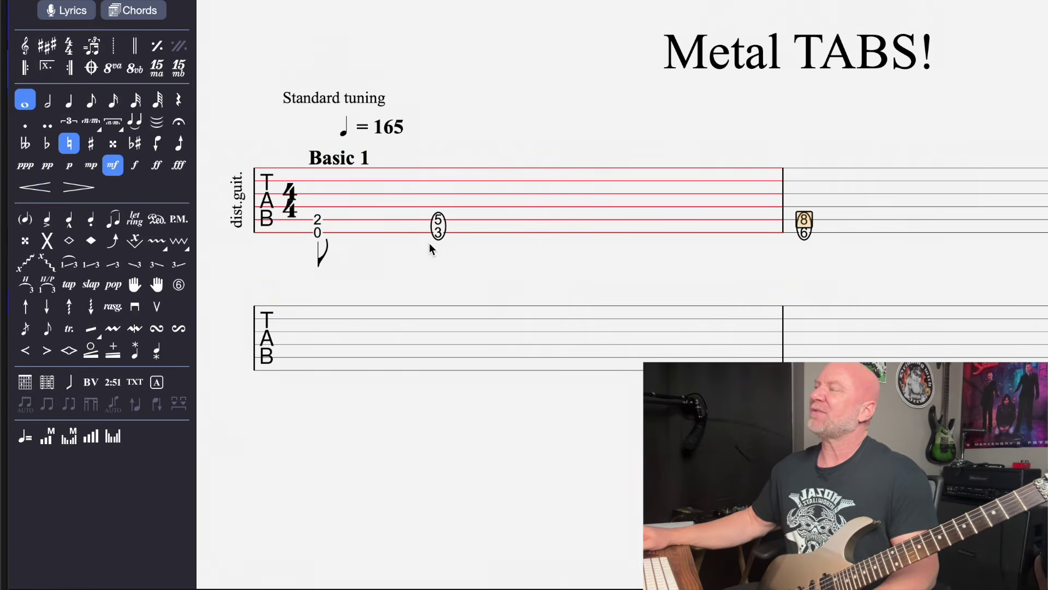
Highlight the whole-note chord in measure 1 and replay from the first power chord into measure 2.
click(438, 228)
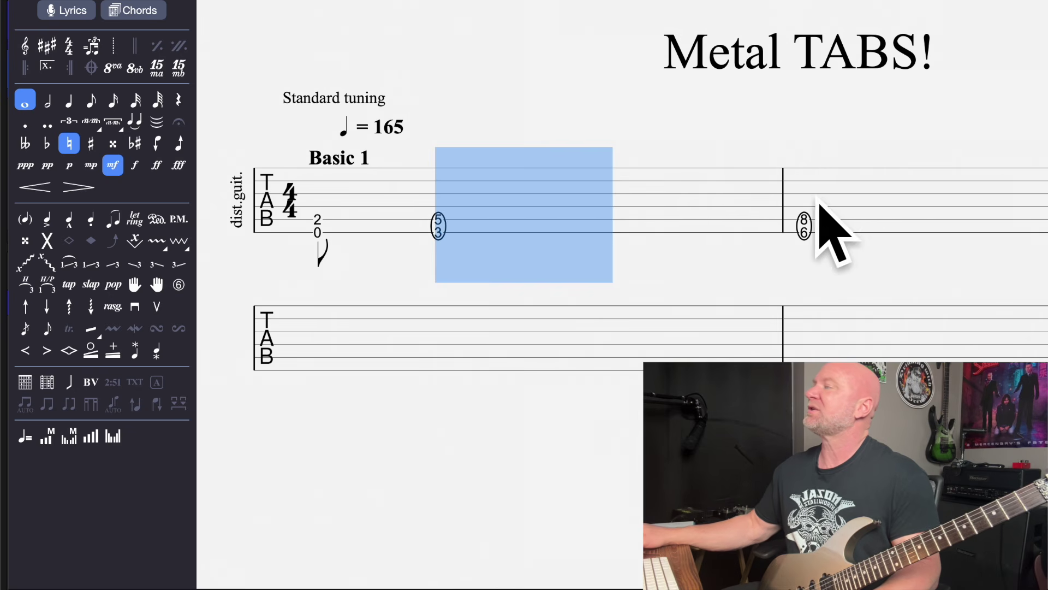
click(317, 219)
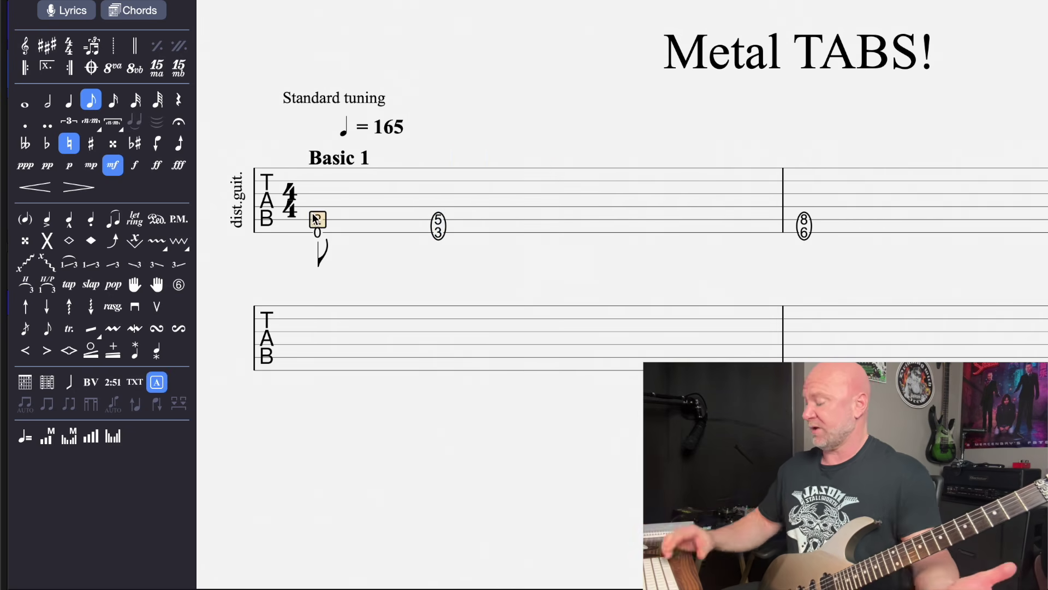
key(space)
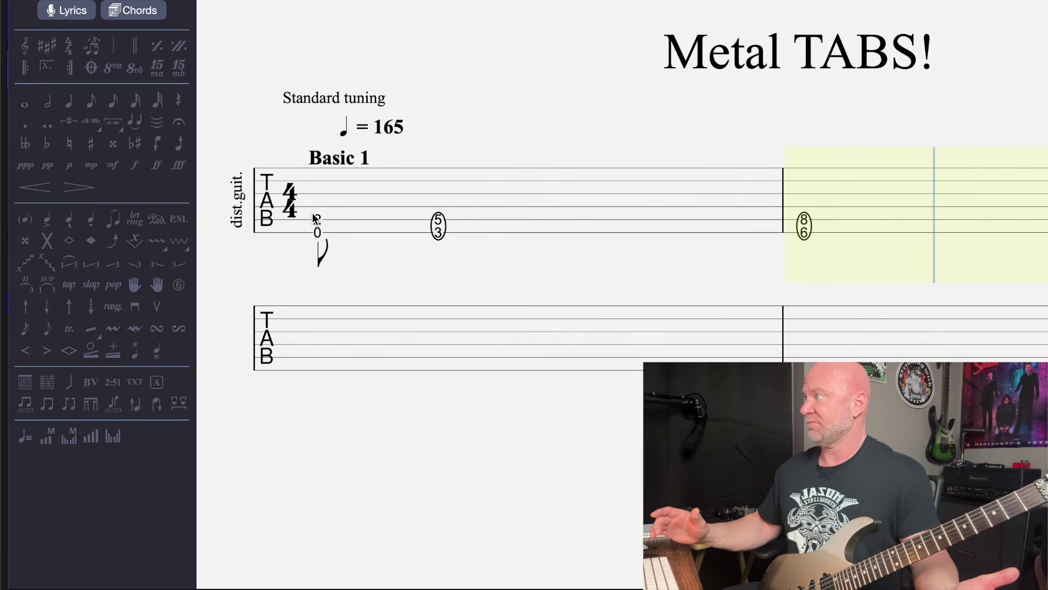
key(space)
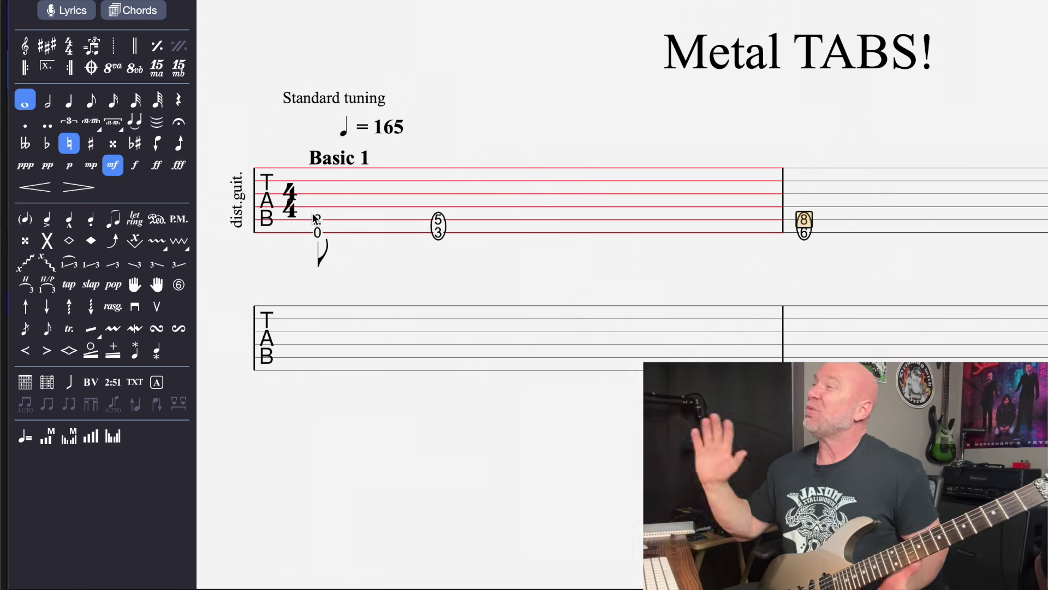
Change the second power chord in measure 1 back to a half note and advance to the following beat.
click(433, 234)
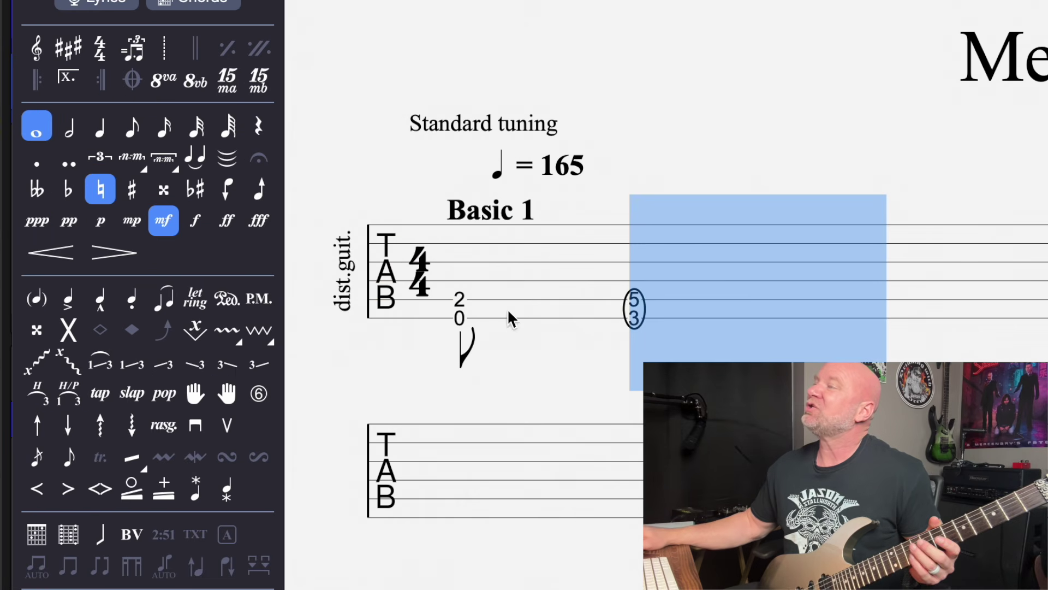
click(70, 130)
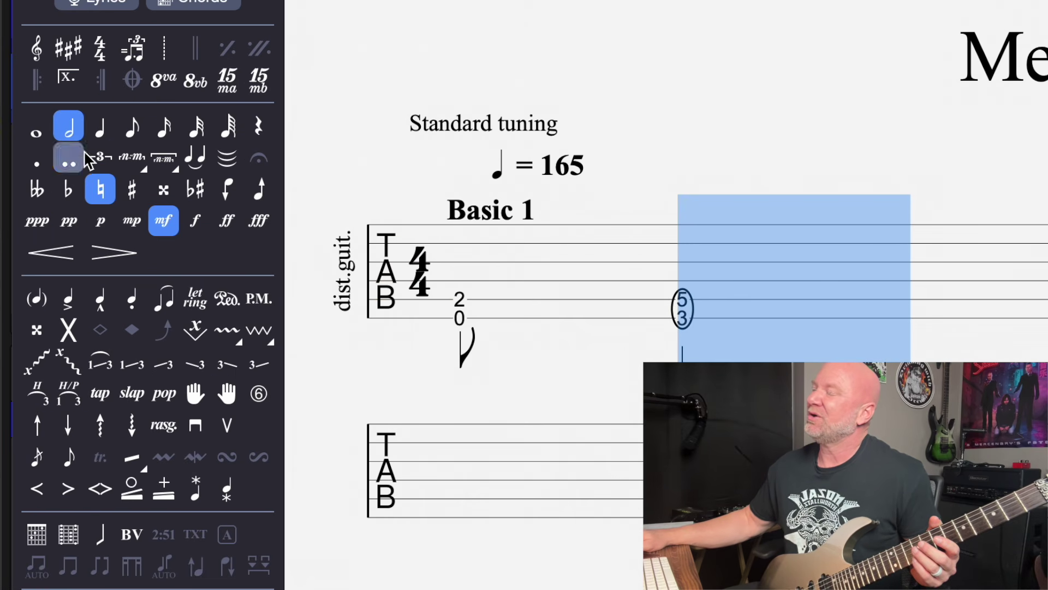
key(Right)
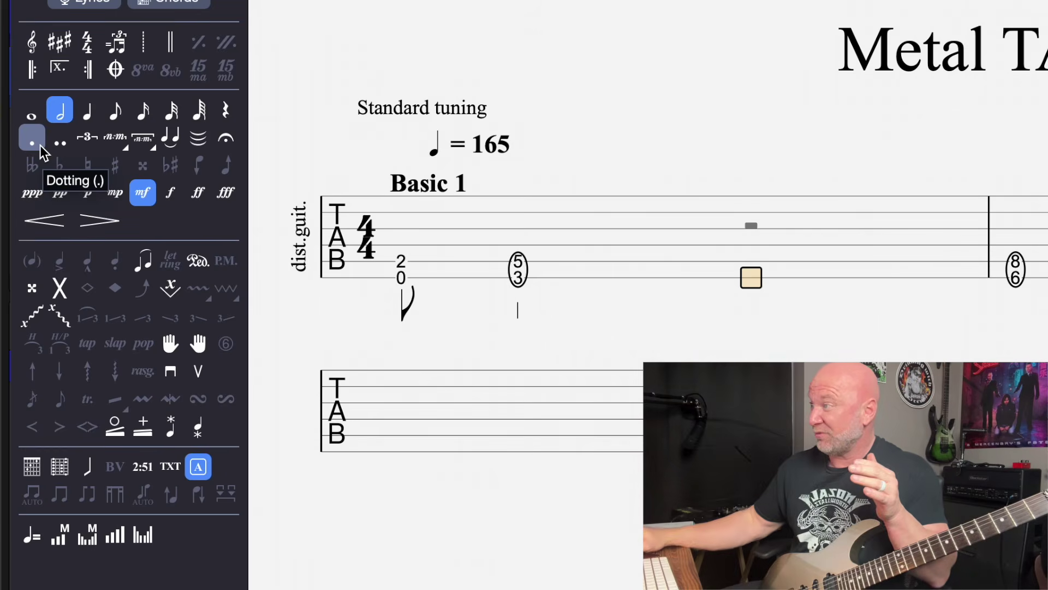
Add a single dot to the half-note power chord in measure 1 and move past it.
click(516, 279)
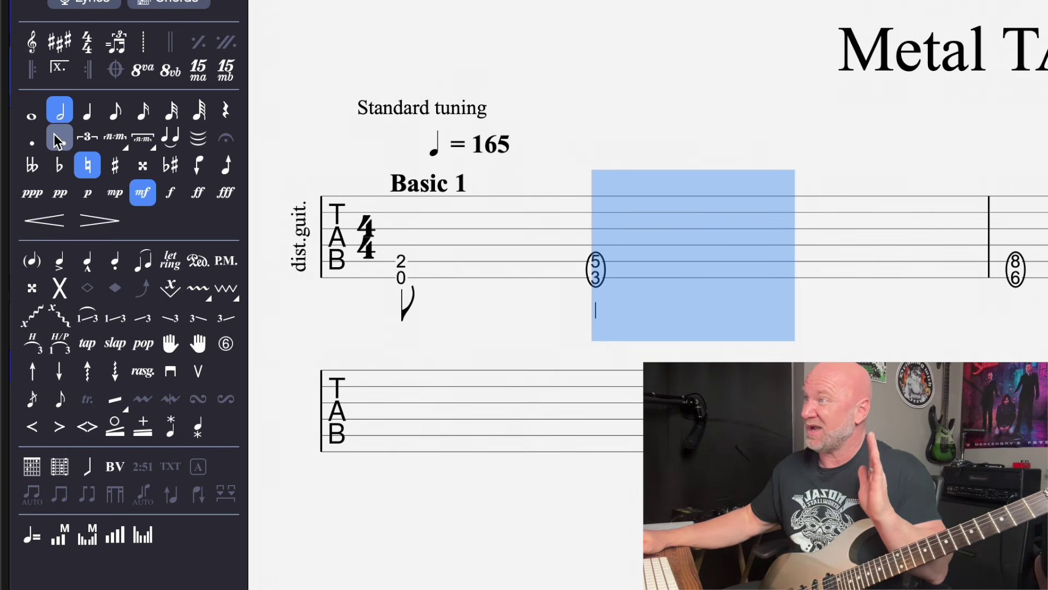
click(34, 140)
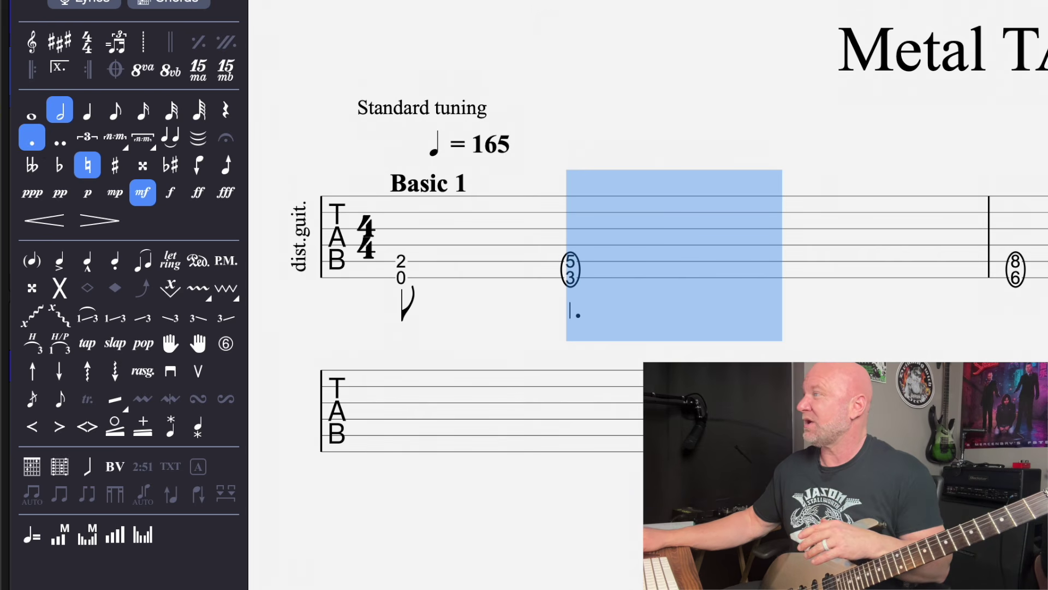
key(Right)
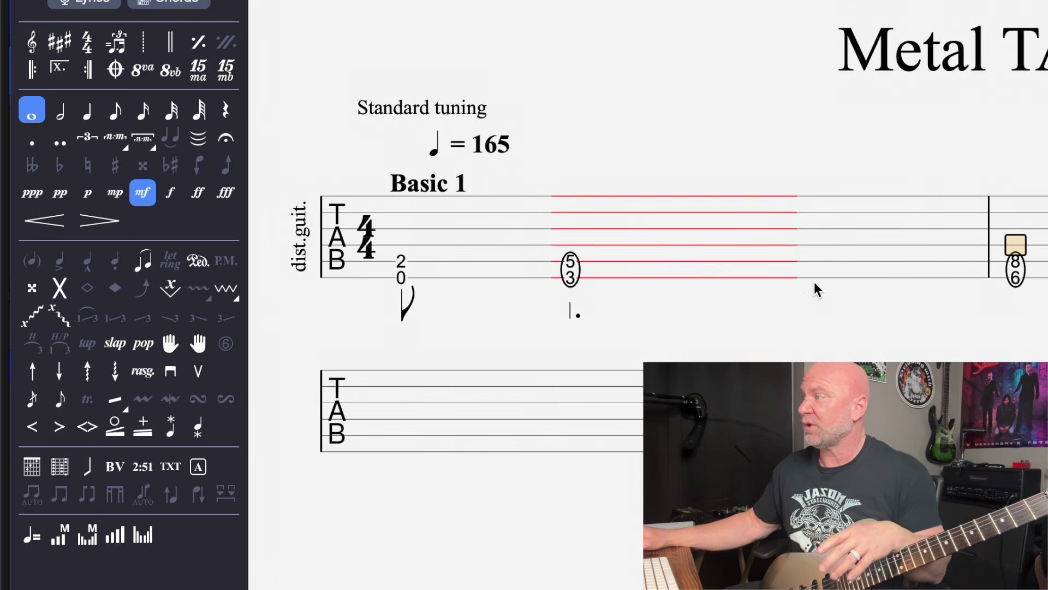
Make the second power chord in measure 1 a double-dotted half note and move on to measure 2.
click(573, 256)
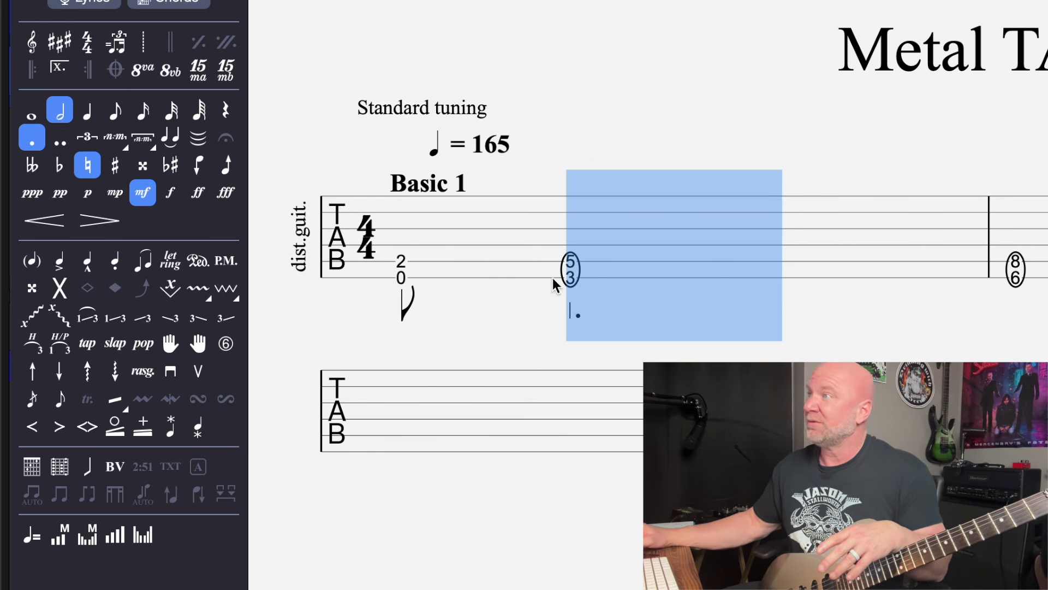
click(60, 141)
key(Right)
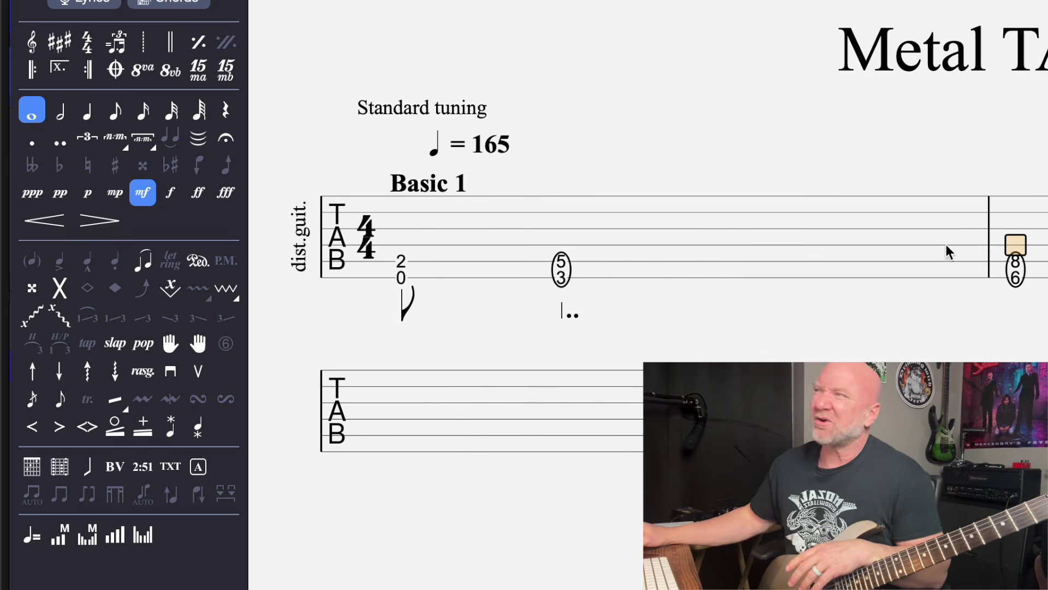
Switch to the Lesson 85 document and play the riff from measure 5 to the end of measure 8.
click(271, 42)
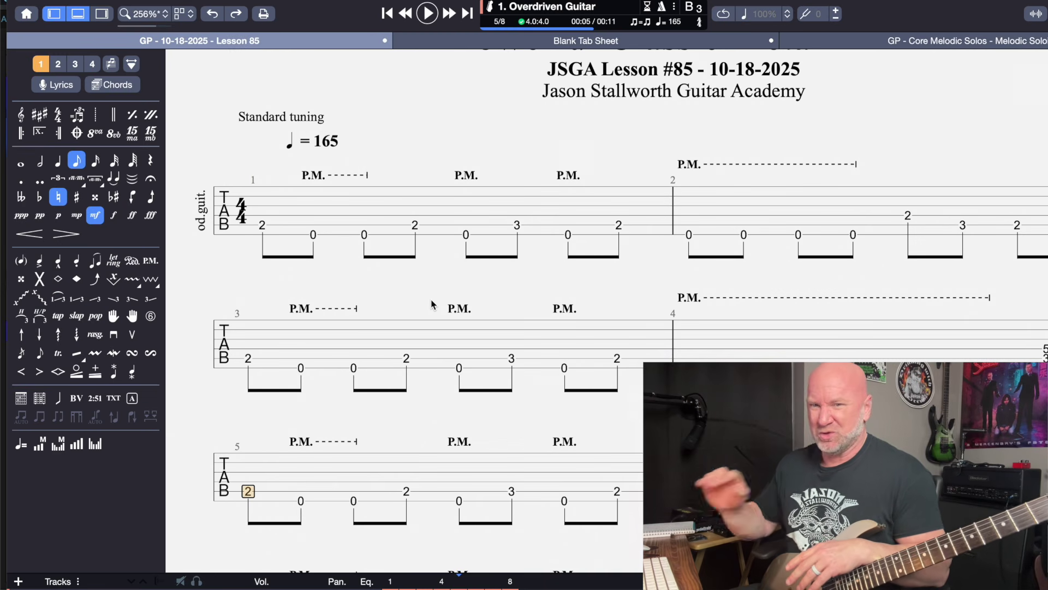
scroll(431, 305, down, 3)
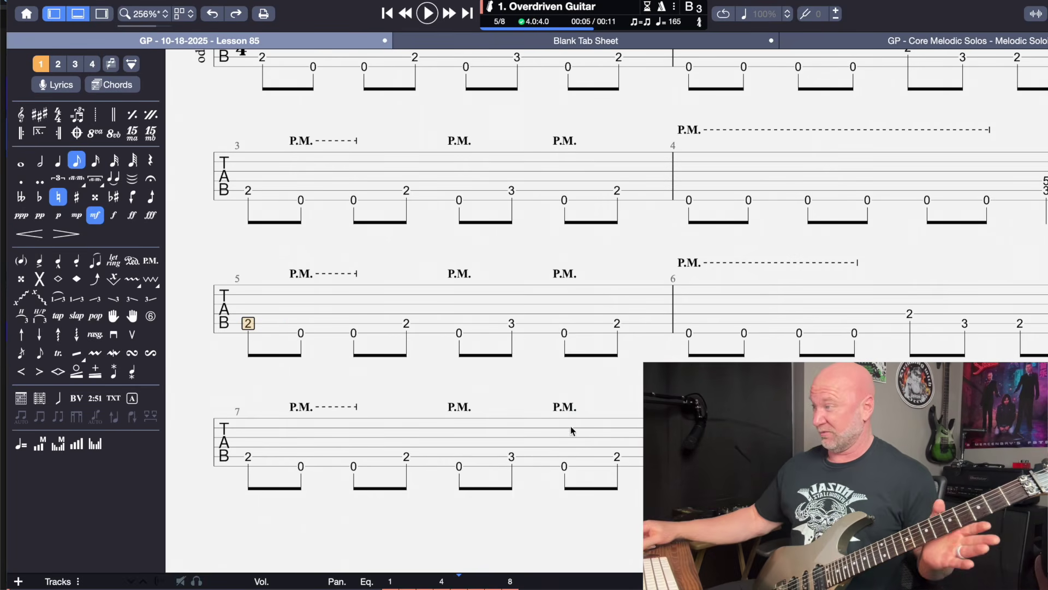
scroll(491, 439, up, 1)
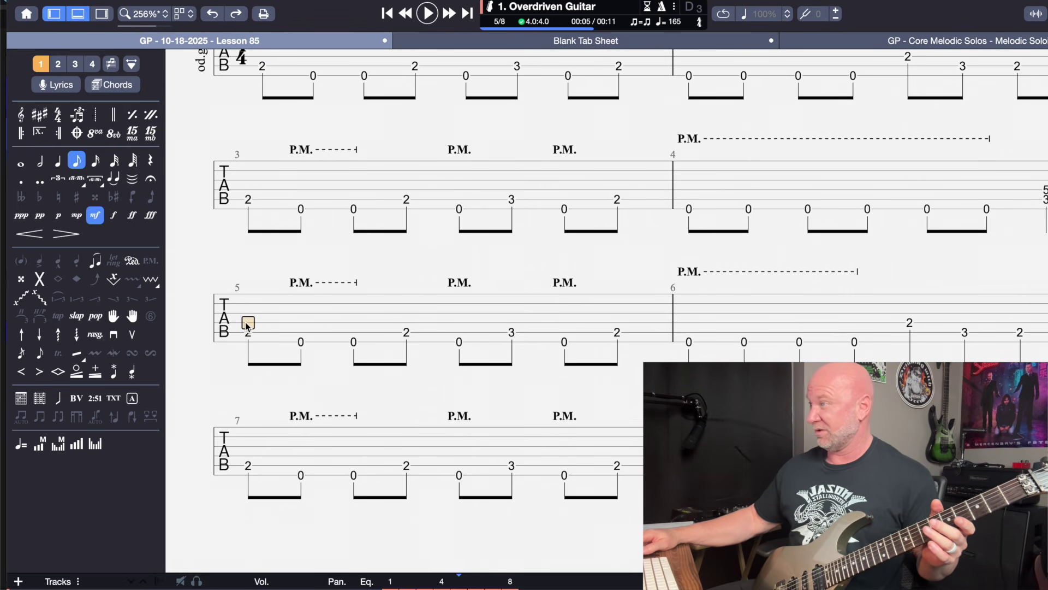
key(space)
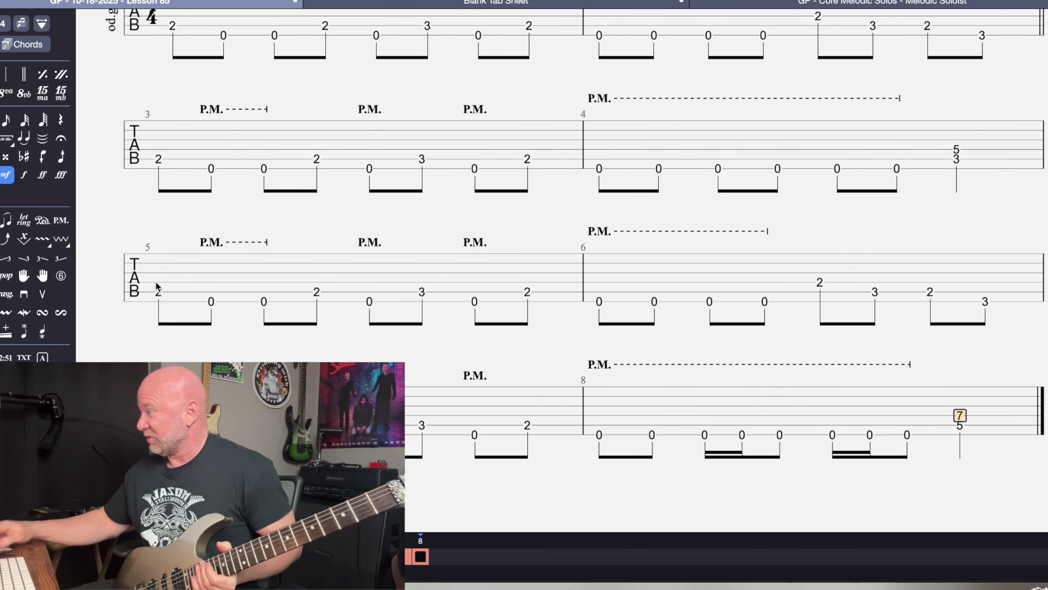
Select the first group of three open palm-muted notes in measure 8, and view the time signature settings without changing them.
click(696, 424)
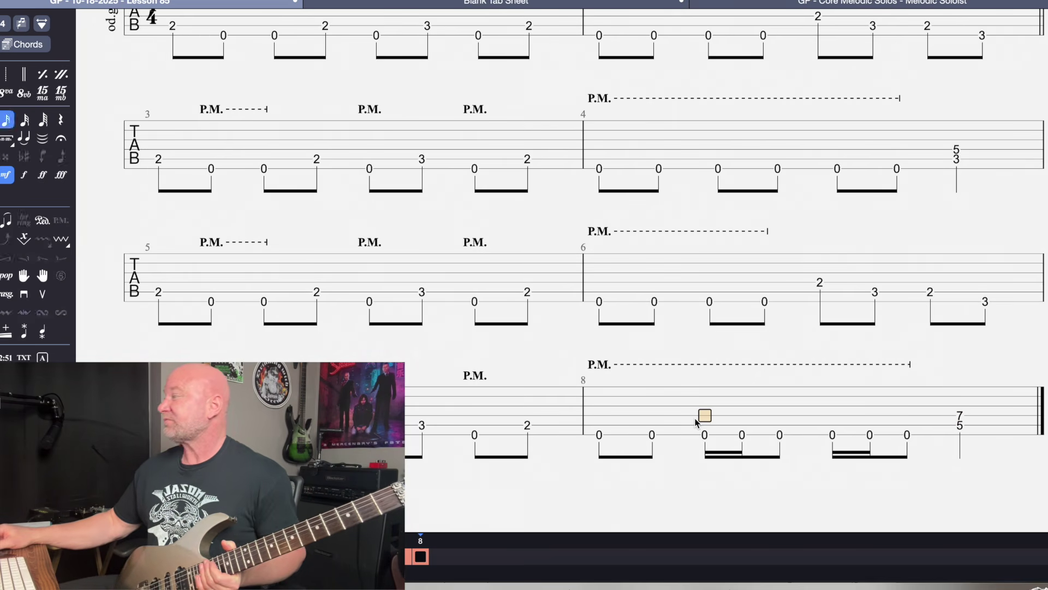
drag(705, 439, 778, 440)
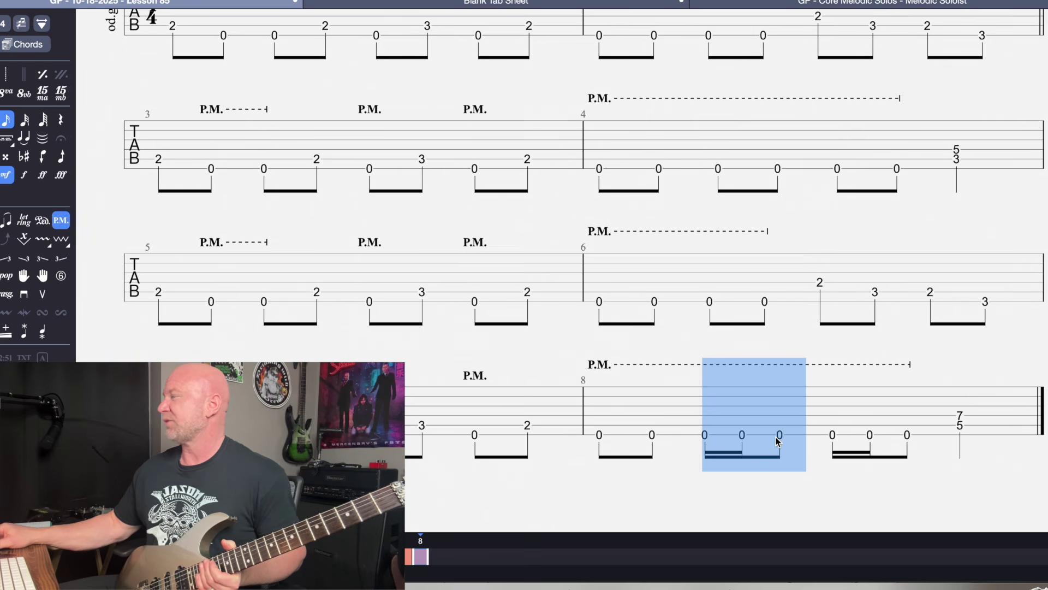
key(super+t)
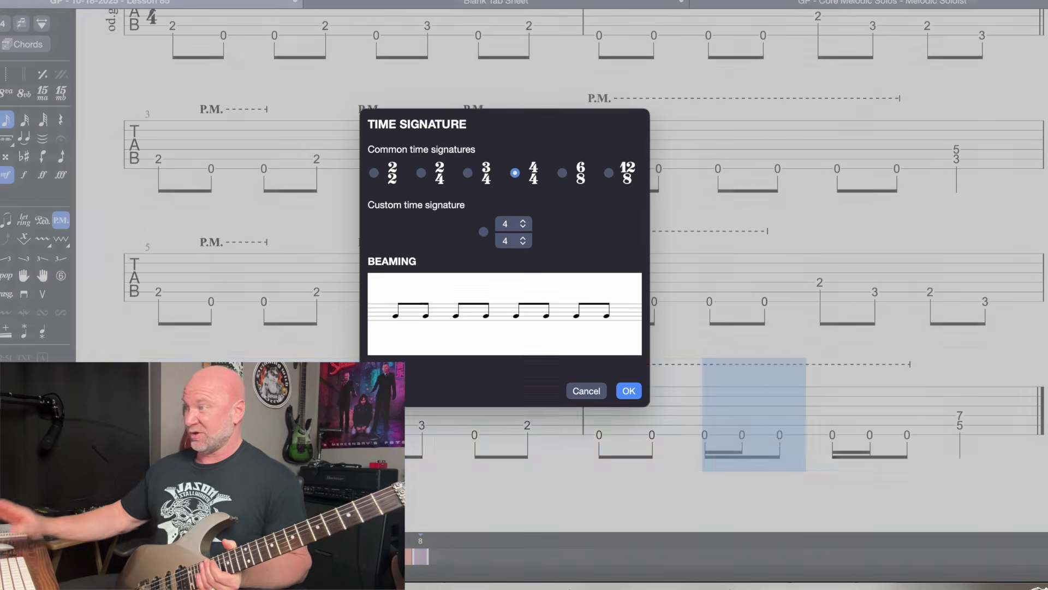
click(580, 392)
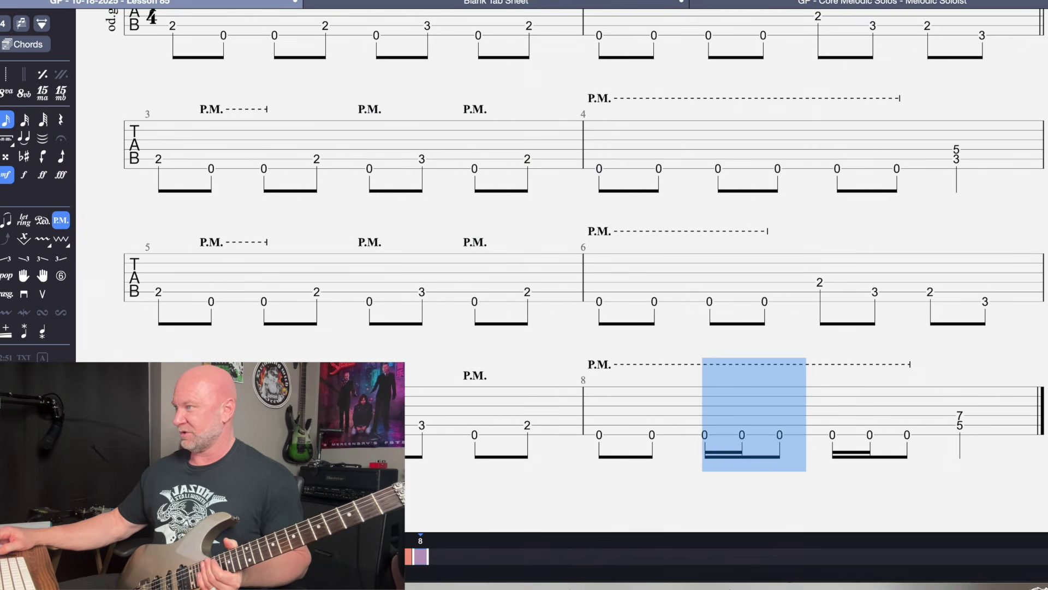
Examine the two groups of three open palm-muted notes in measure 8, selecting them together and individually.
key(Escape)
key(space)
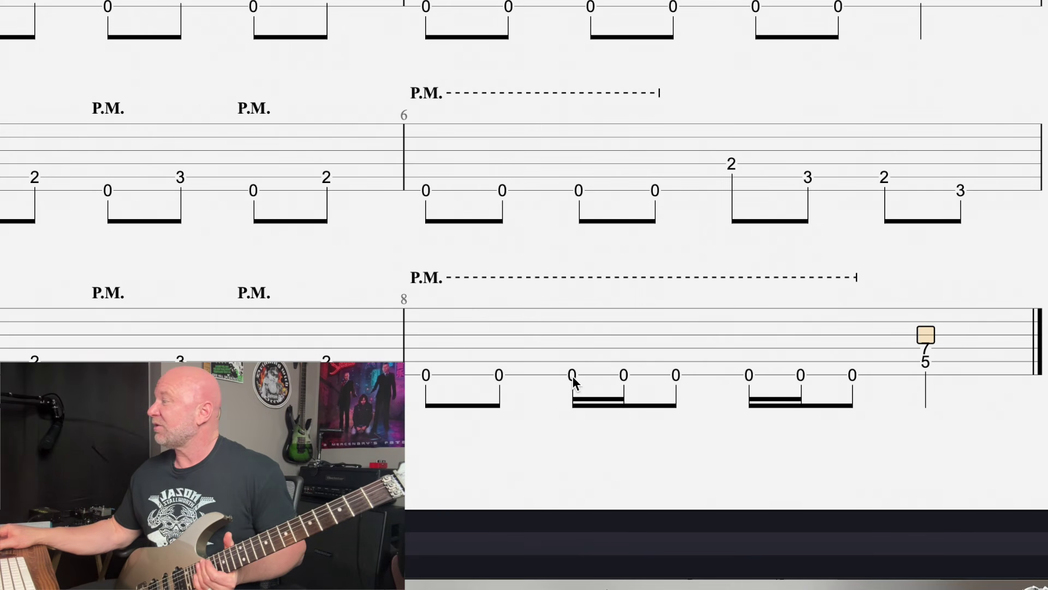
drag(573, 369, 841, 363)
drag(570, 371, 652, 369)
drag(752, 367, 844, 362)
click(571, 376)
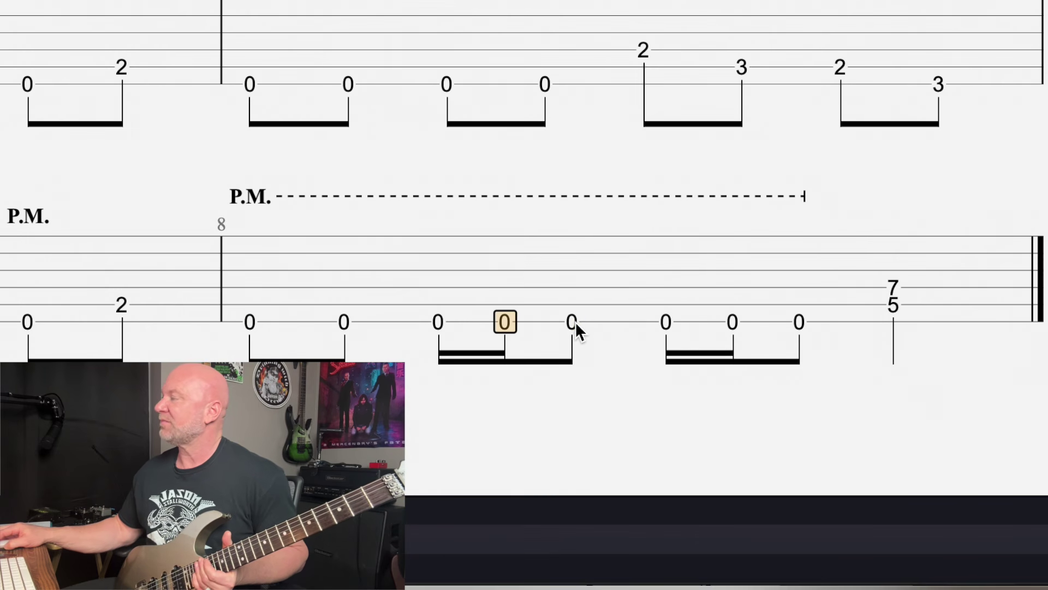
click(576, 323)
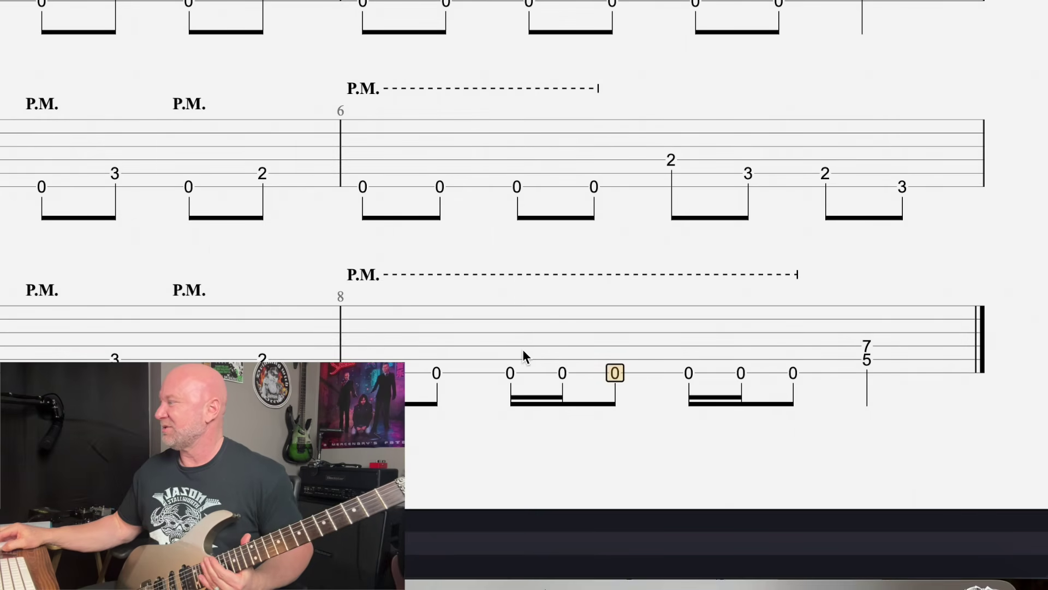
Play the end of measure 8 twice, starting from the first group of three open notes.
click(510, 356)
key(space)
key(space)
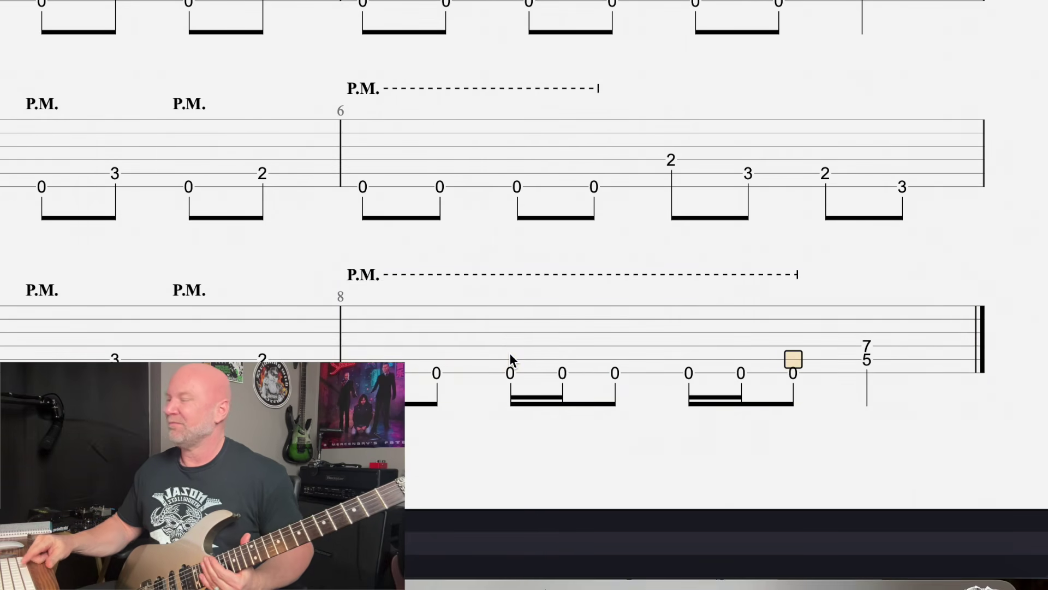
click(511, 359)
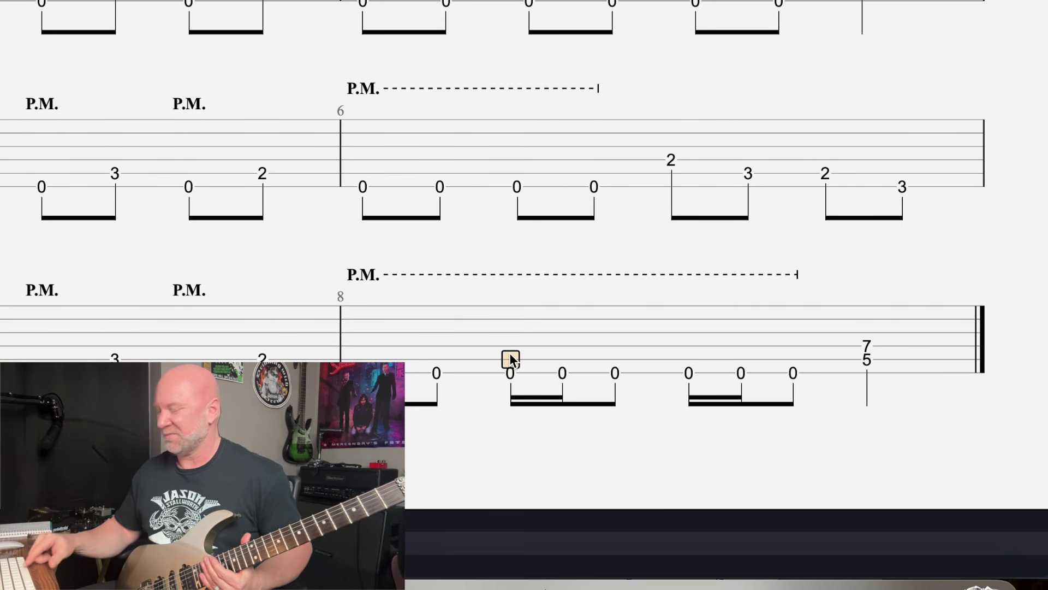
key(space)
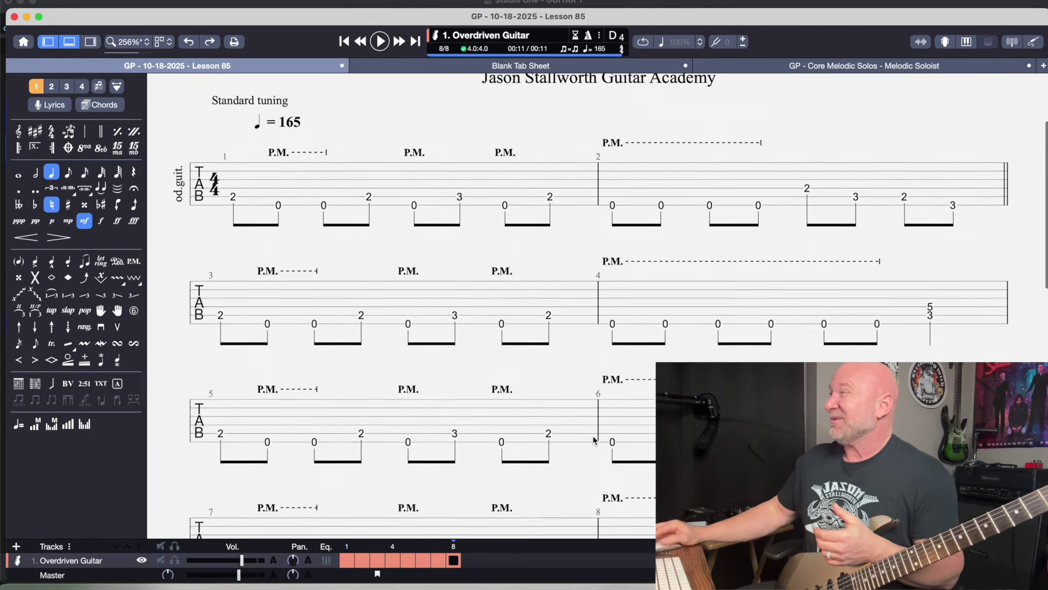
Locate the first palm-mute marking in measure 1 and place the cursor on its beat.
scroll(594, 440, up, 3)
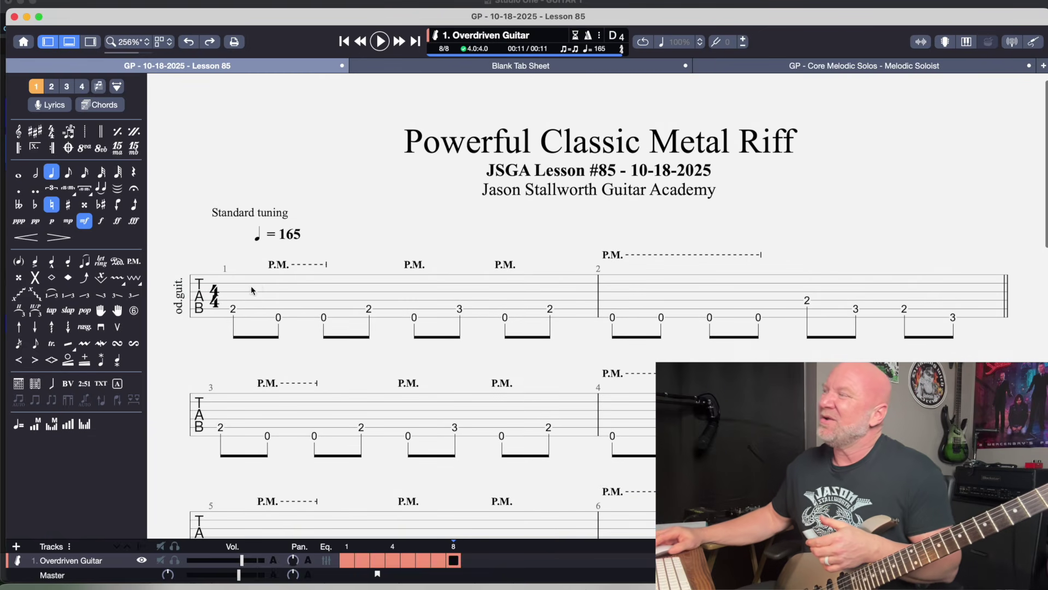
click(285, 265)
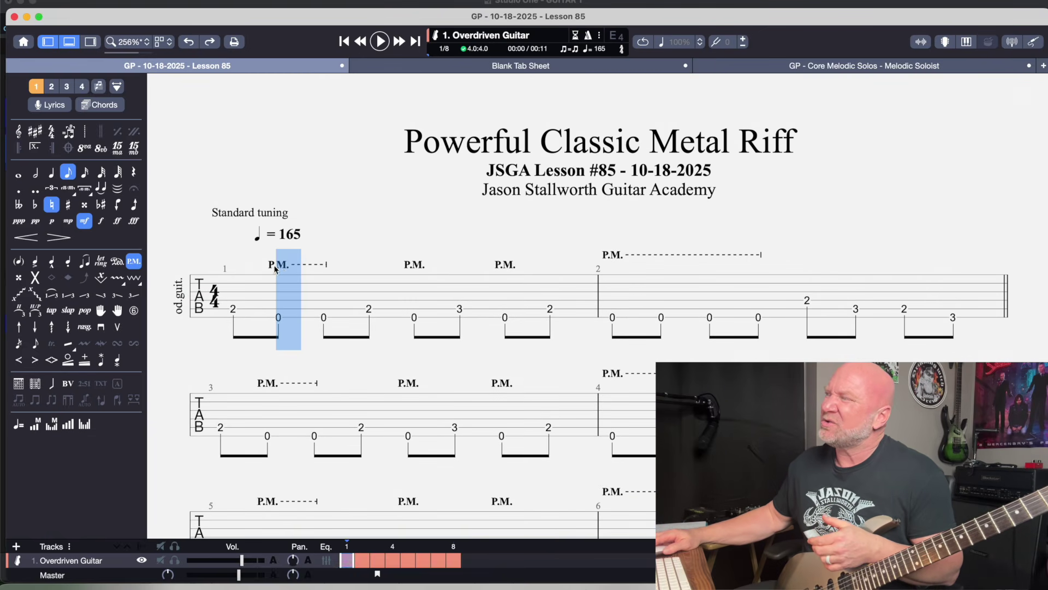
click(276, 269)
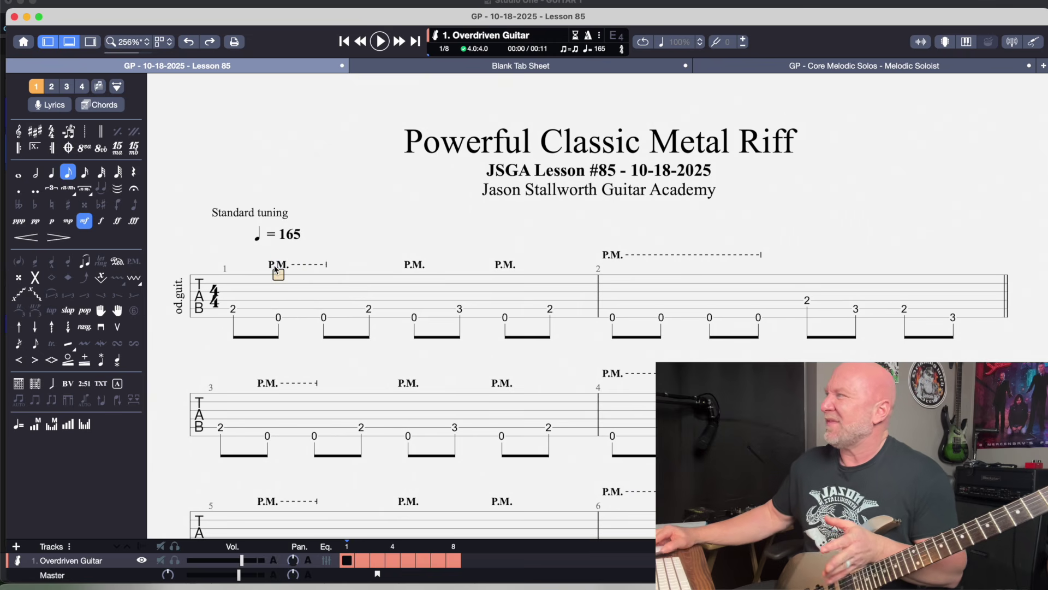
Switch to the Core Melodic Solos document and select the slide from fret 14 to 12 just before Core Melodic Solo 1B.
click(746, 66)
scroll(473, 207, up, 5)
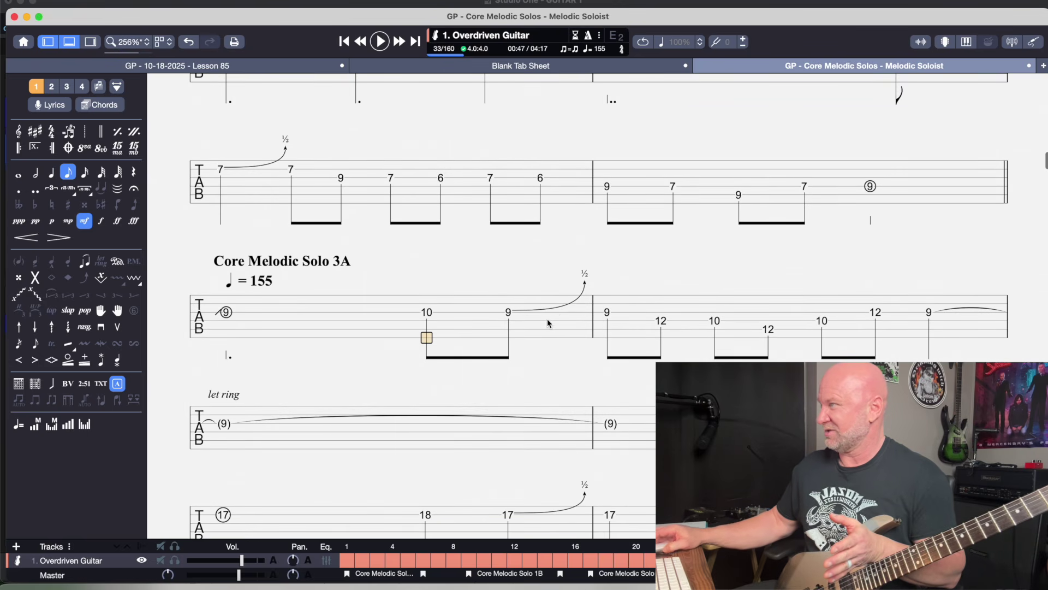
scroll(547, 319, down, 2)
click(513, 266)
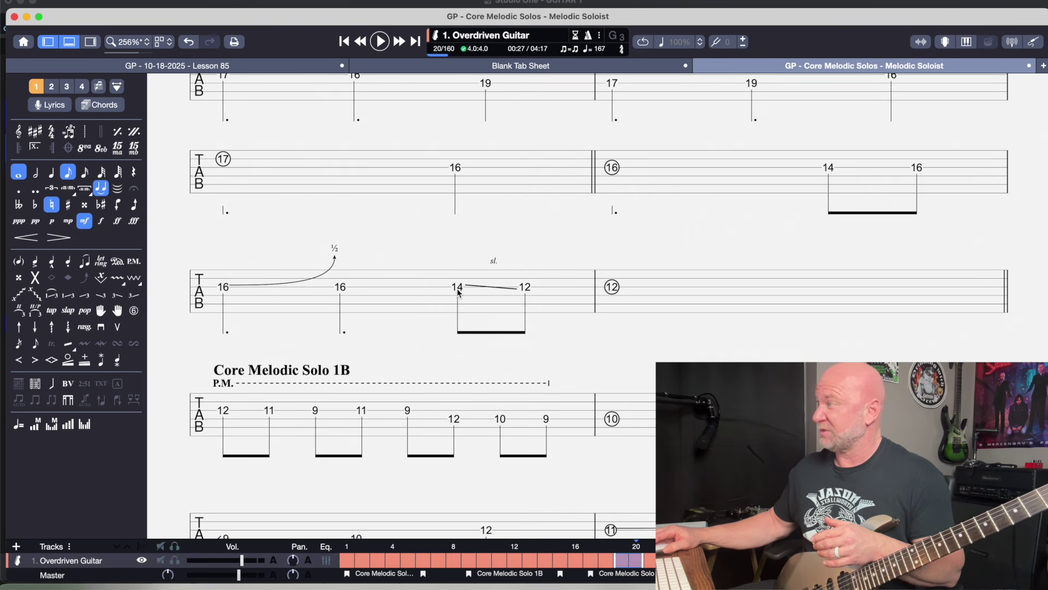
drag(459, 293, 520, 294)
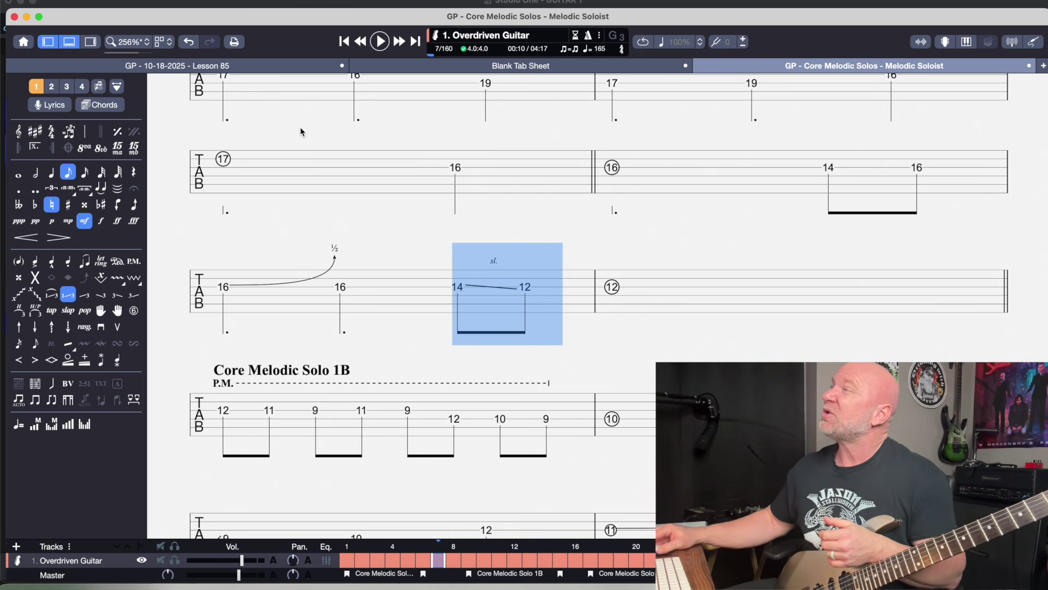
Return to the Lesson 85 document and select the first two palm-muted open notes in measure 1.
click(248, 67)
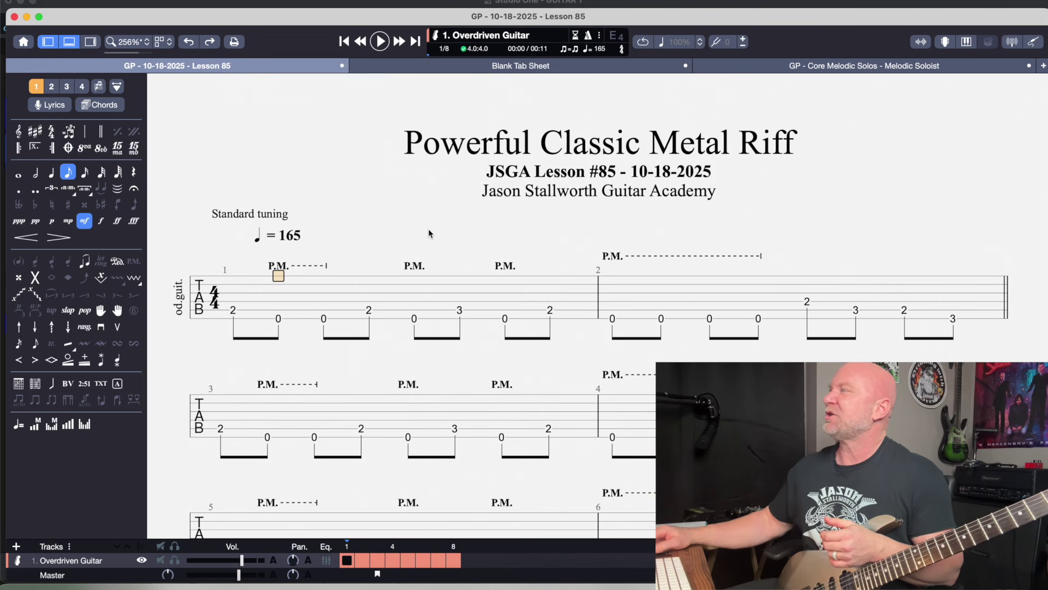
scroll(429, 233, down, 2)
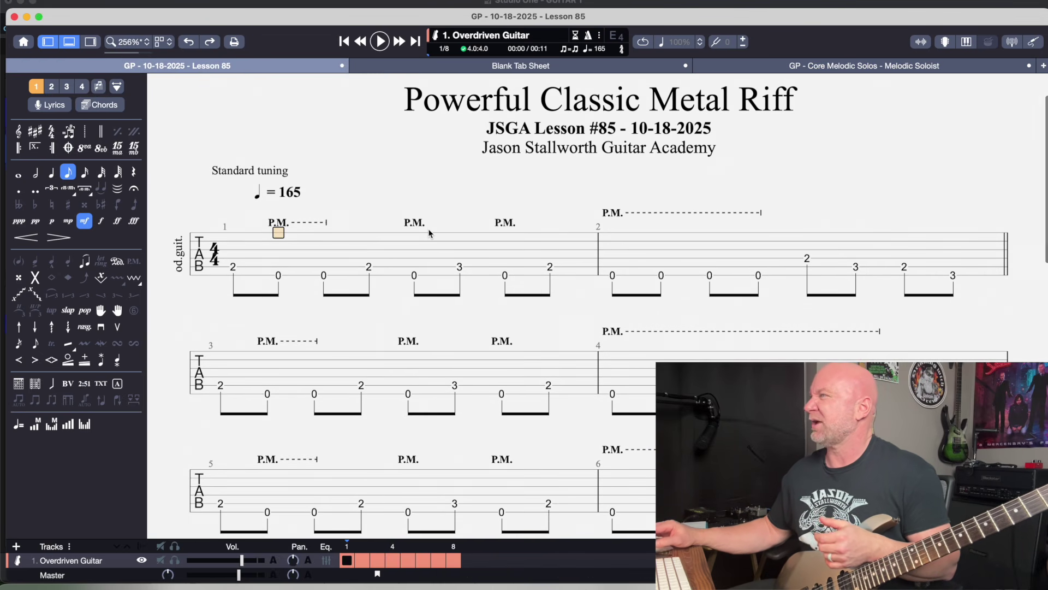
scroll(429, 234, down, 1)
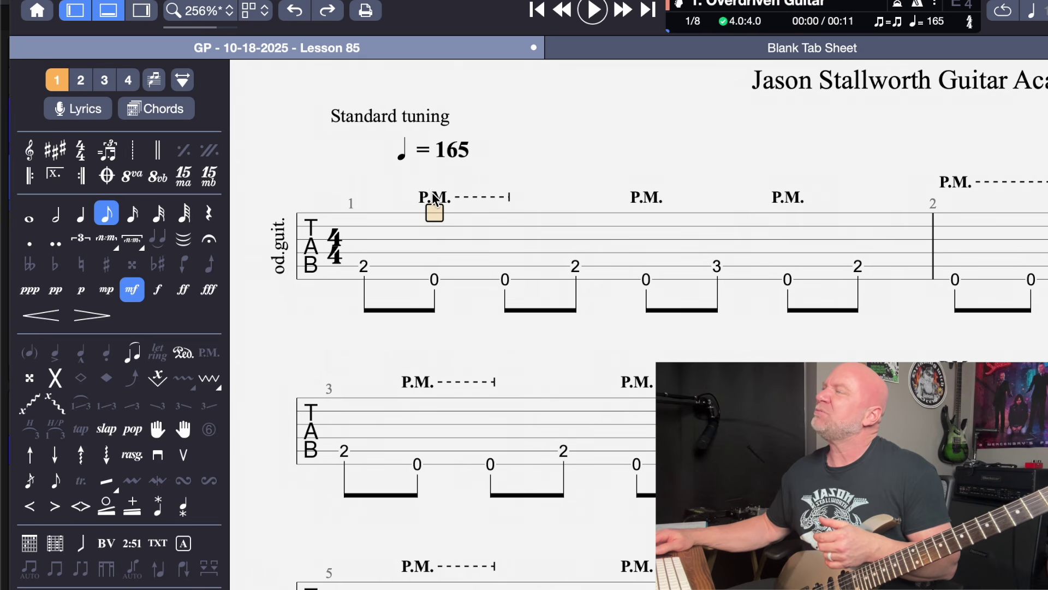
click(433, 193)
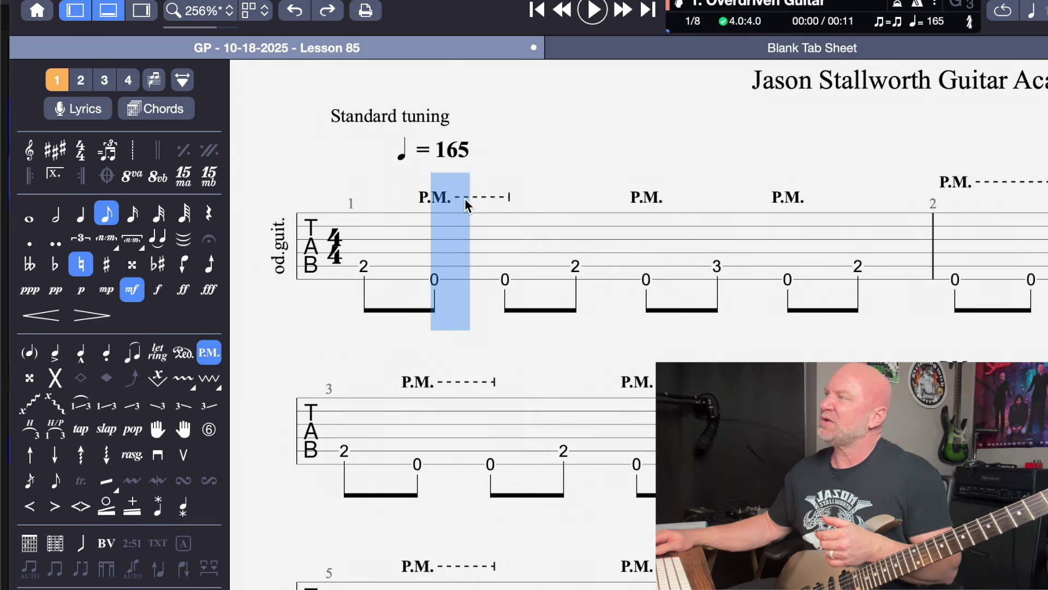
drag(443, 201, 494, 207)
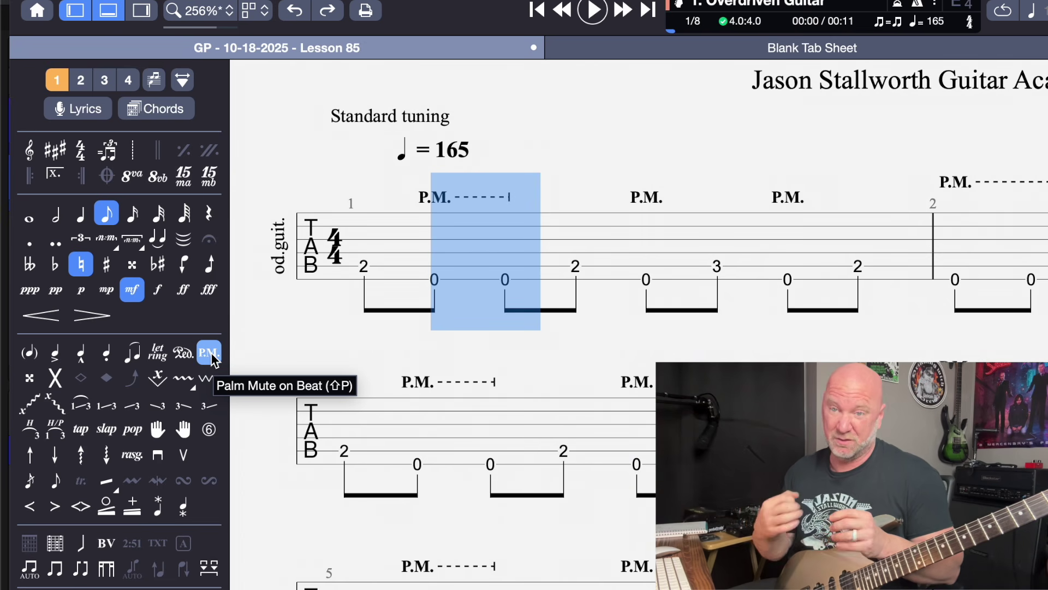
Play measure 1 from its first note and inspect the palm mute on the first open note.
click(364, 266)
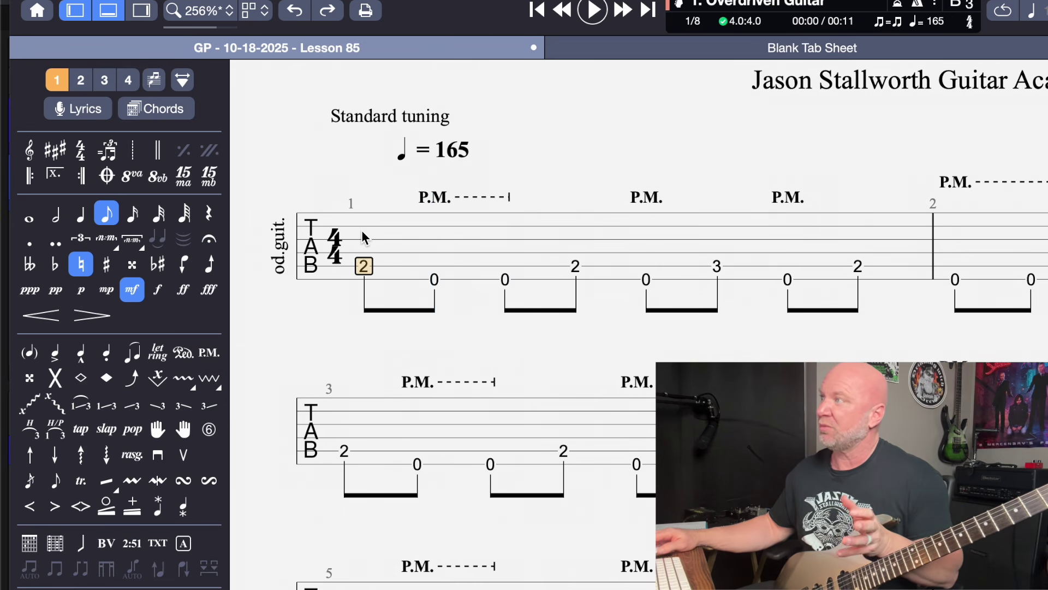
key(space)
key(space)
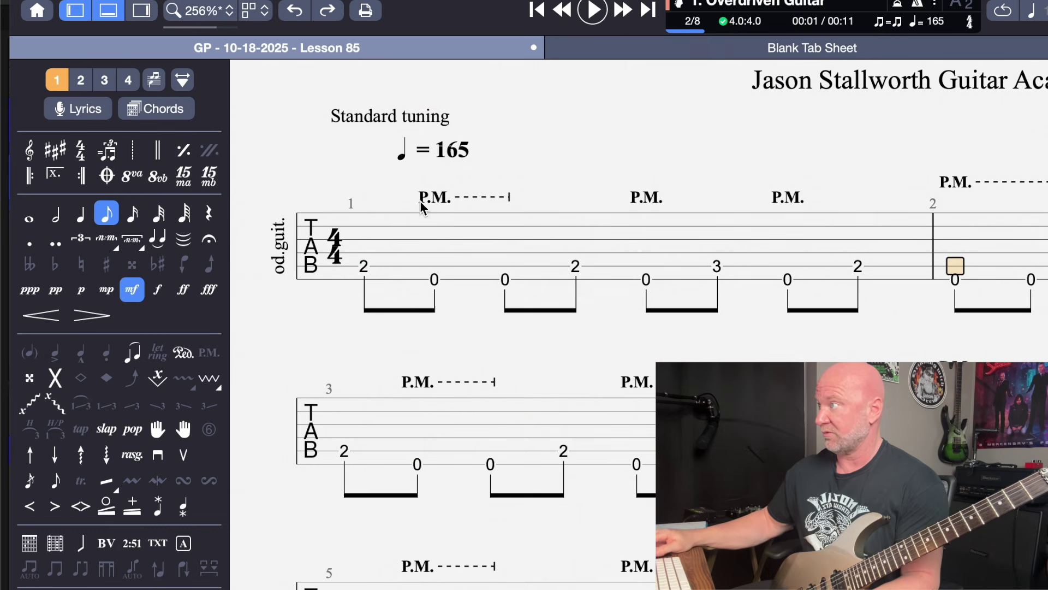
click(434, 279)
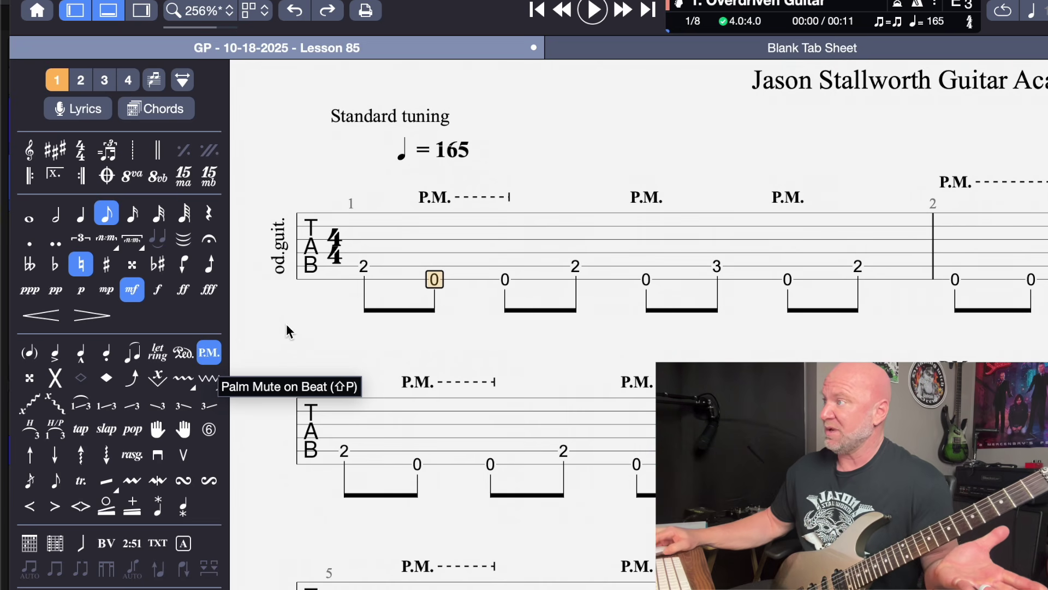
Add a palm mute to the opening fret 2 note of measure 1 and play the measure.
click(365, 268)
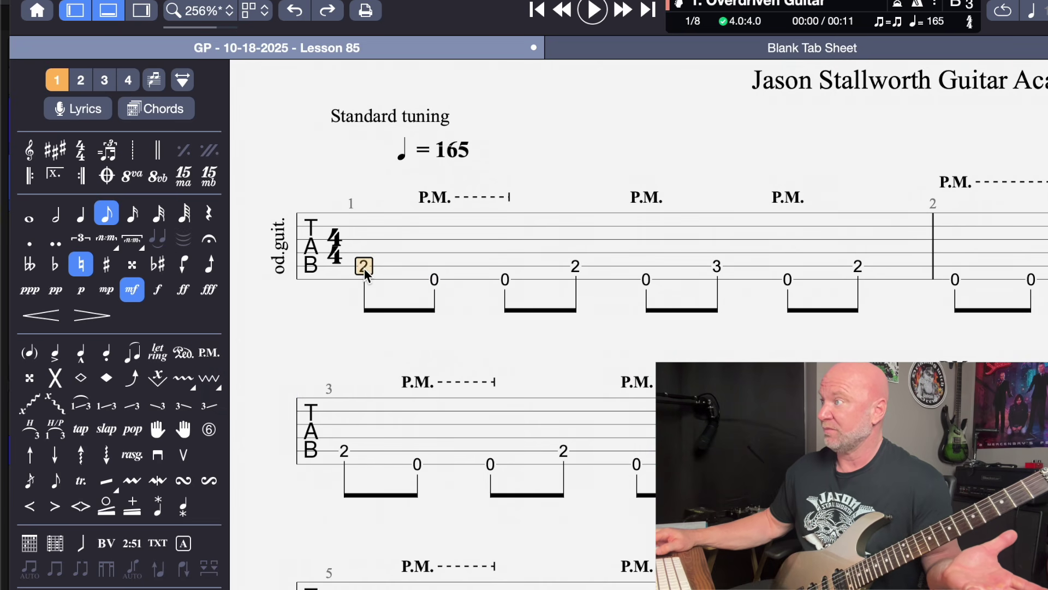
click(214, 355)
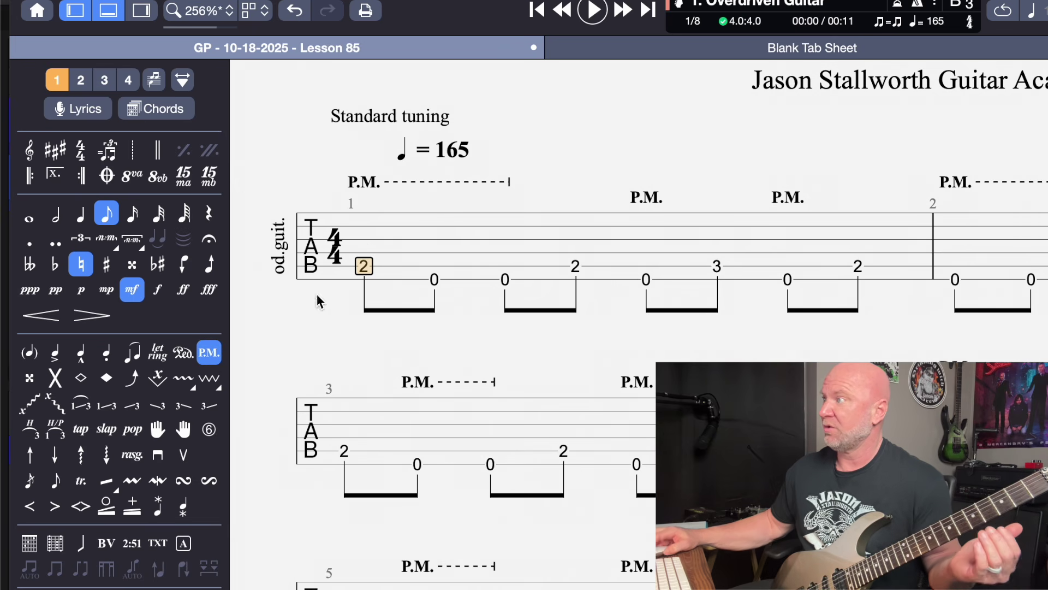
click(366, 231)
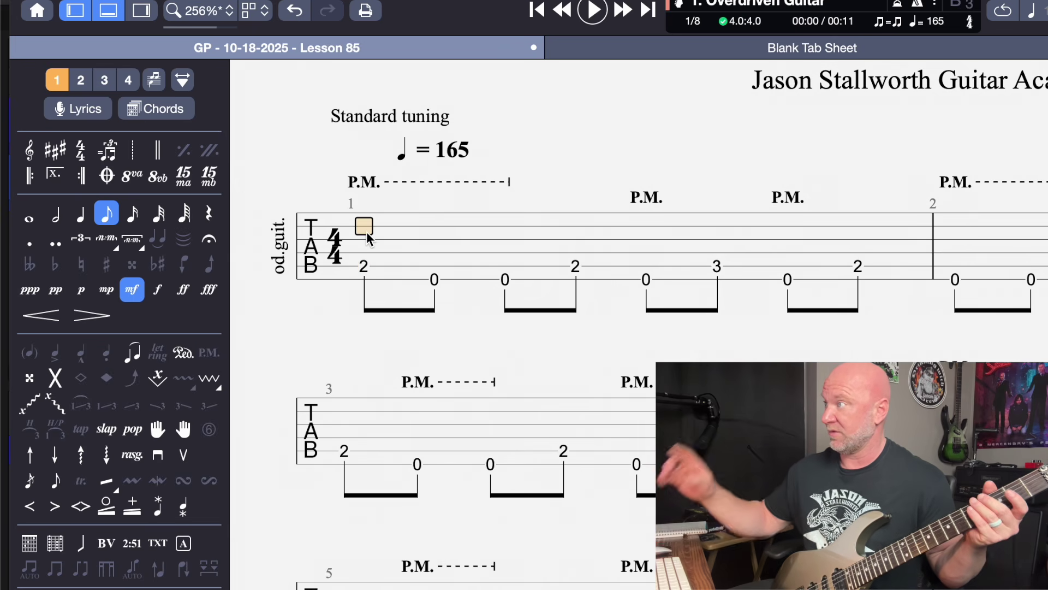
key(space)
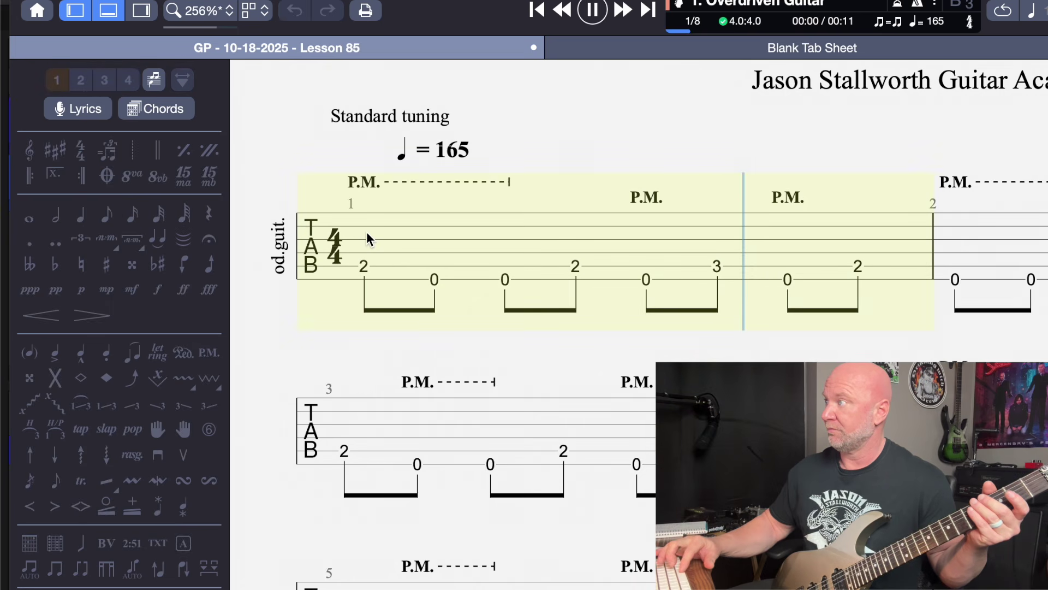
key(space)
Palm mute every note in measure 1 and play the measure from its start.
drag(363, 232, 855, 231)
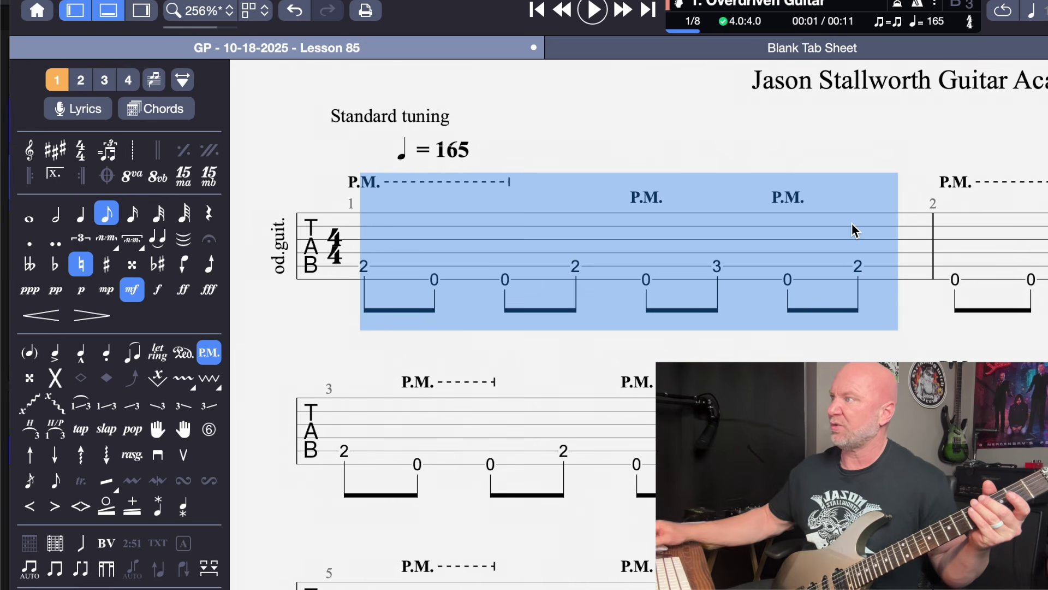
click(211, 354)
click(211, 355)
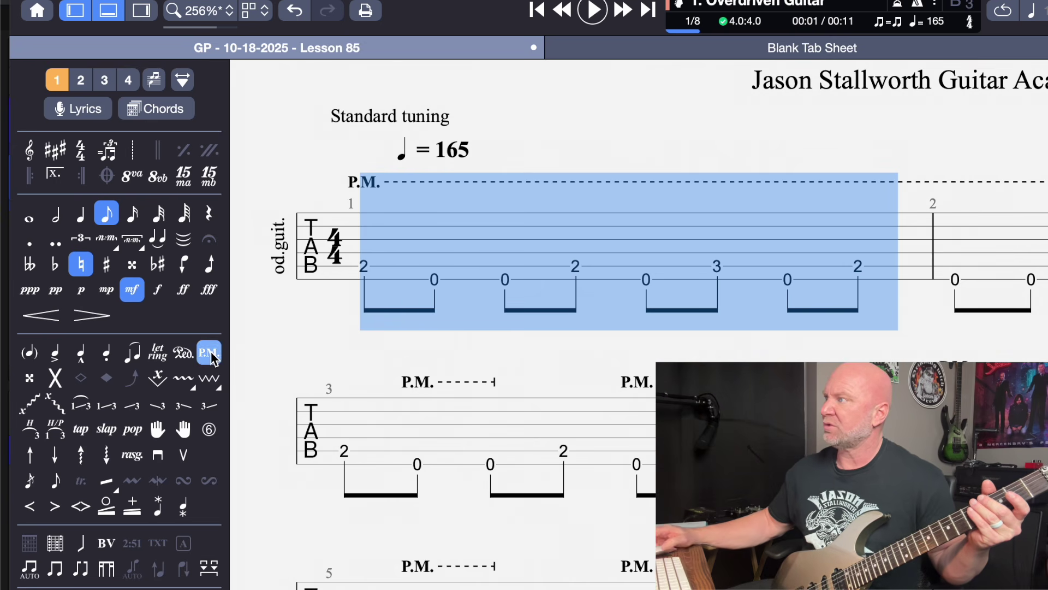
click(372, 236)
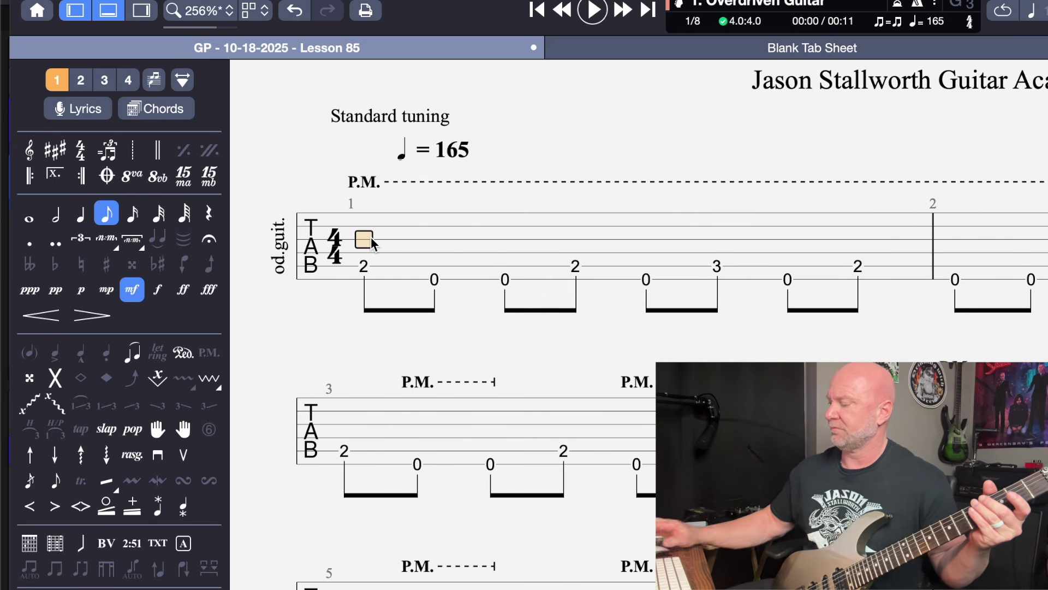
key(space)
key(space)
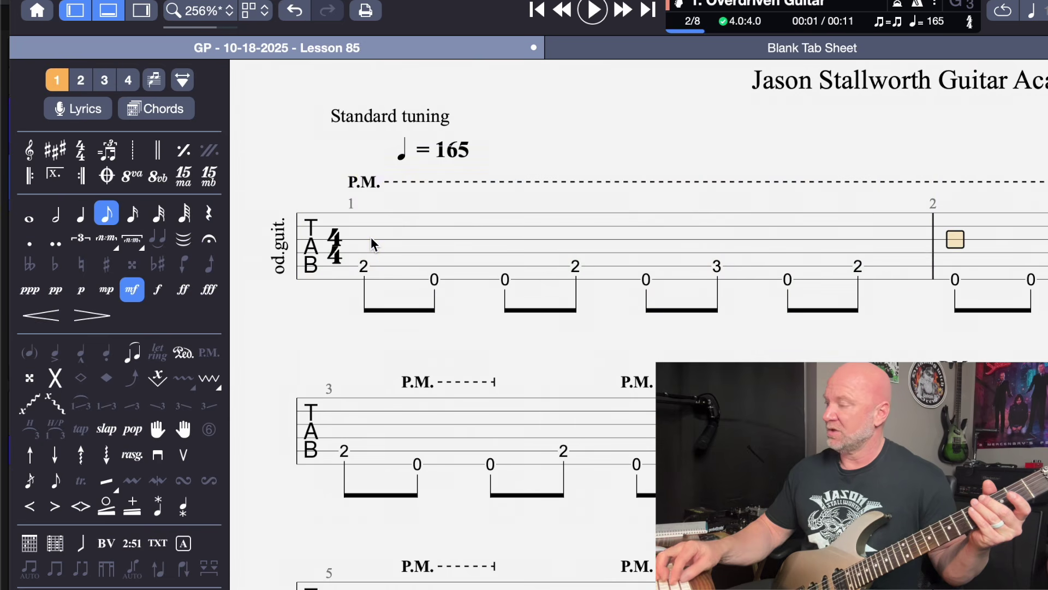
Undo the palm mutes added to the notes in measure 1.
double_click(371, 237)
key(p)
key(ctrl+z)
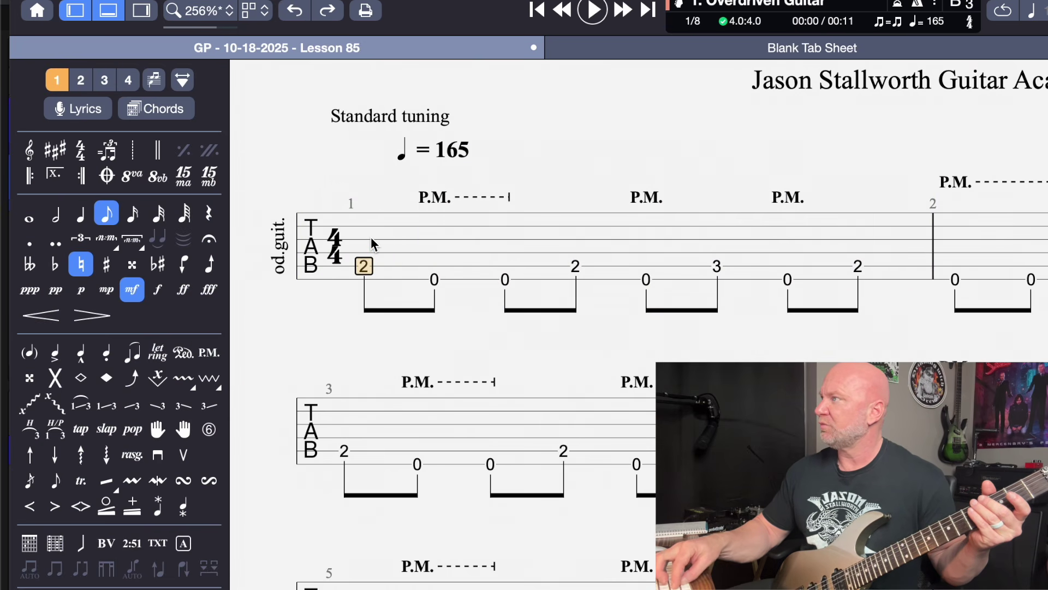
Play measure 1 with its original palm muting from the first beat.
click(364, 240)
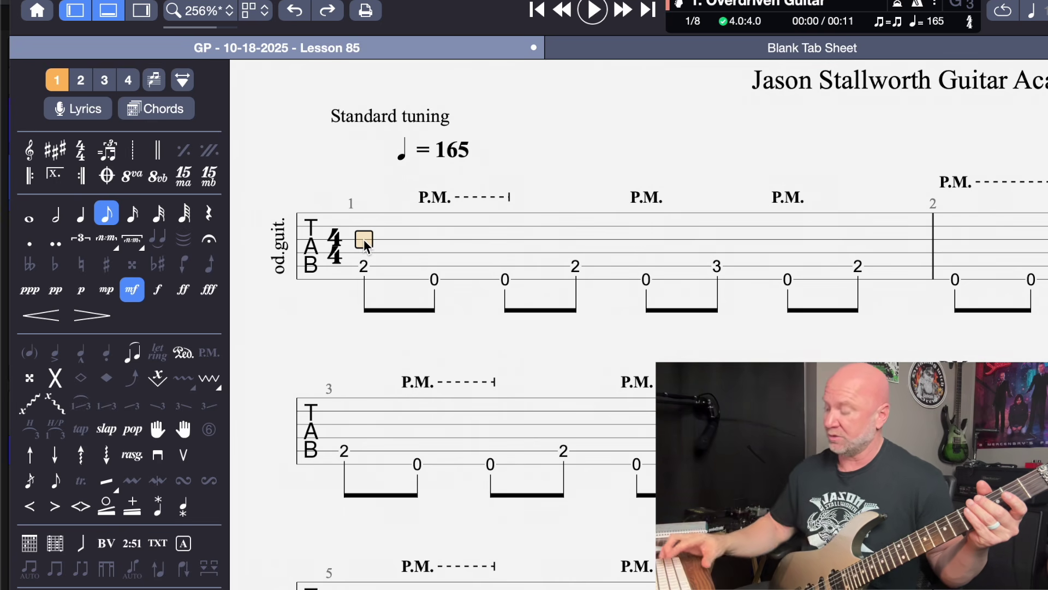
key(space)
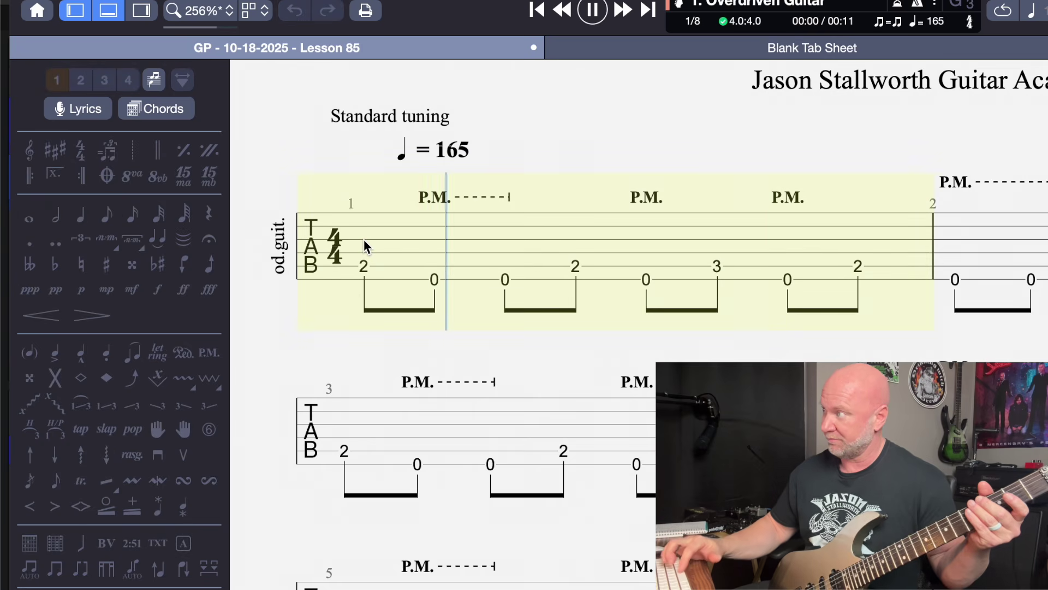
key(space)
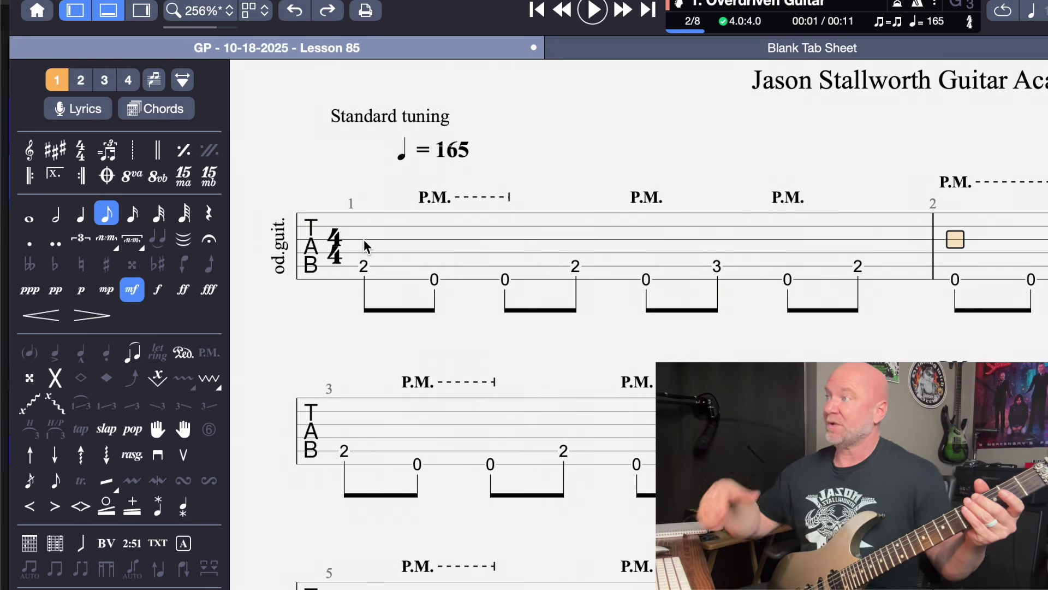
Inspect the first palm-muted open note in measure 1 and the long palm-mute span over measure 4.
click(431, 280)
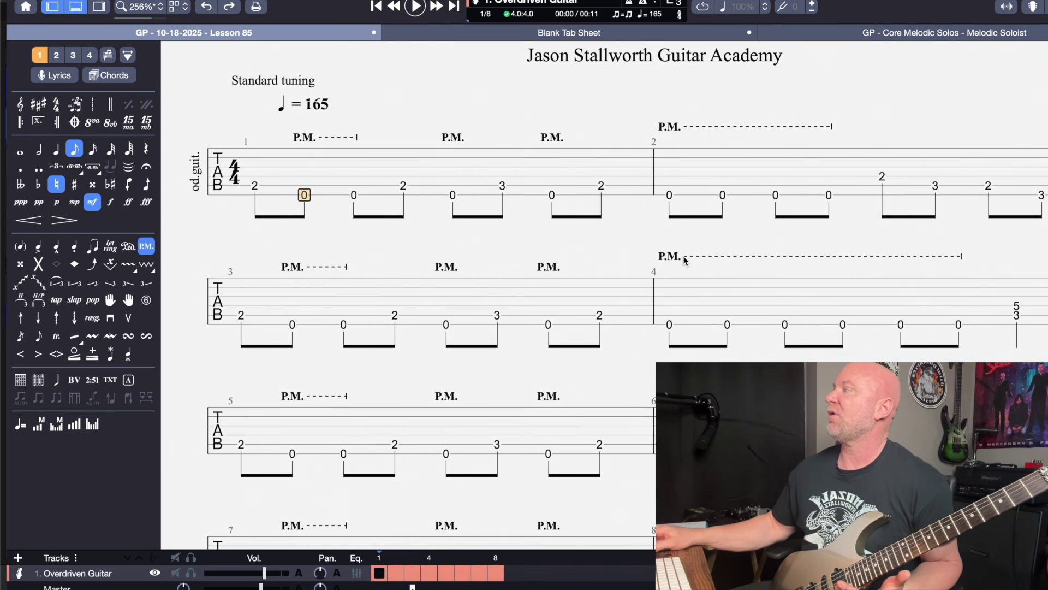
click(671, 264)
key(space)
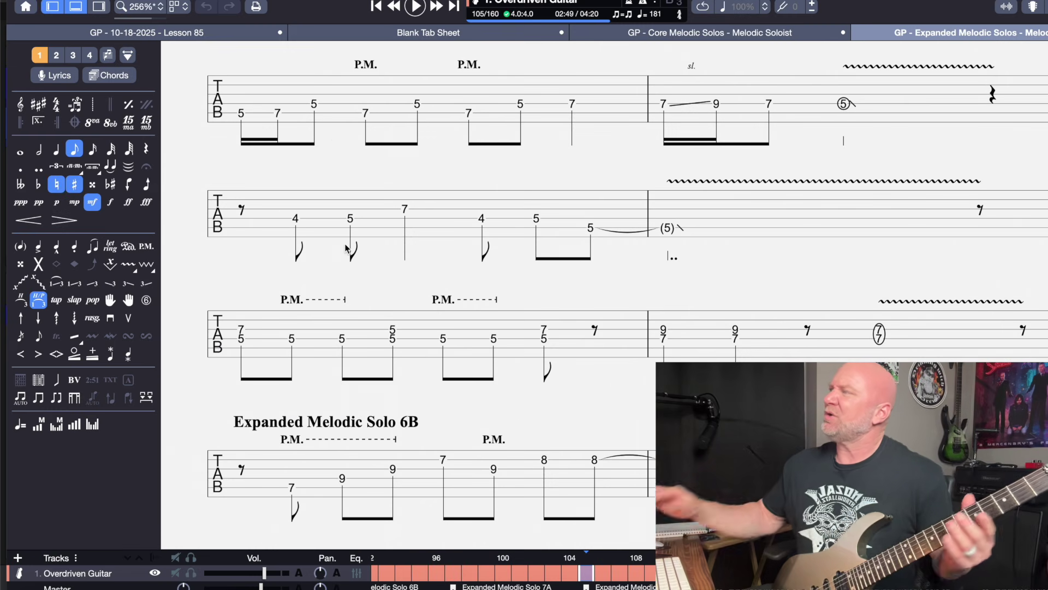
Switch to the Blank Tab Sheet and clear all notes from its first two measures.
click(384, 32)
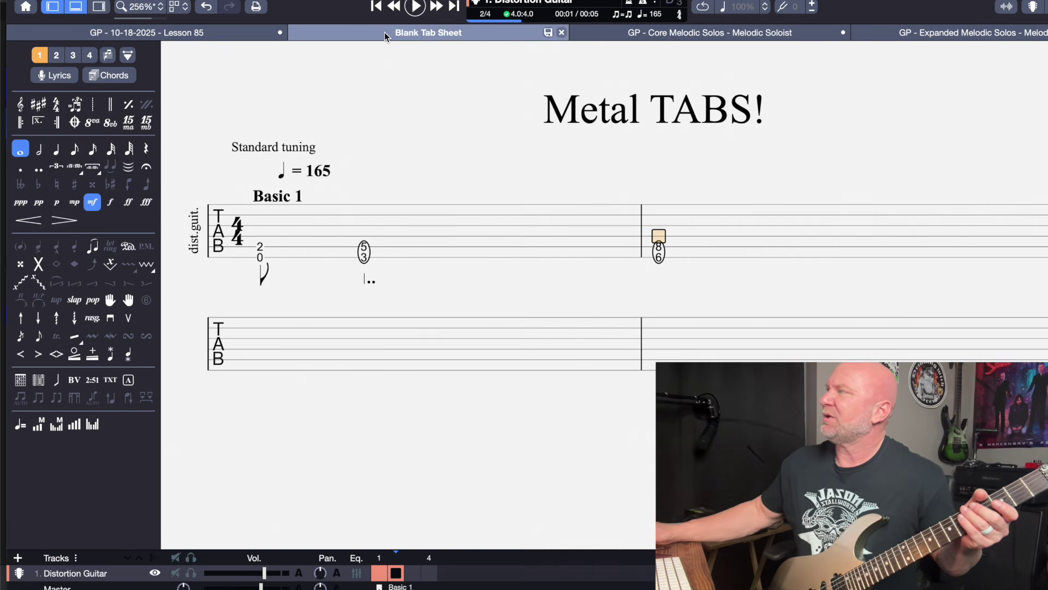
drag(267, 252, 702, 262)
key(Delete)
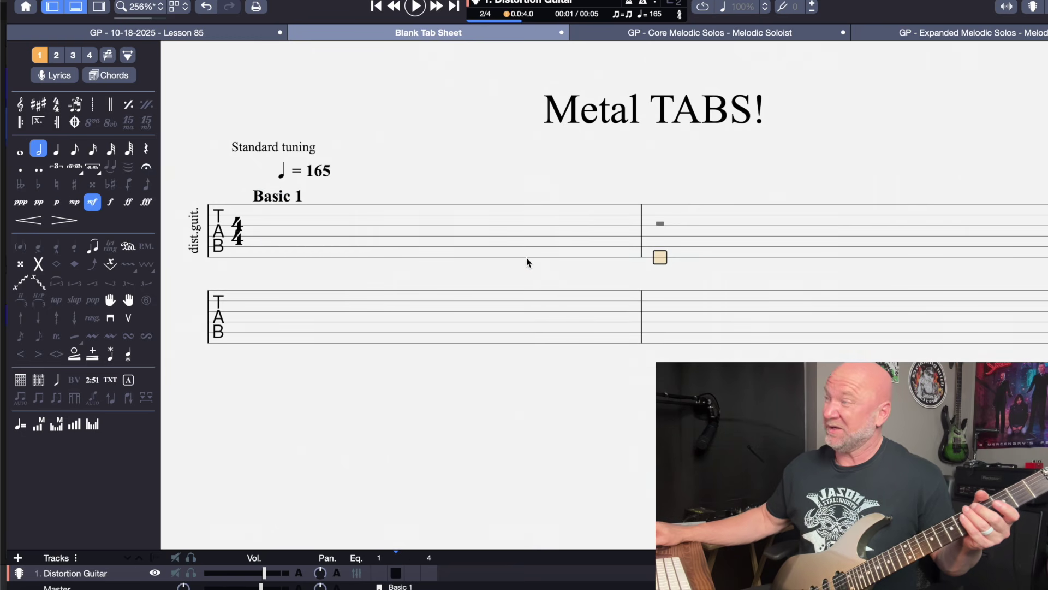
Enter a palm-muted open eighth note on the lowest string at the start of measure 1.
click(262, 255)
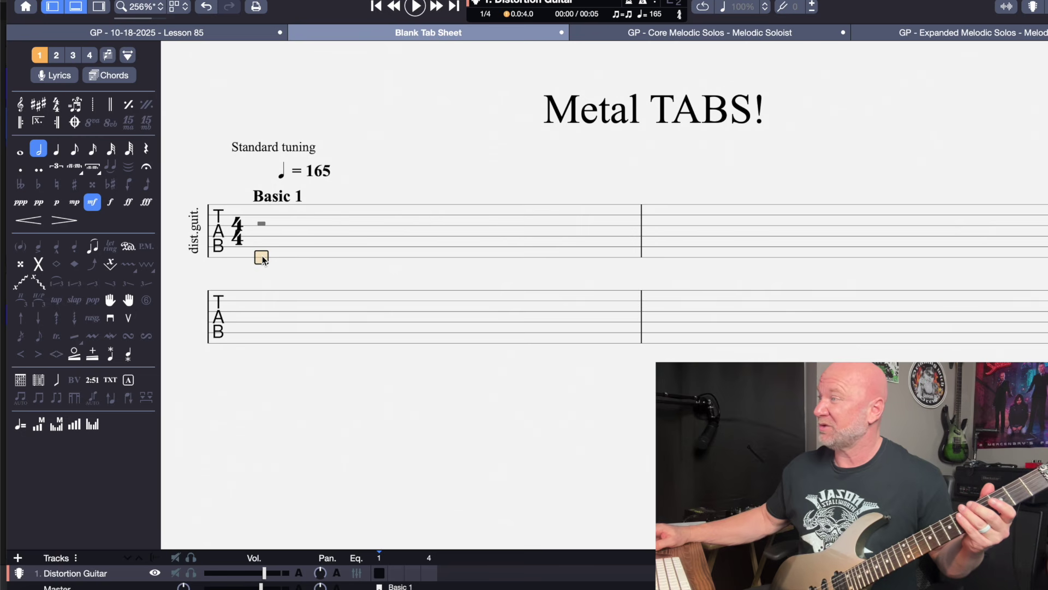
key(t)
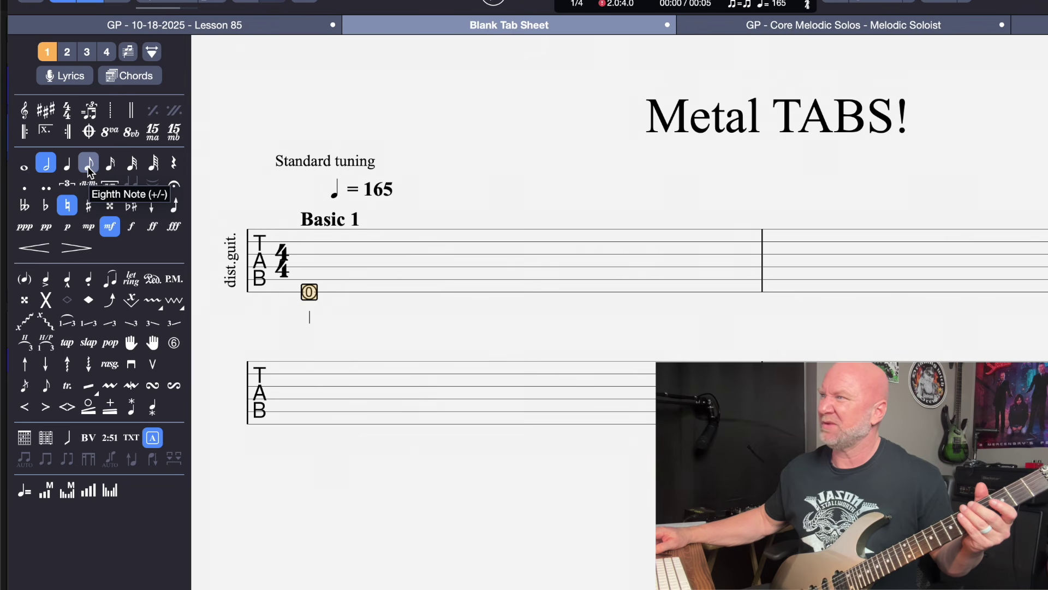
click(88, 167)
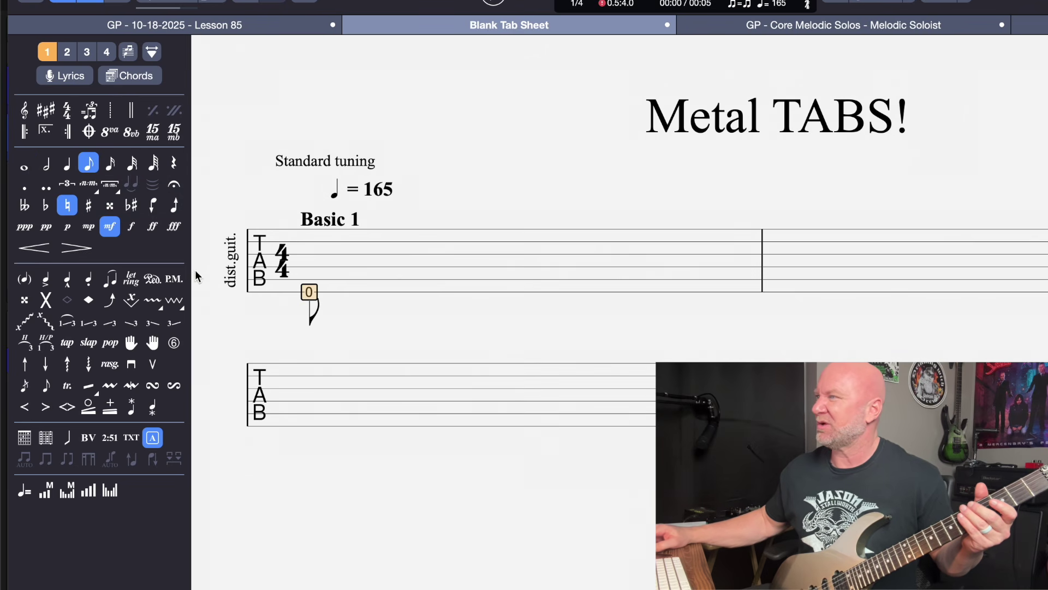
click(173, 279)
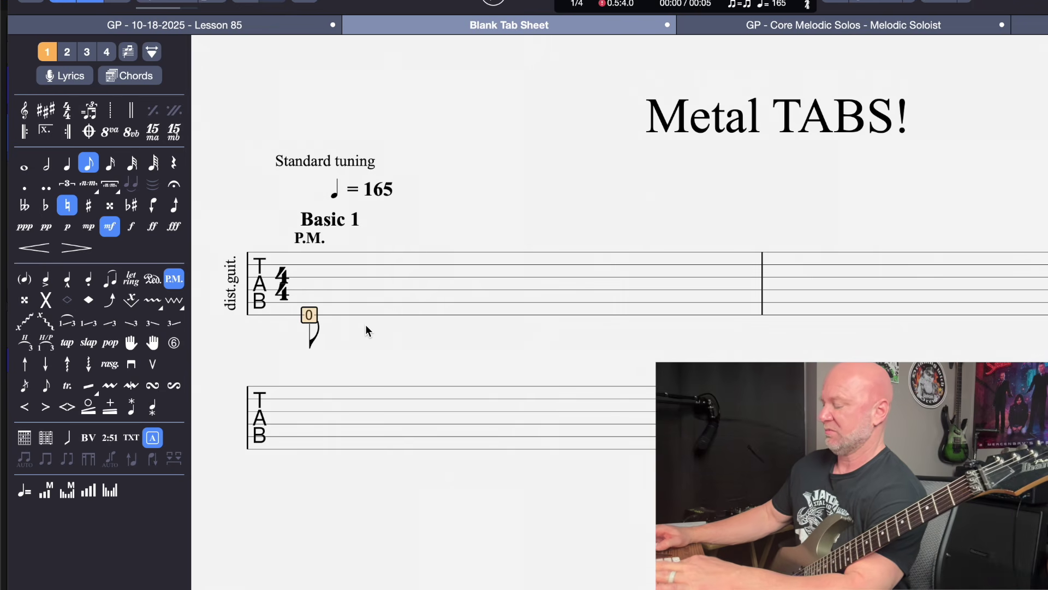
Add three more palm-muted open eighth notes on the lowest string in measure 1 and play them back.
key(Right)
key(0)
key(Right)
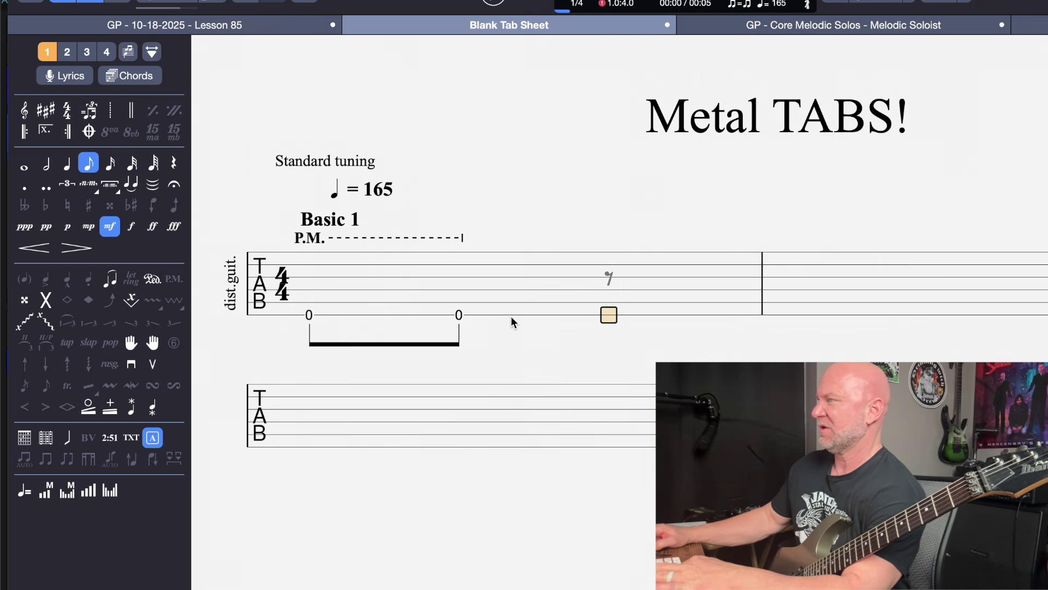
key(0)
key(Right)
key(0)
key(Right)
click(308, 308)
key(space)
key(space)
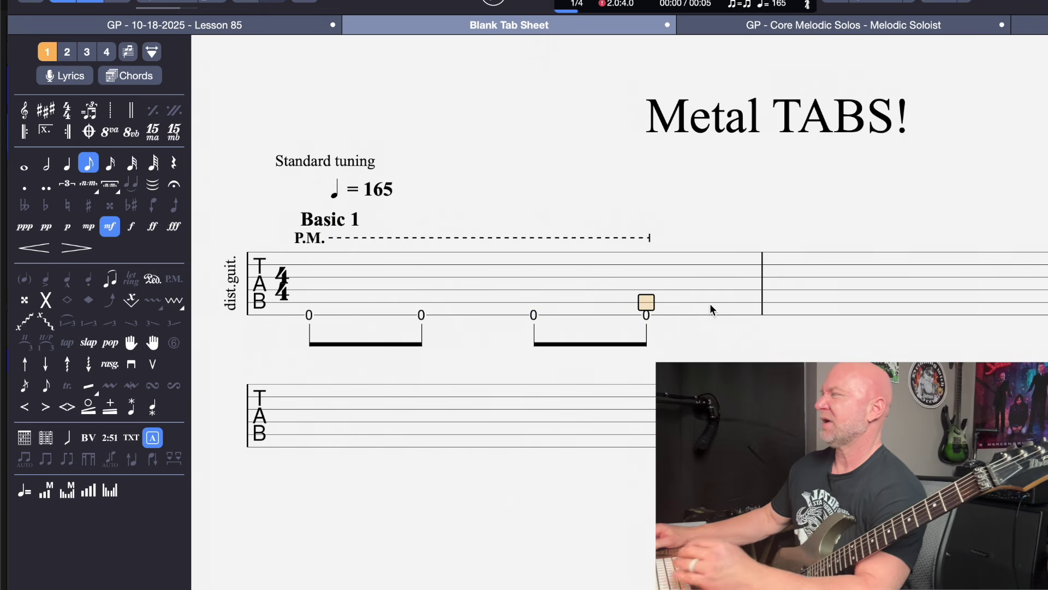
Complete measure 1 with eighth notes at frets 5, 7, 5 and 0 on the fifth string.
key(Right)
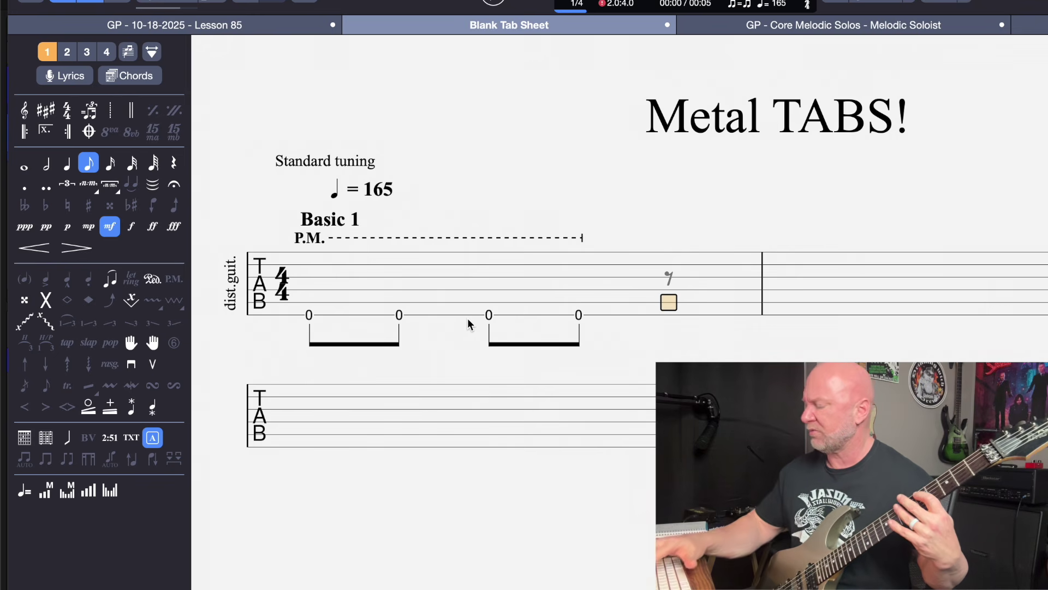
text(5)
click(698, 300)
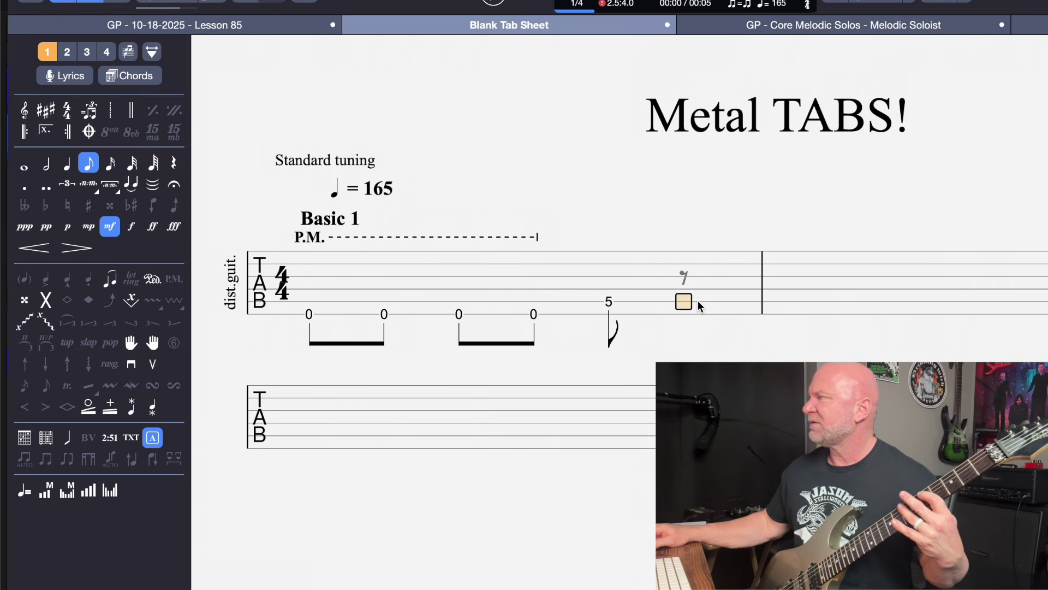
text(7)
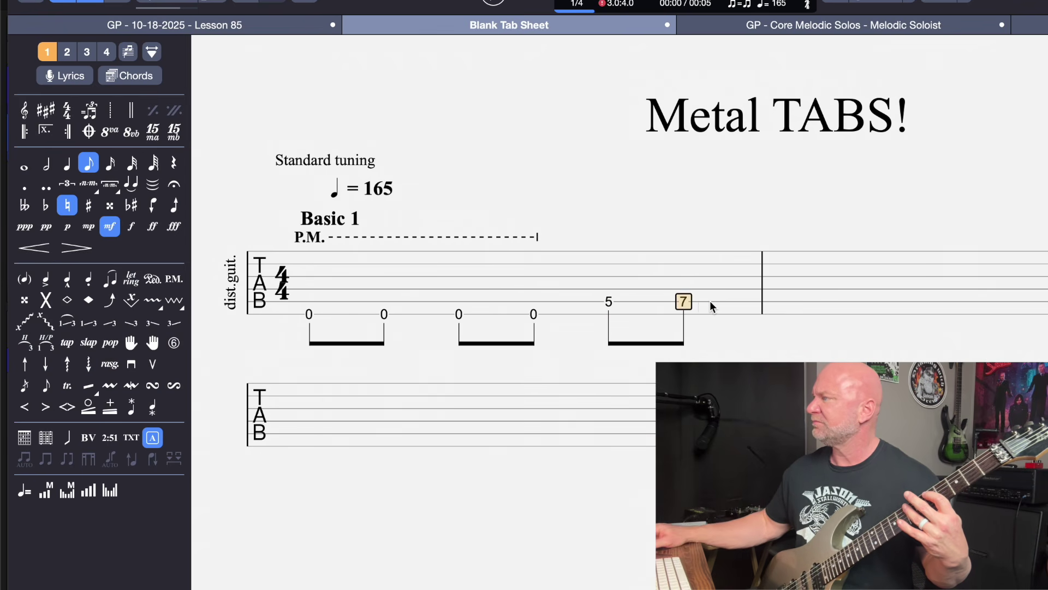
click(719, 304)
text(5)
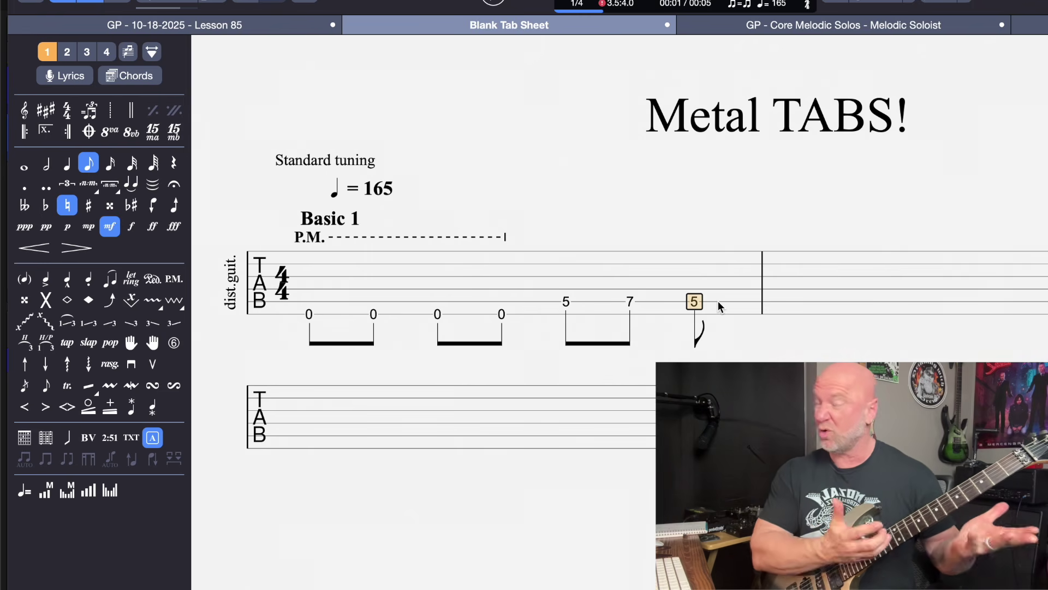
key(Right)
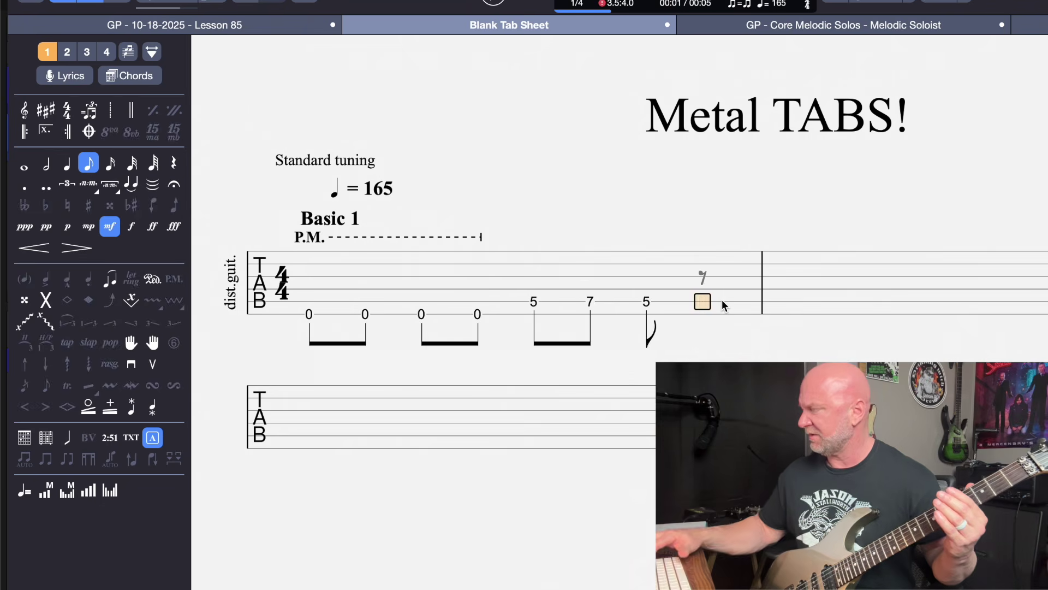
key(0)
Play measure 1 from its first beat to hear the all-eighth-note riff.
click(315, 301)
key(space)
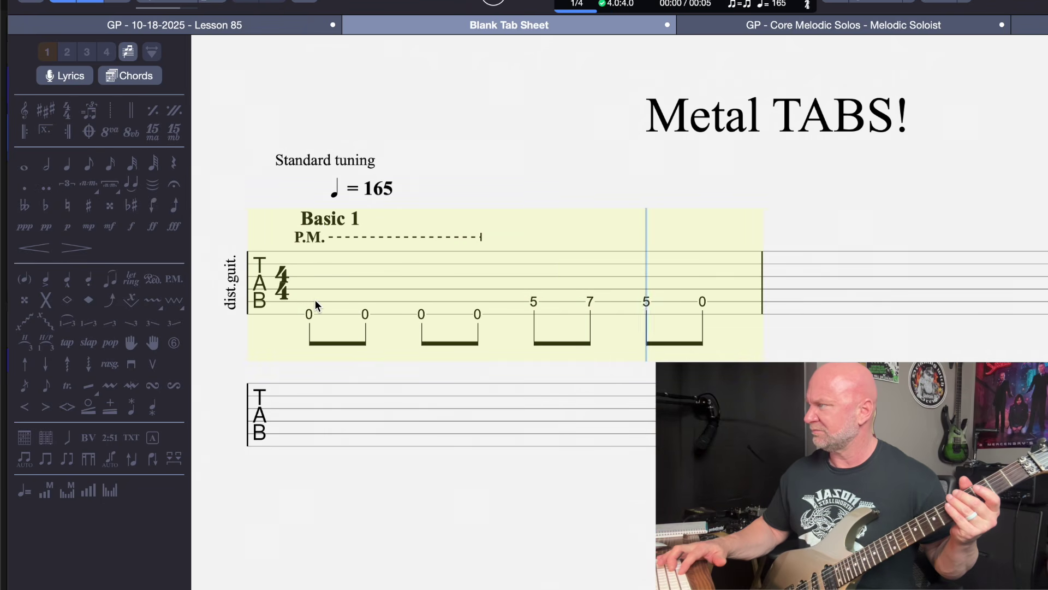
key(space)
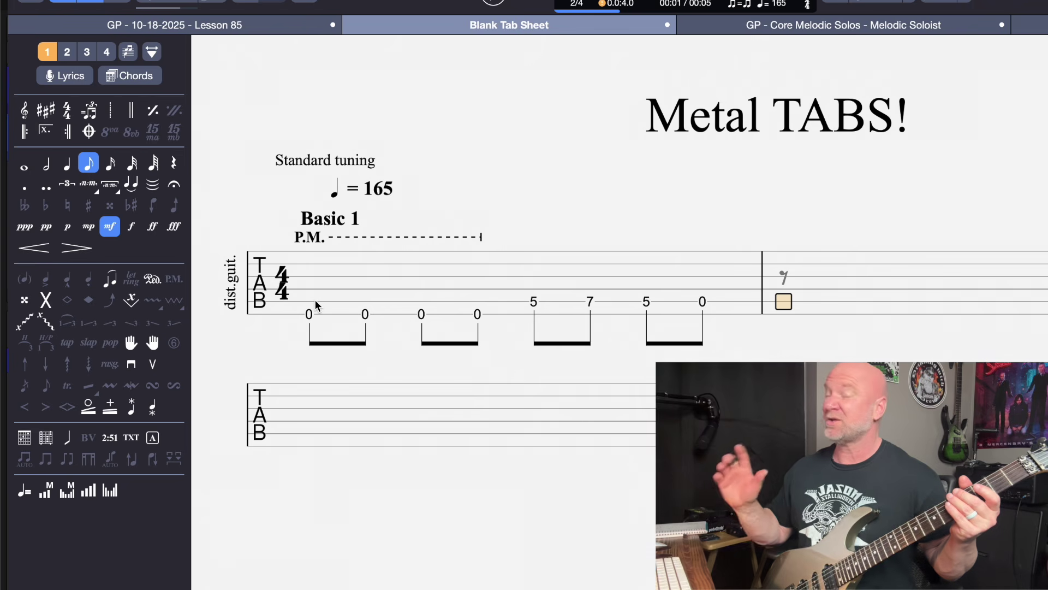
Change the 5-7-5-0 group on the fifth string in measure 1 to sixteenth notes.
click(530, 301)
click(646, 303)
click(703, 302)
click(534, 303)
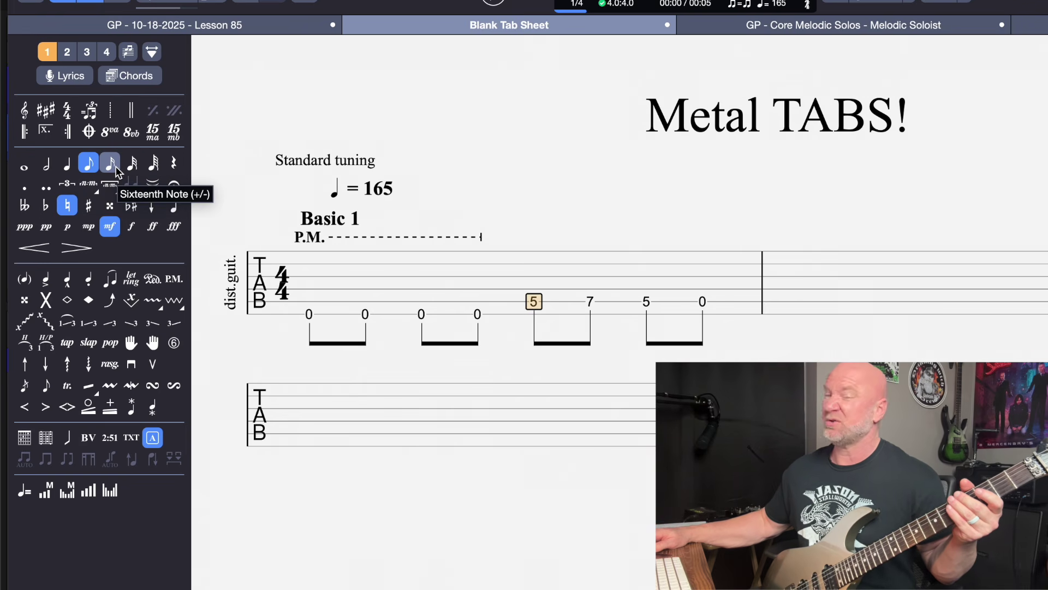
click(530, 289)
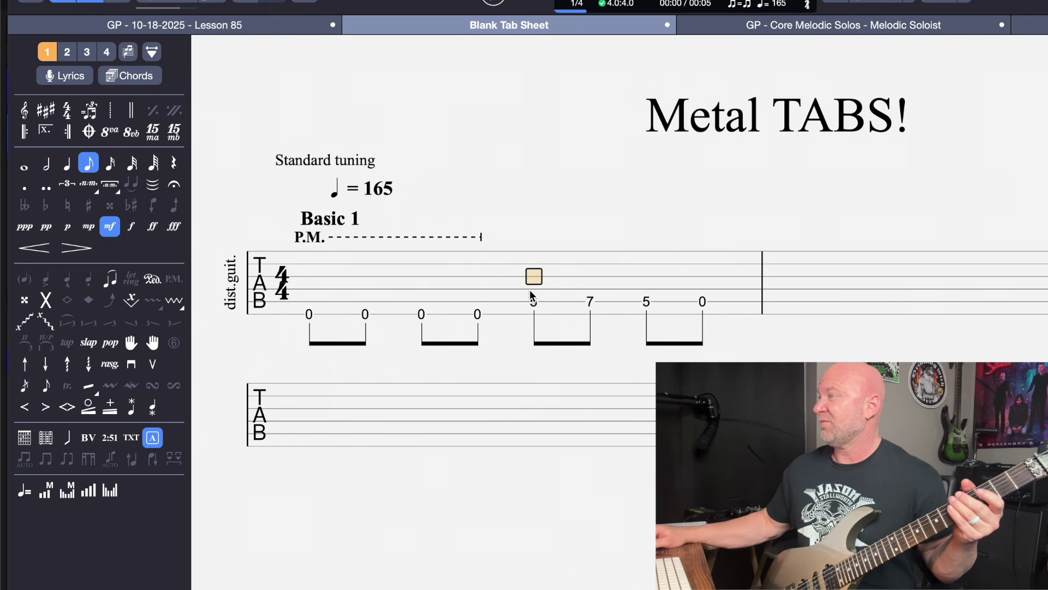
drag(530, 292, 690, 300)
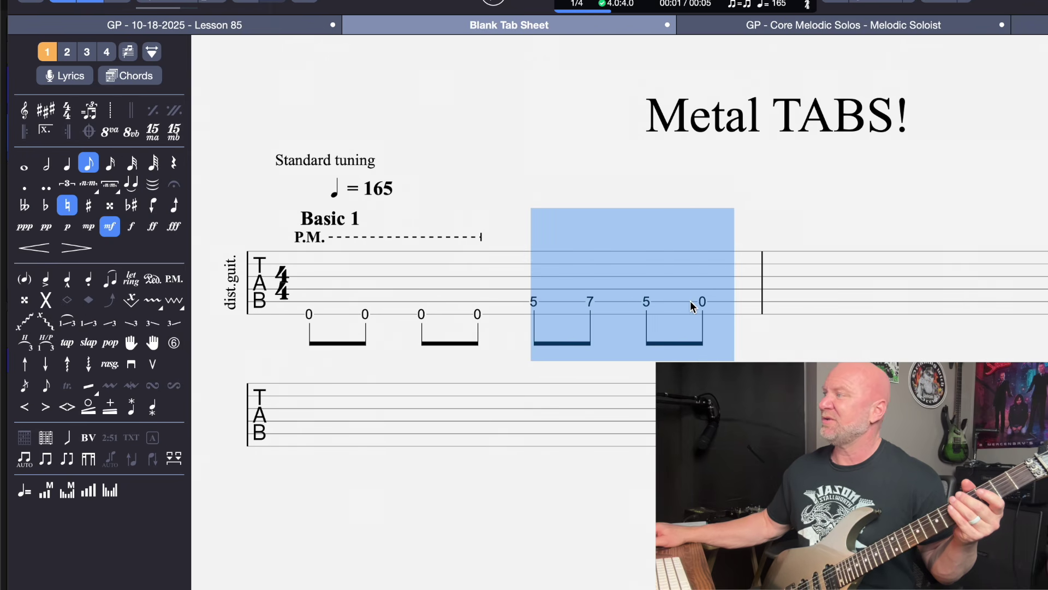
click(117, 166)
Play measure 1 from the start with the 5-7-5-0 group as sixteenth notes.
click(307, 299)
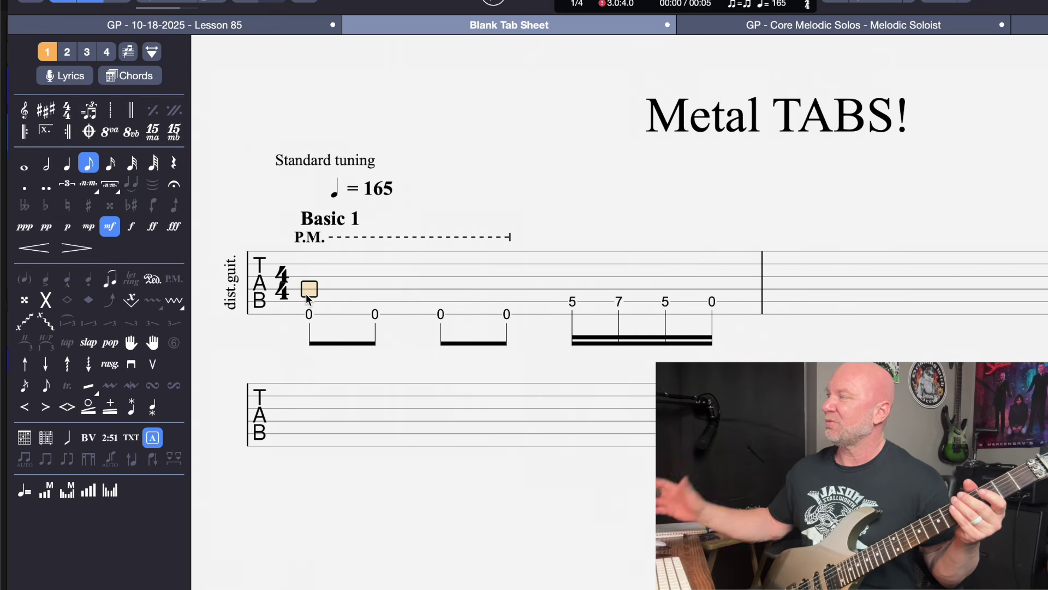
key(space)
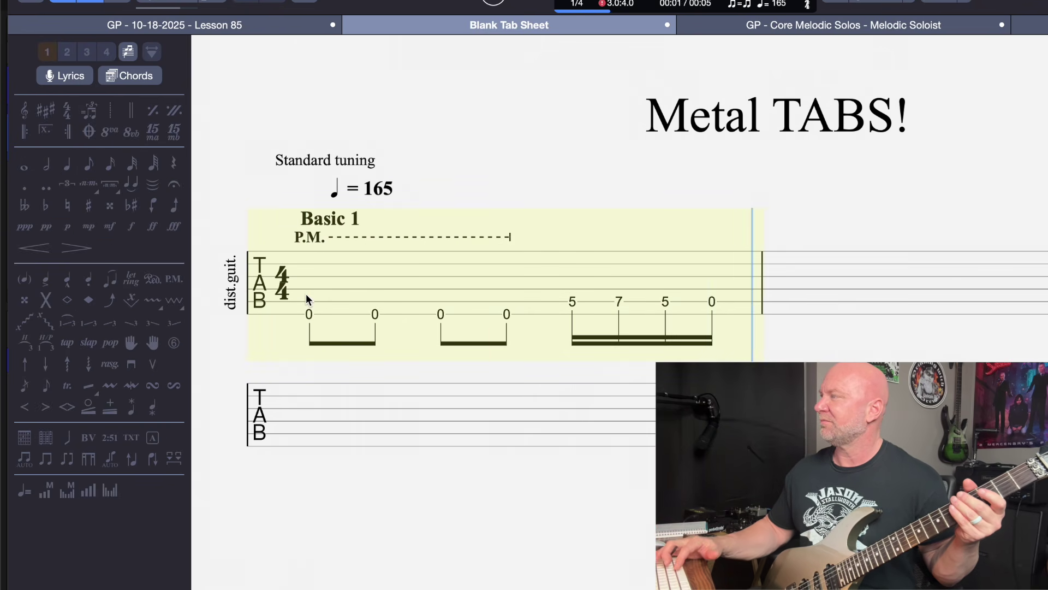
key(space)
Apply hammer-on/pull-off to the 5-7-5-0 sixteenth-note group in measure 1.
click(572, 297)
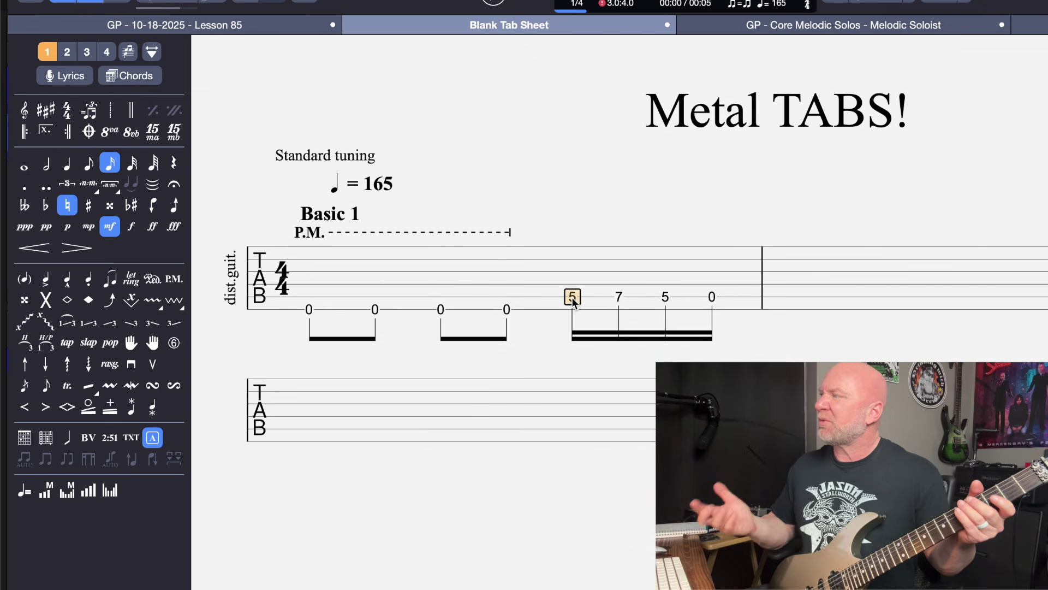
key(Delete)
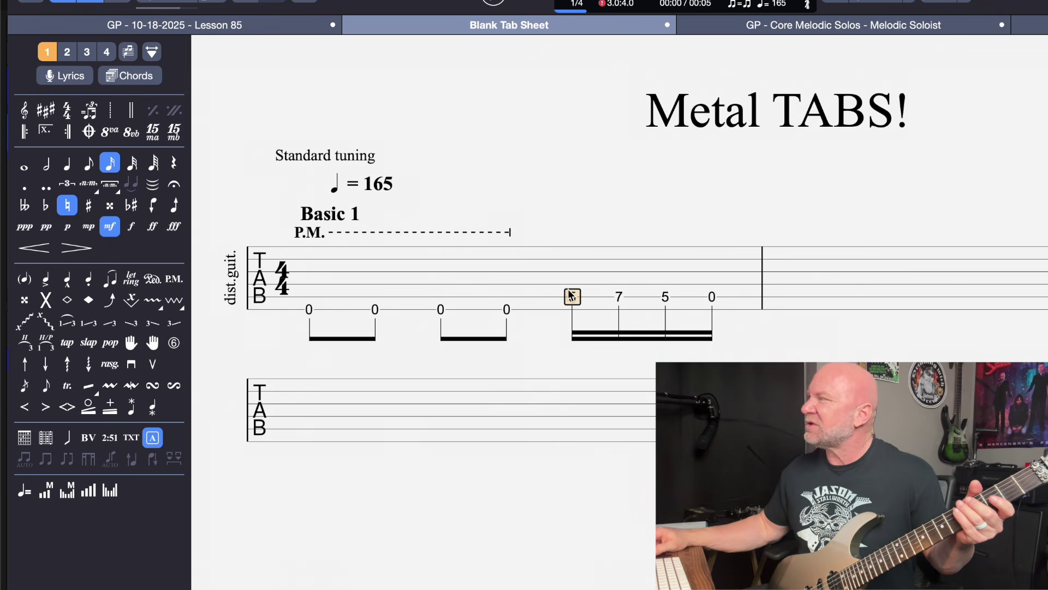
drag(569, 290, 705, 292)
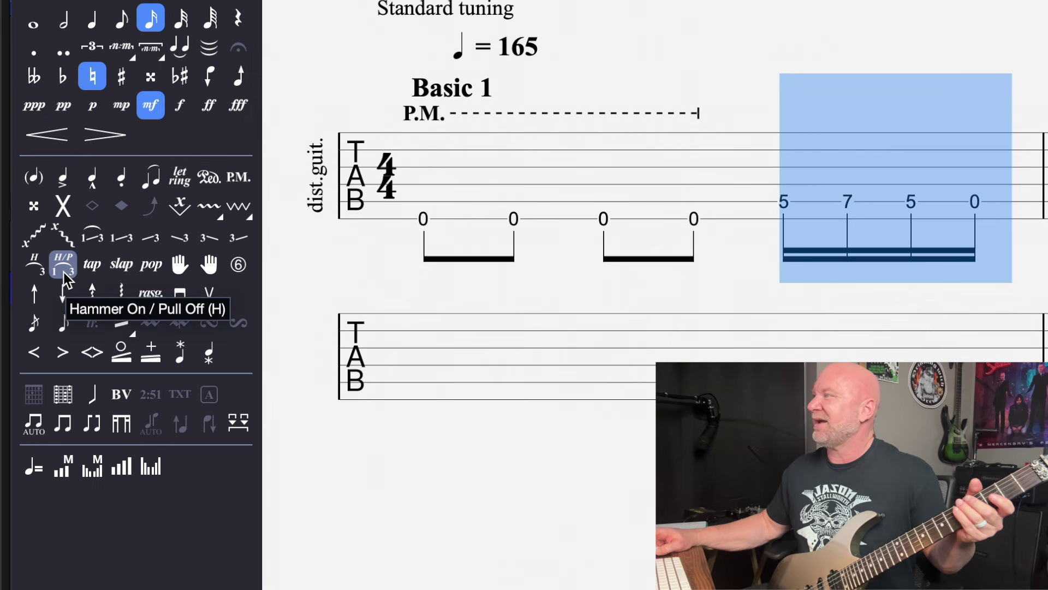
click(64, 273)
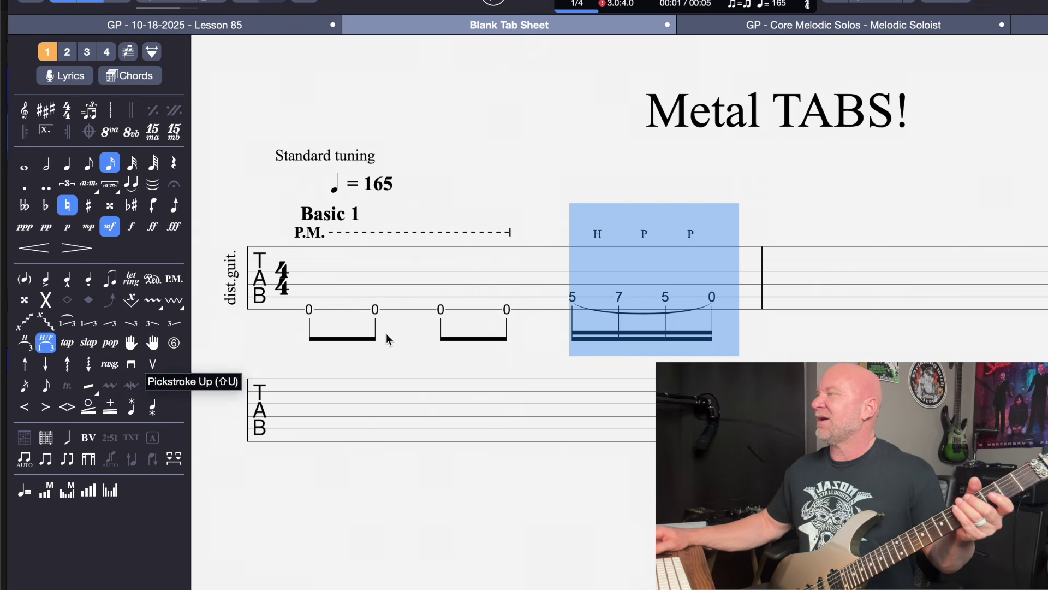
Play the hammer-on and pull-off group from the fret 5 note on beat three.
click(617, 344)
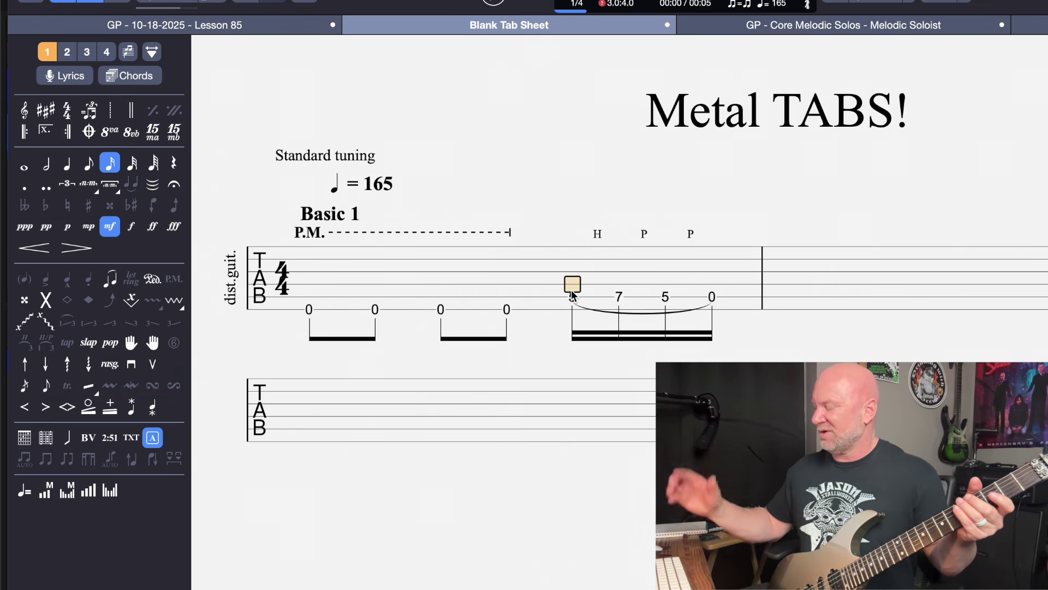
key(space)
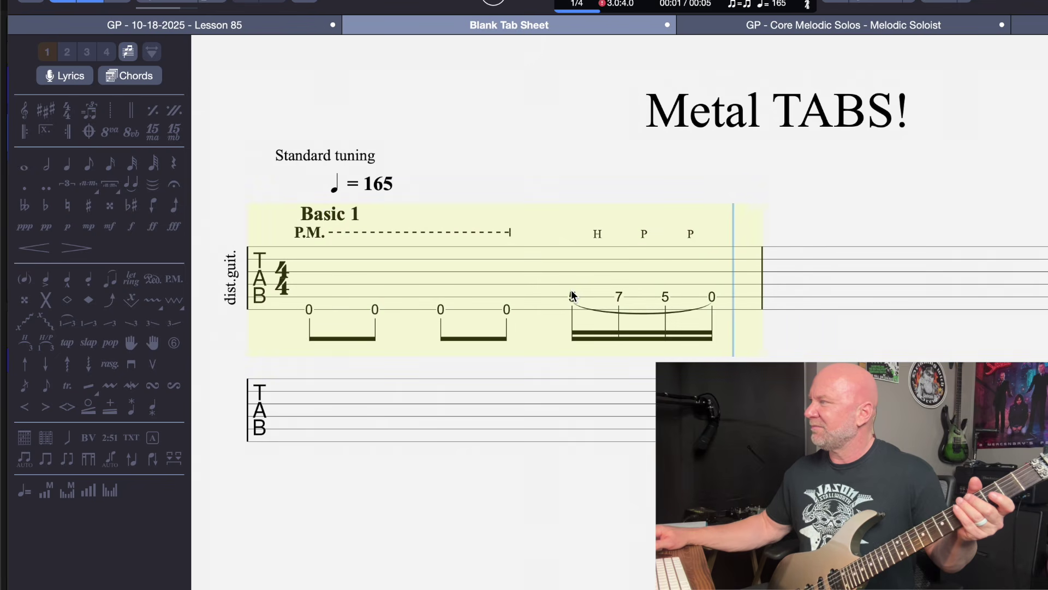
key(space)
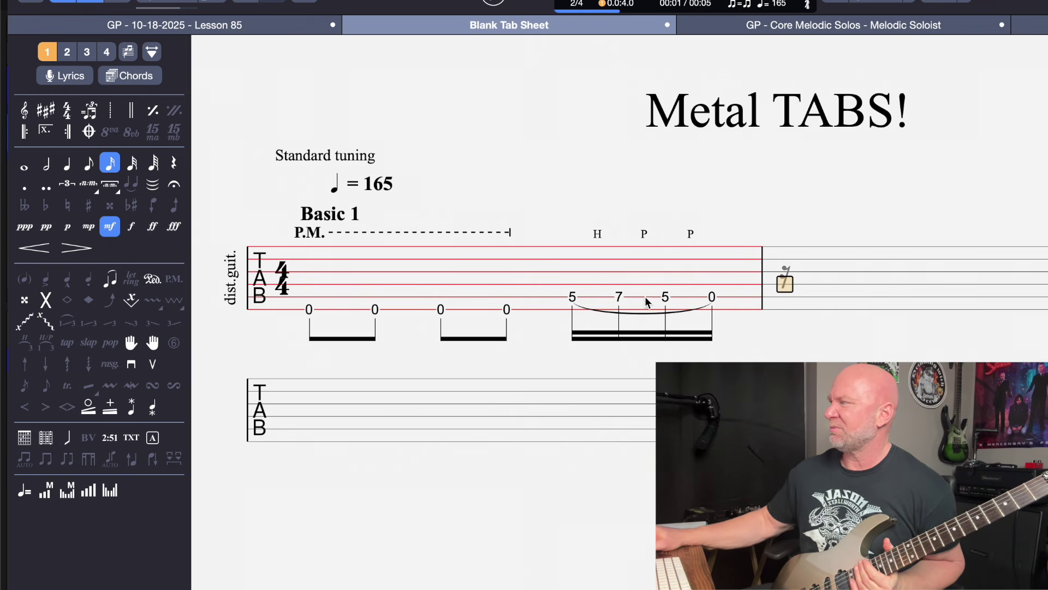
Add a palm-muted open sixteenth note on the lowest string after the 5-7-5-0 group in measure 1.
click(742, 312)
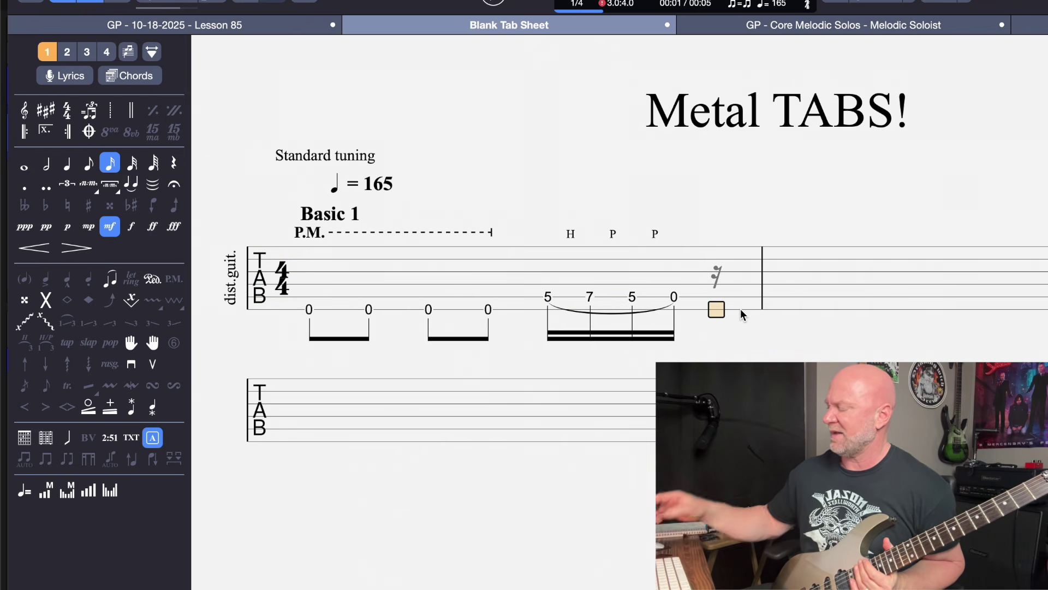
text(0)
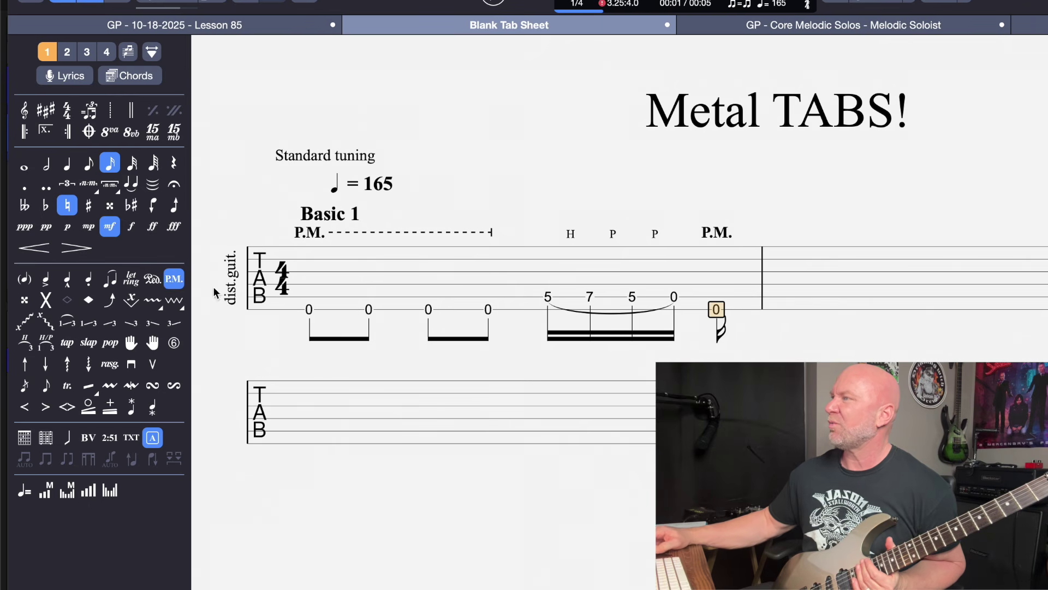
click(308, 310)
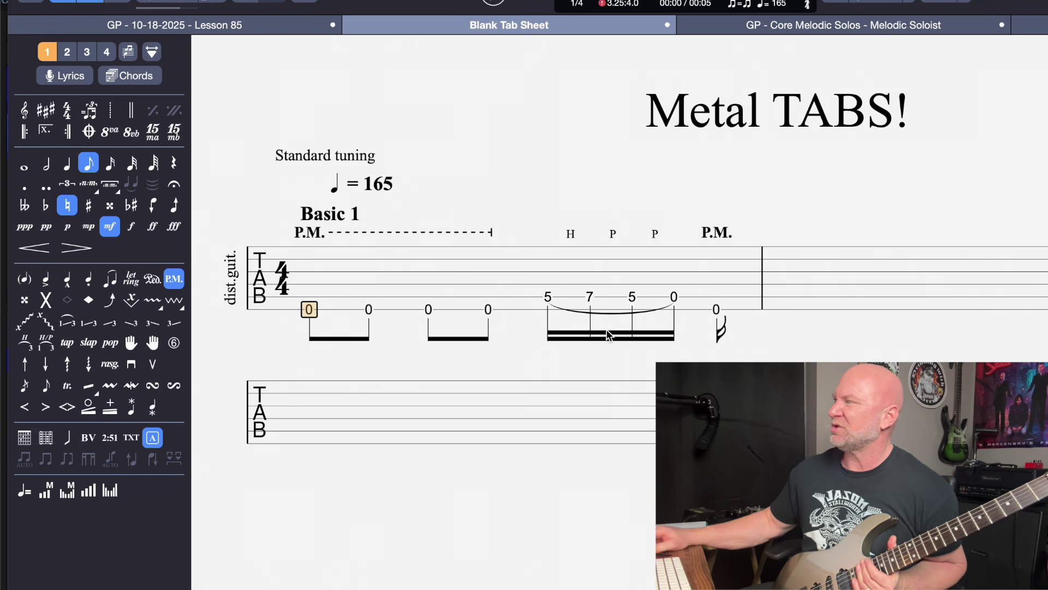
click(714, 311)
click(860, 297)
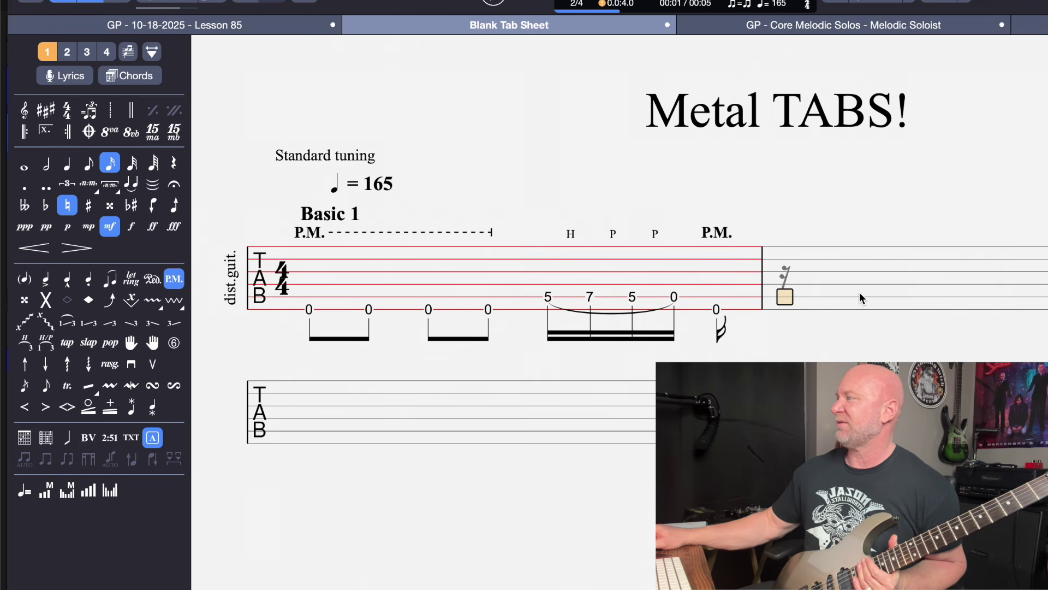
Play measure 1 from the start, including the added open sixteenth note, and select that last note.
click(311, 284)
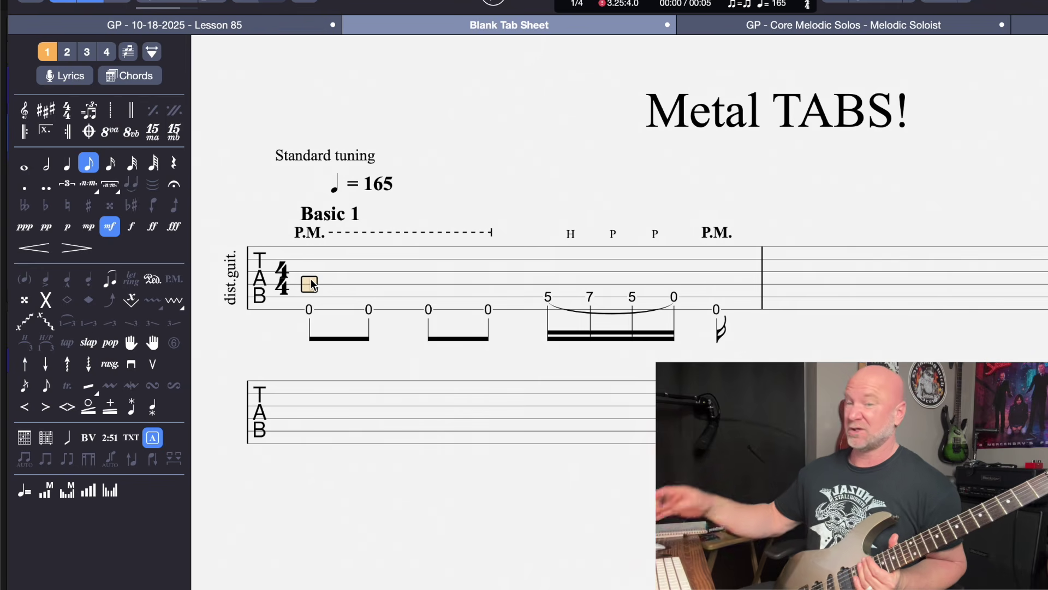
key(space)
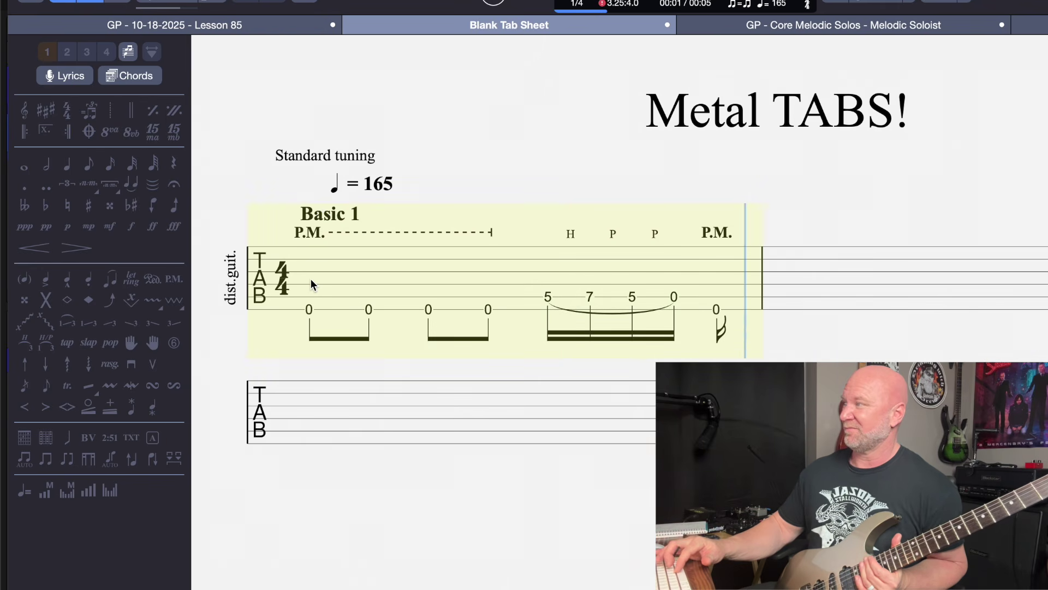
key(space)
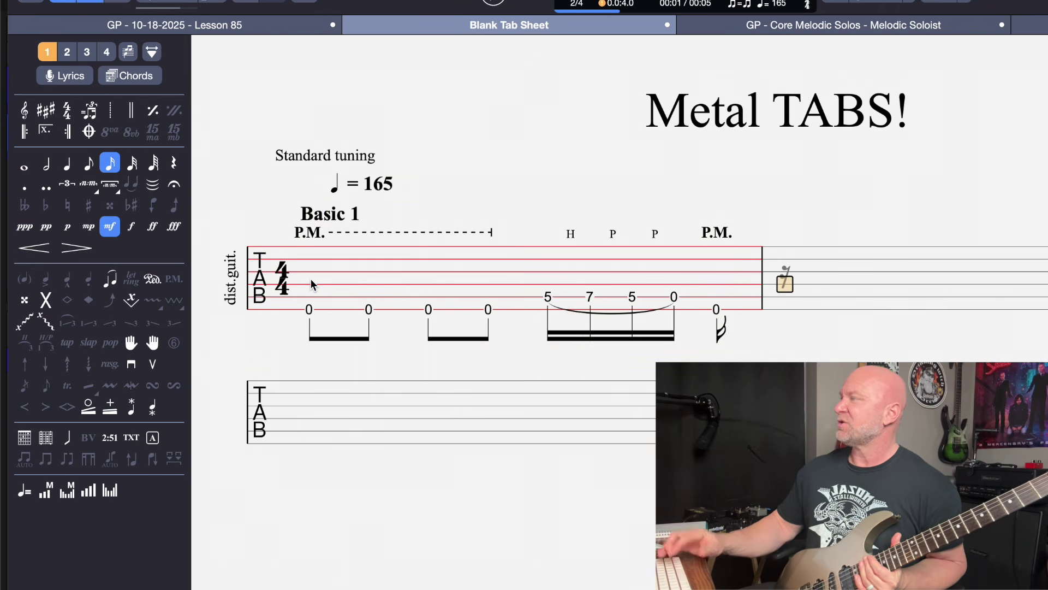
click(717, 315)
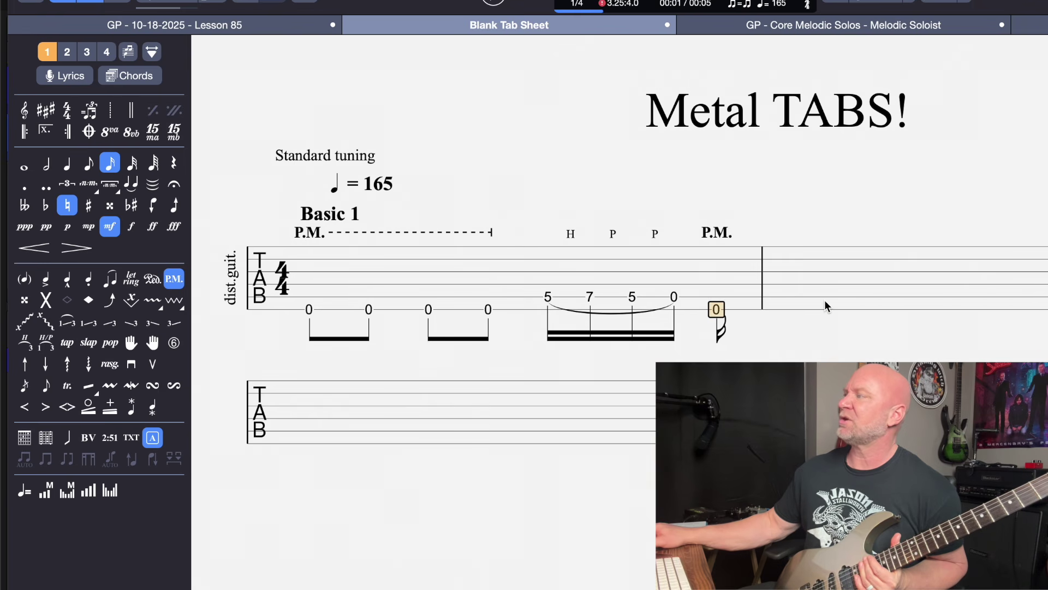
Set the palm-muted open note at the end of measure 1 to an eighth note and play the measure from its start.
click(789, 304)
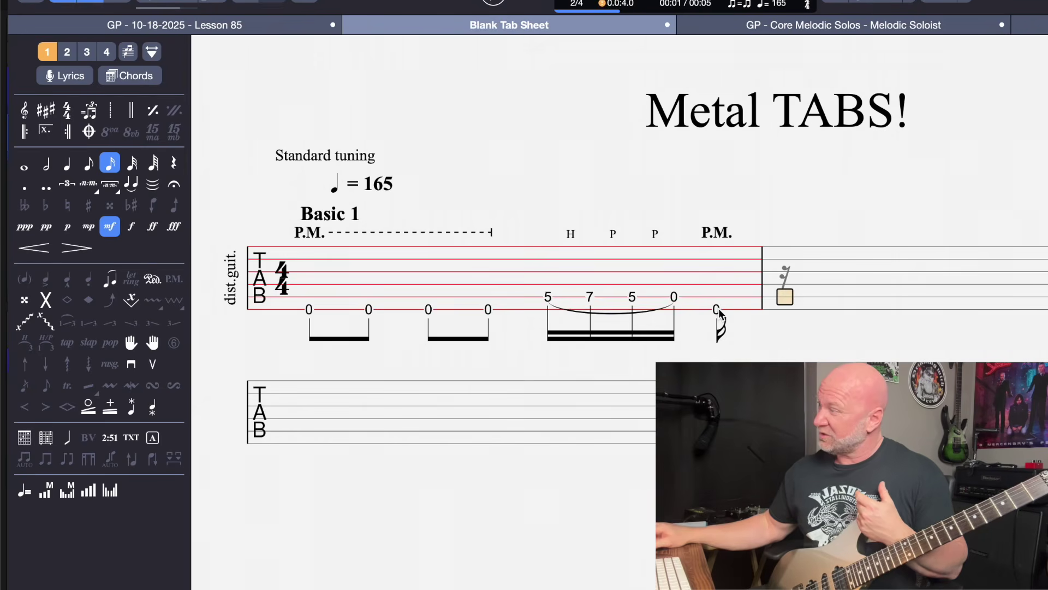
click(718, 310)
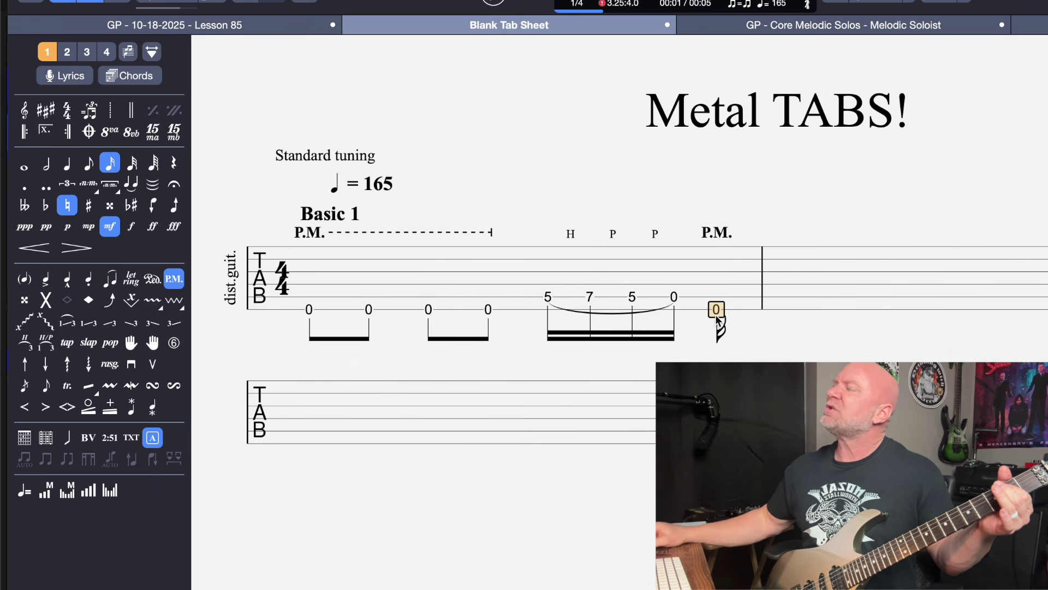
click(89, 164)
click(908, 279)
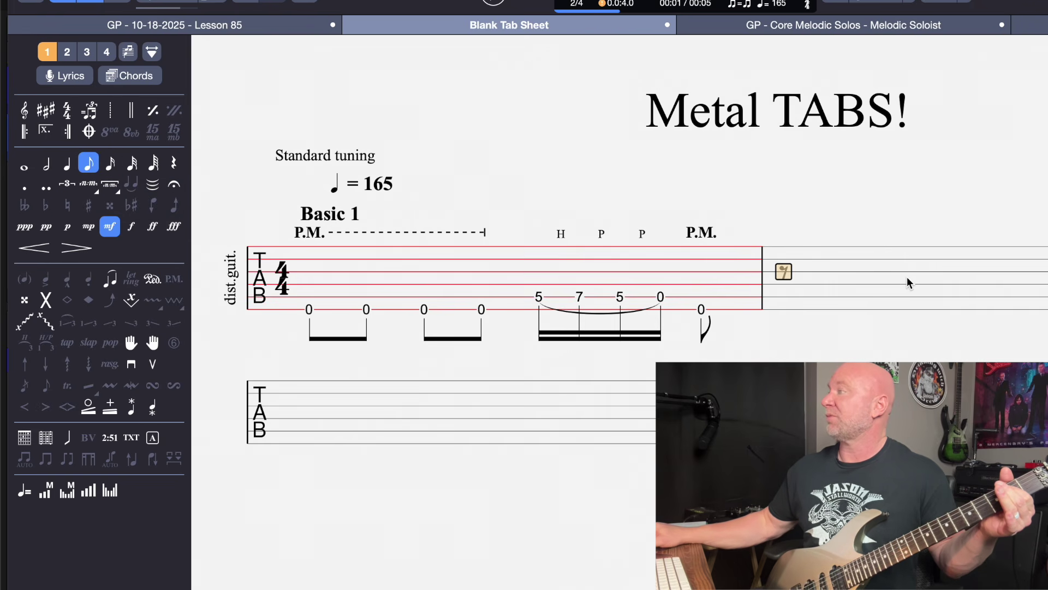
click(304, 297)
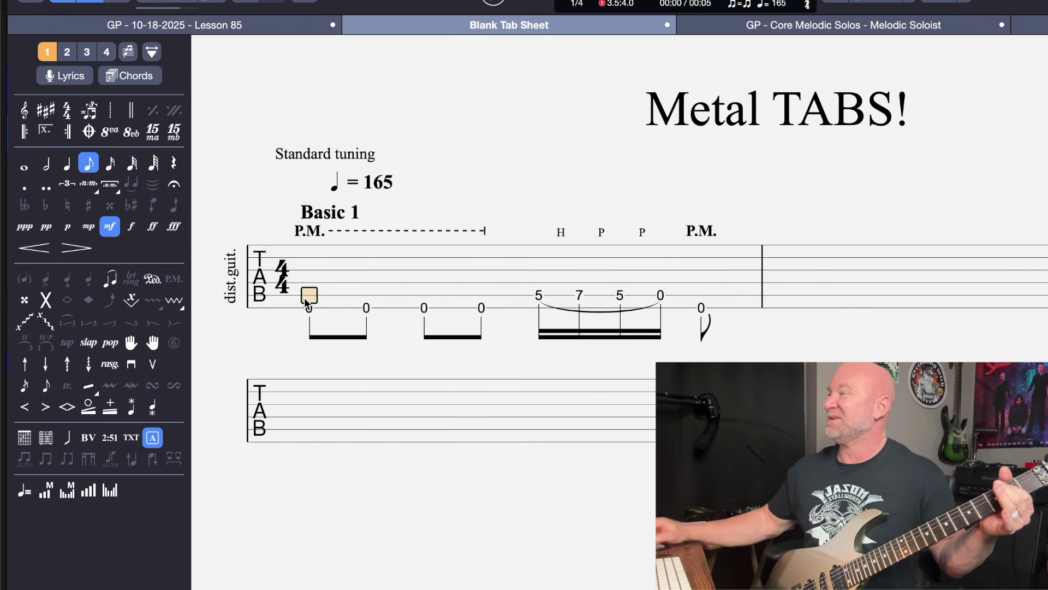
key(space)
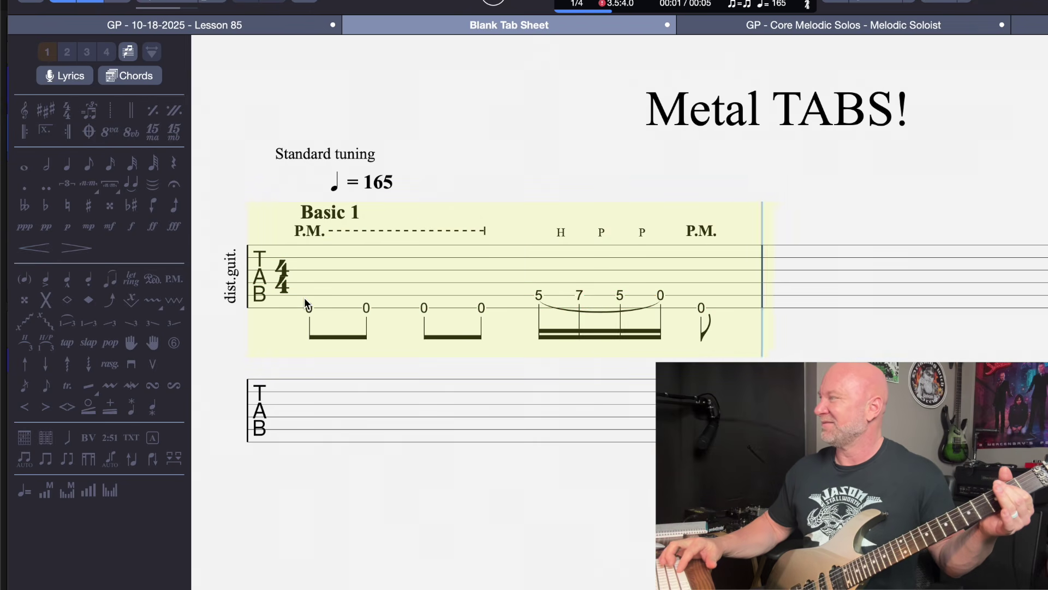
key(space)
Lengthen the last palm-muted open note in measure 1 to a quarter note and play the measure from its start.
click(702, 309)
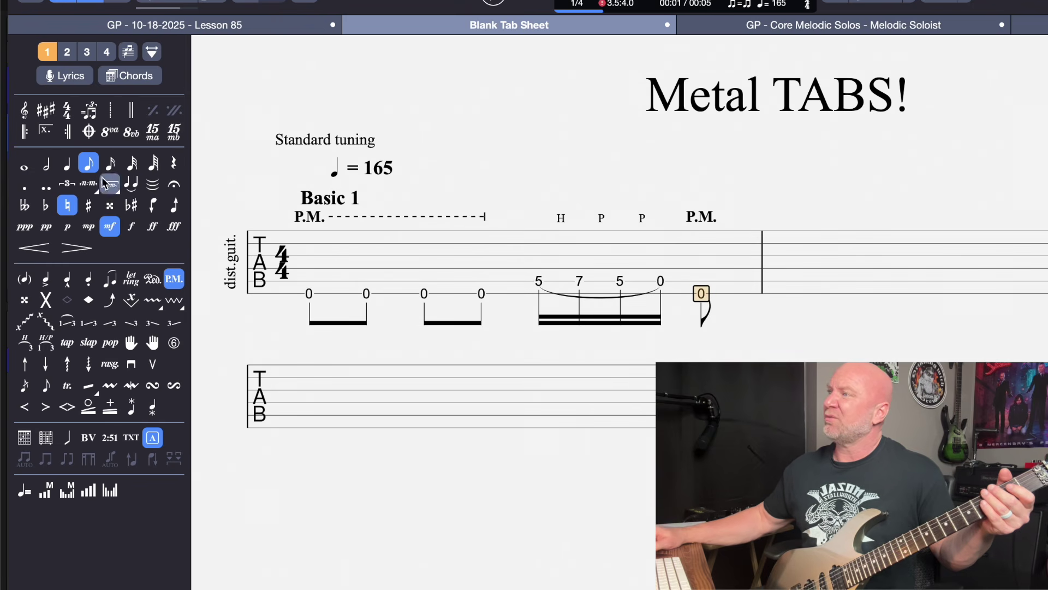
click(67, 163)
key(Right)
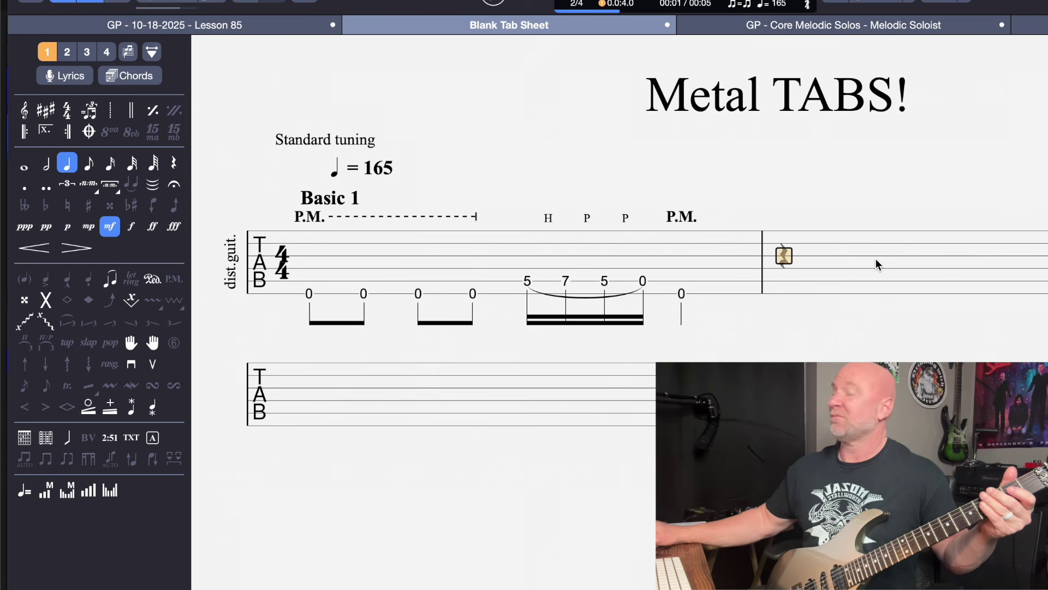
click(304, 273)
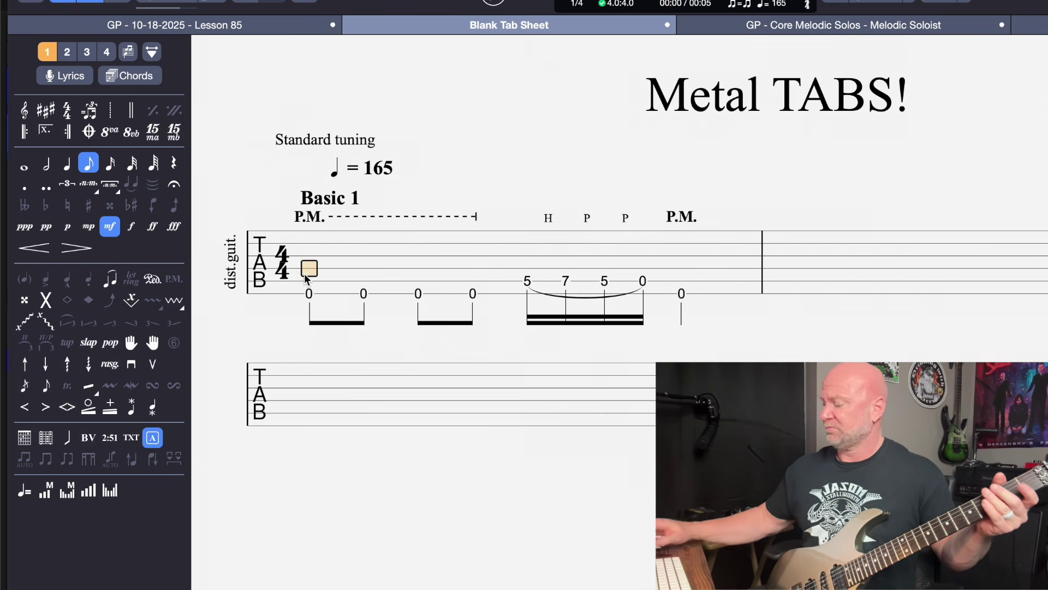
key(space)
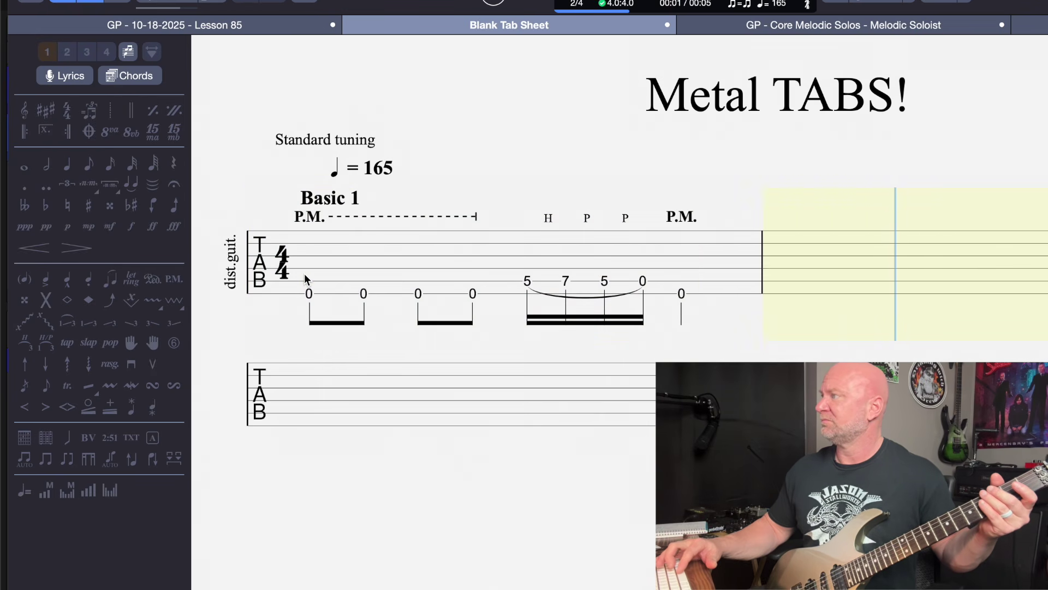
key(space)
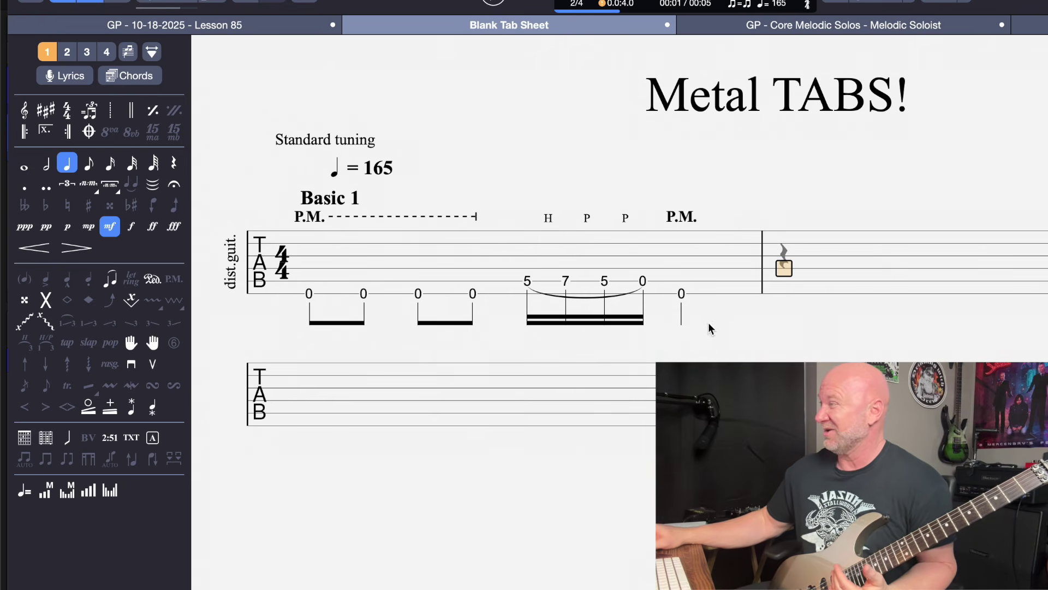
Set the last palm-muted open note in measure 1 to an eighth note and highlight the four eighth notes opening the measure.
click(680, 298)
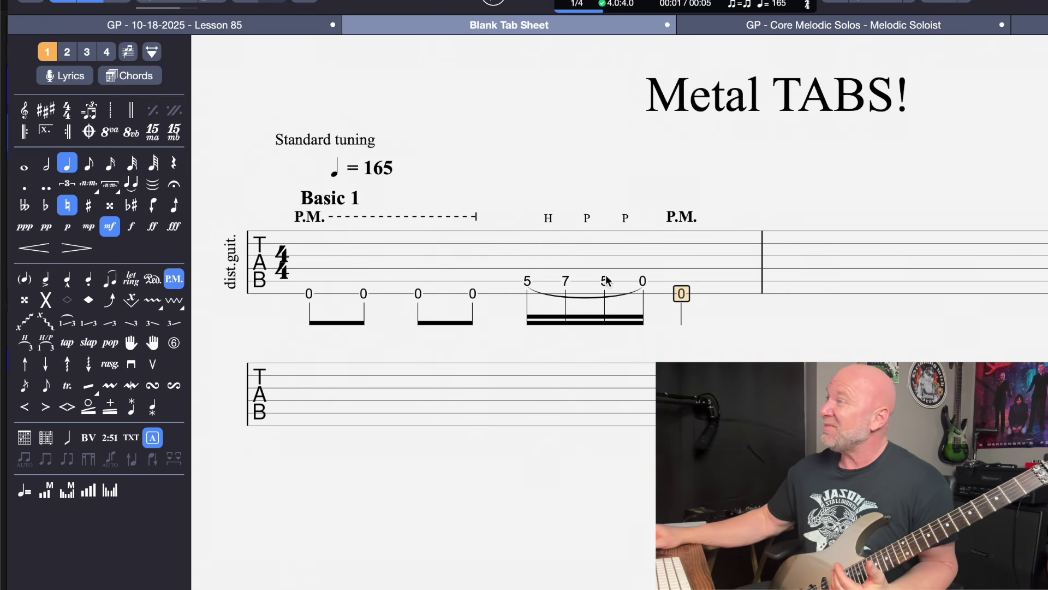
click(89, 163)
click(310, 298)
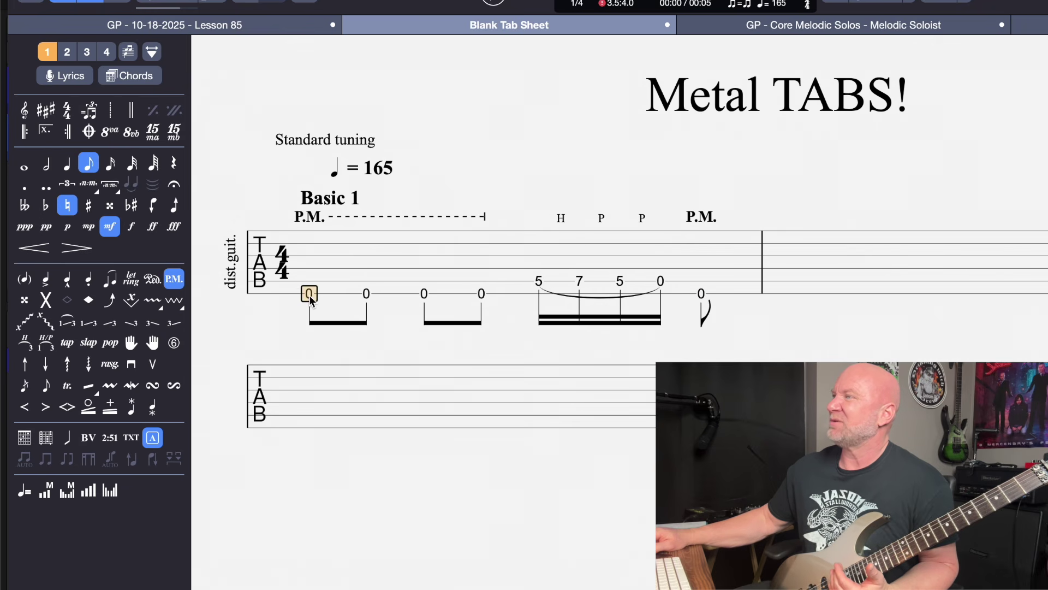
drag(291, 304, 491, 304)
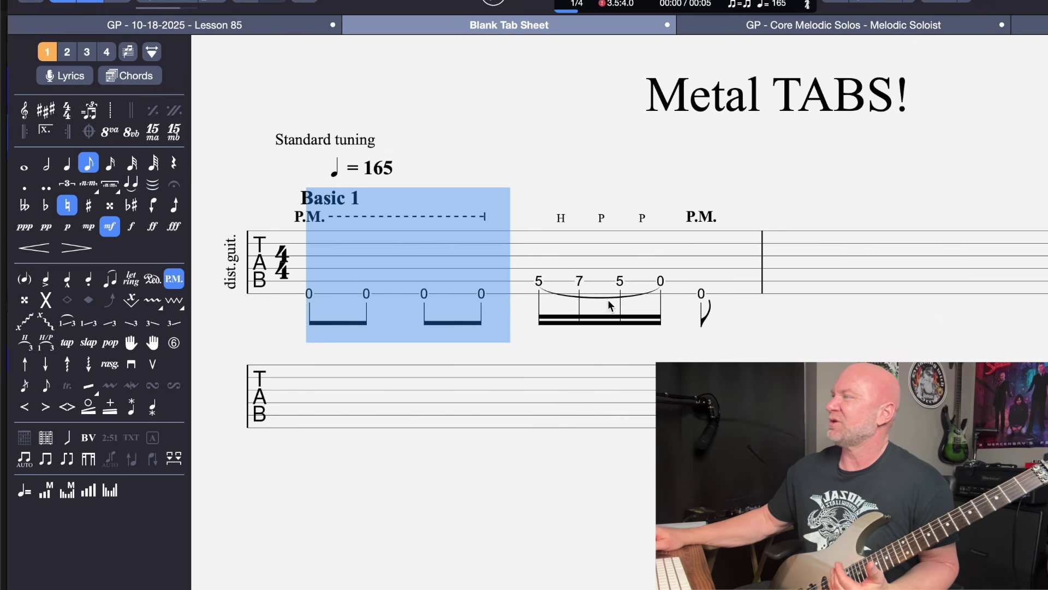
Add an unmuted eighth-note power chord at the end of measure 1, fret 0 on the lowest string and fret 2 on the string above.
click(703, 298)
key(Right)
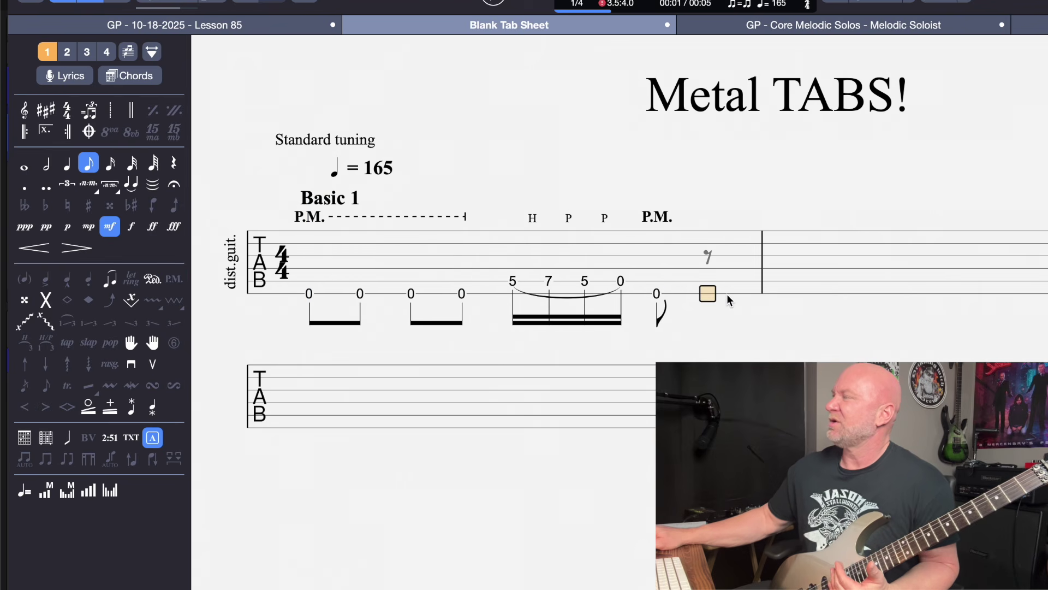
text(0)
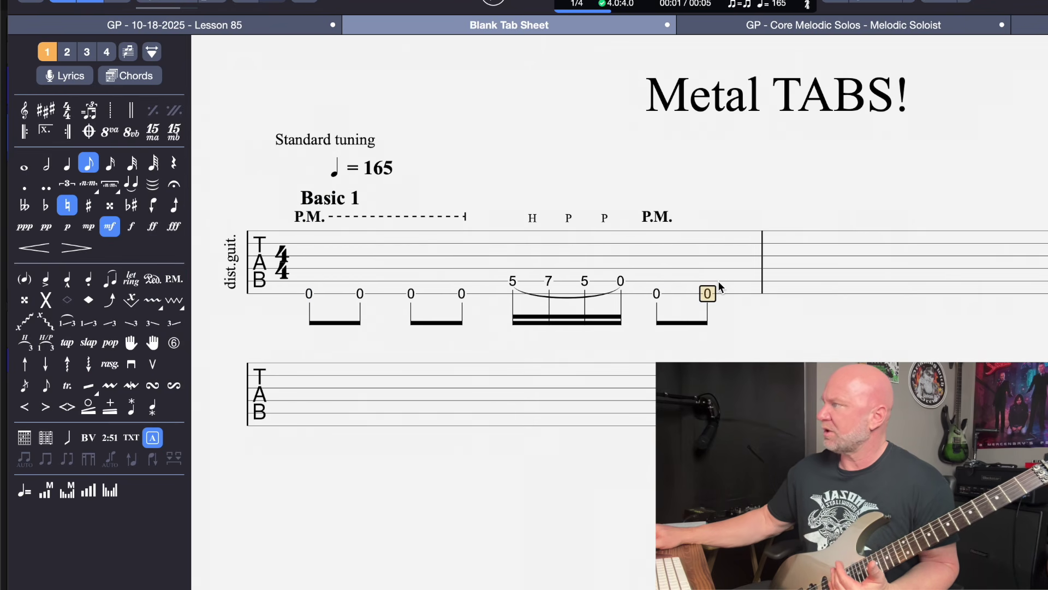
key(Up)
text(2)
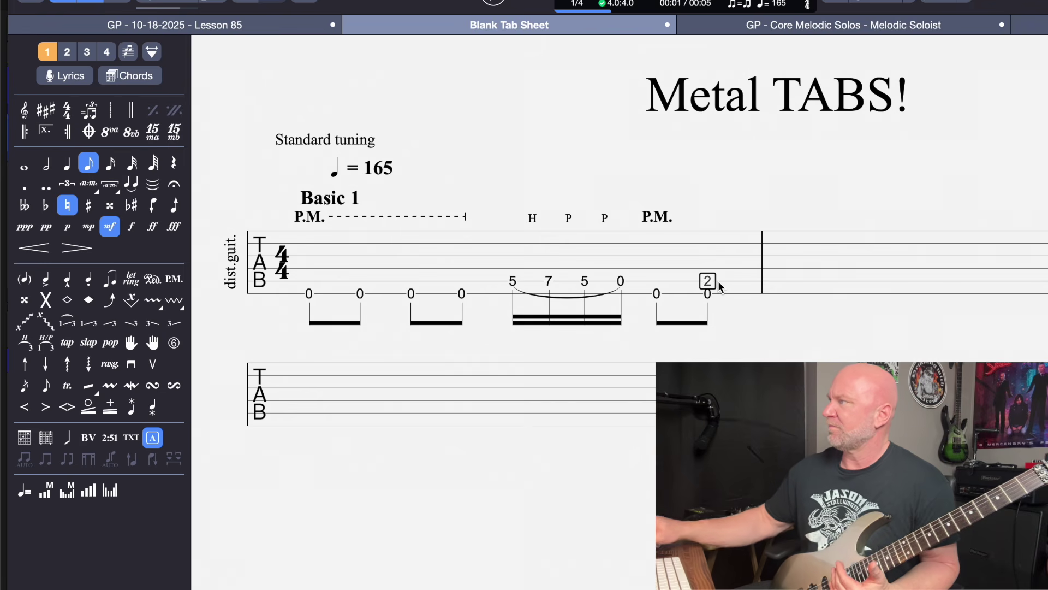
Highlight the palm-muted open note and the power chord ending measure 1, and play the measure from its start.
click(657, 292)
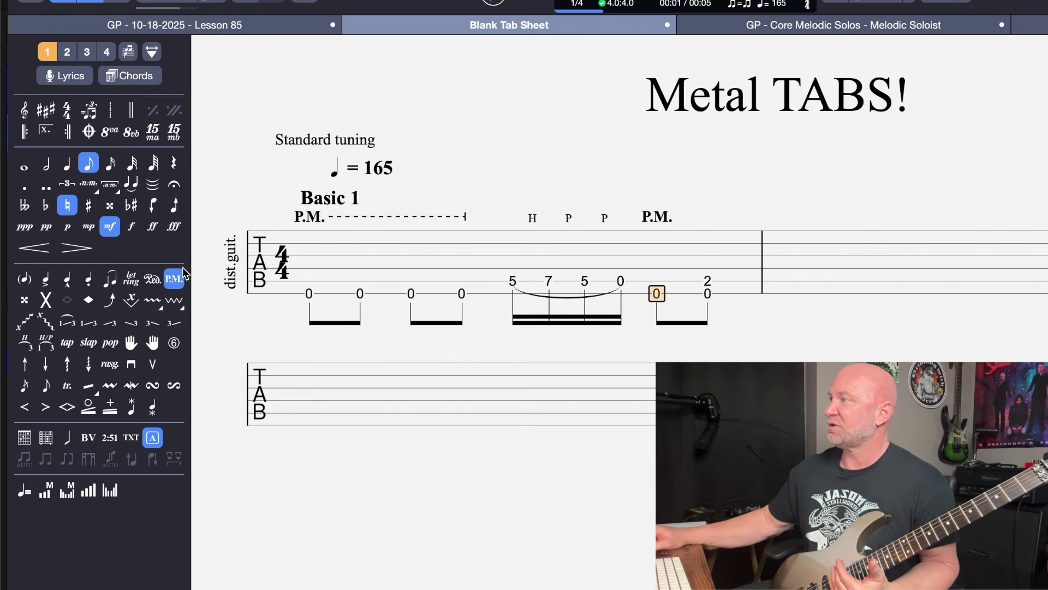
click(707, 293)
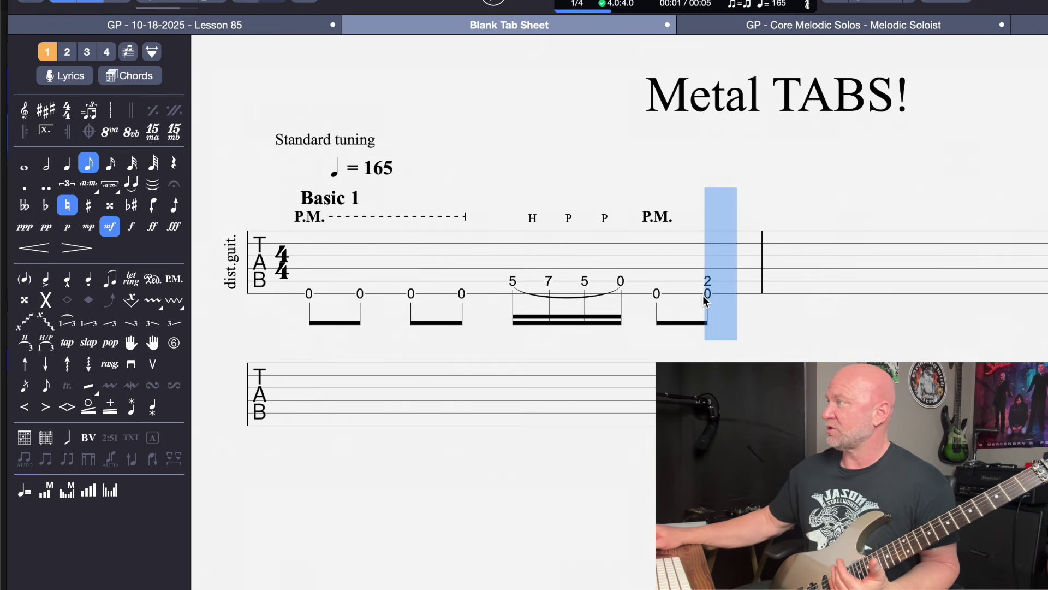
click(833, 281)
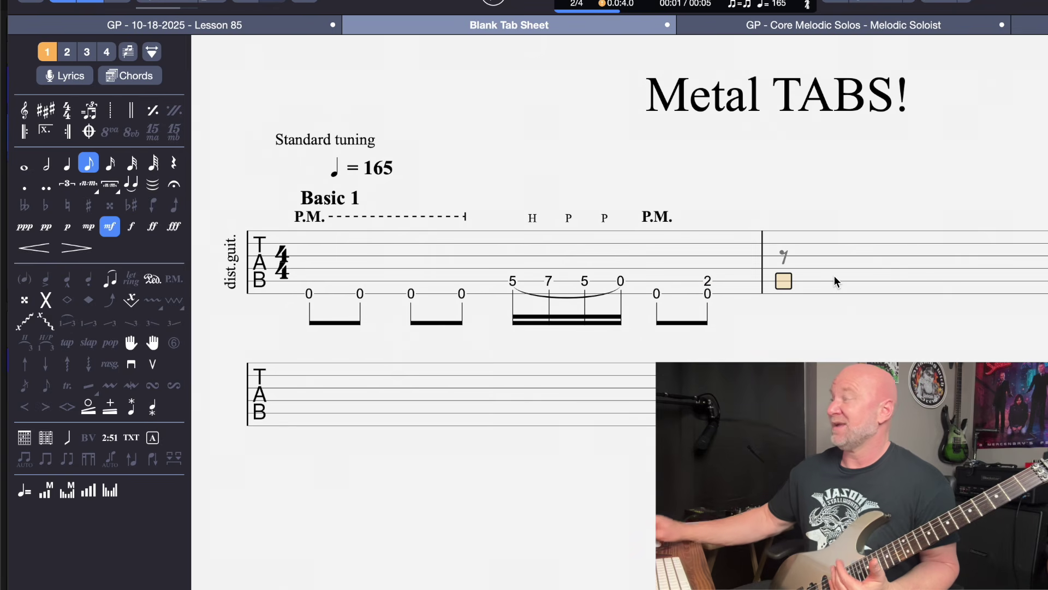
click(313, 270)
key(space)
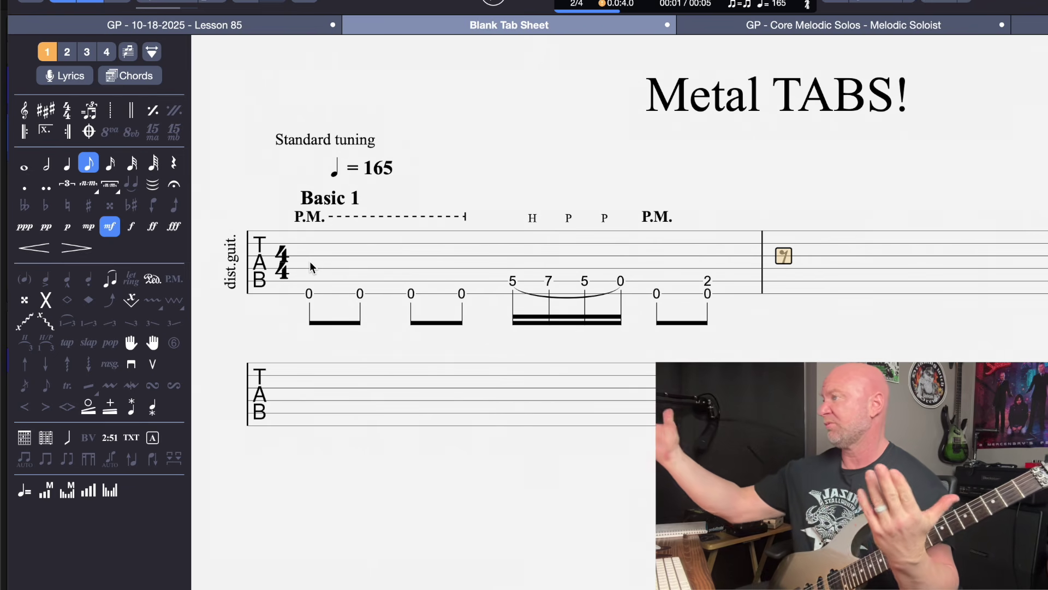
Copy the complete riff from measure 1 into measure 2 and play both measures from the start.
drag(306, 286, 712, 282)
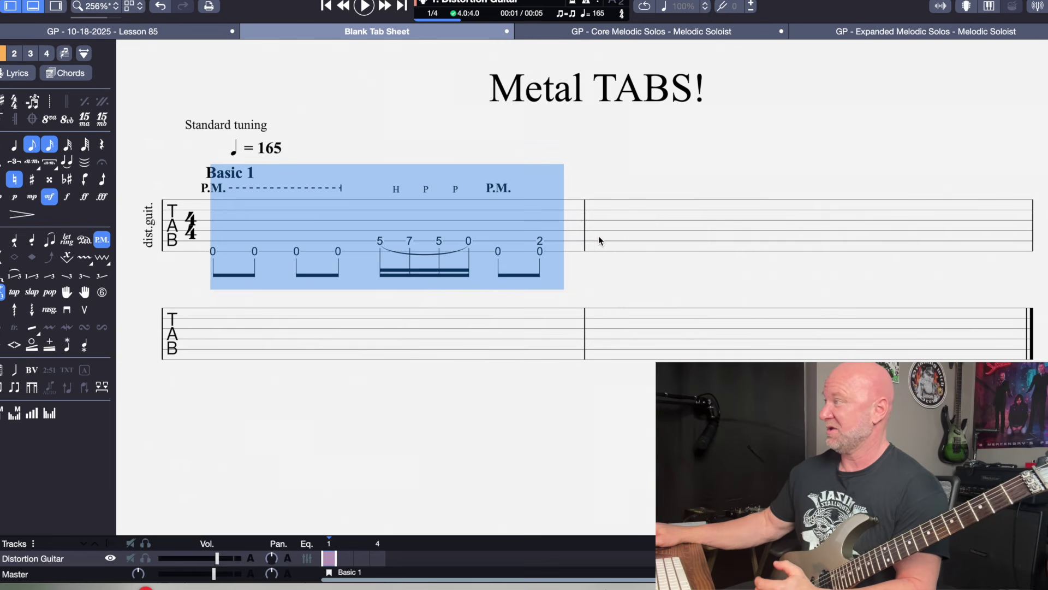
click(785, 281)
key(super+v)
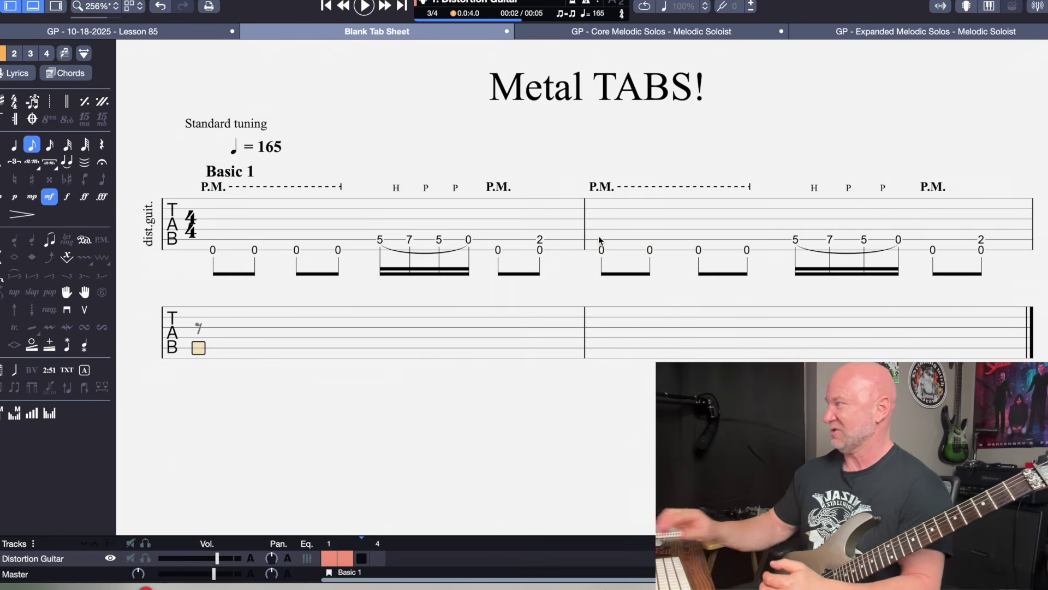
click(205, 224)
key(space)
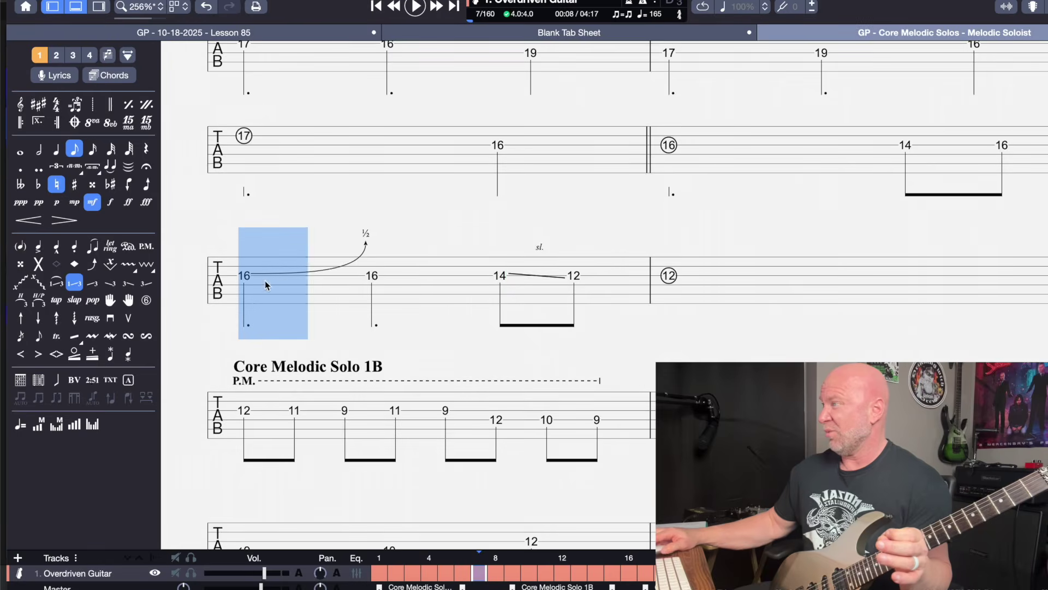
Highlight the bend and slide in measure 7 of the Core Melodic Solos tab, and play Core Melodic Solo 1A from measure 1.
drag(256, 281, 577, 283)
click(529, 306)
scroll(529, 306, up, 2)
scroll(528, 306, up, 3)
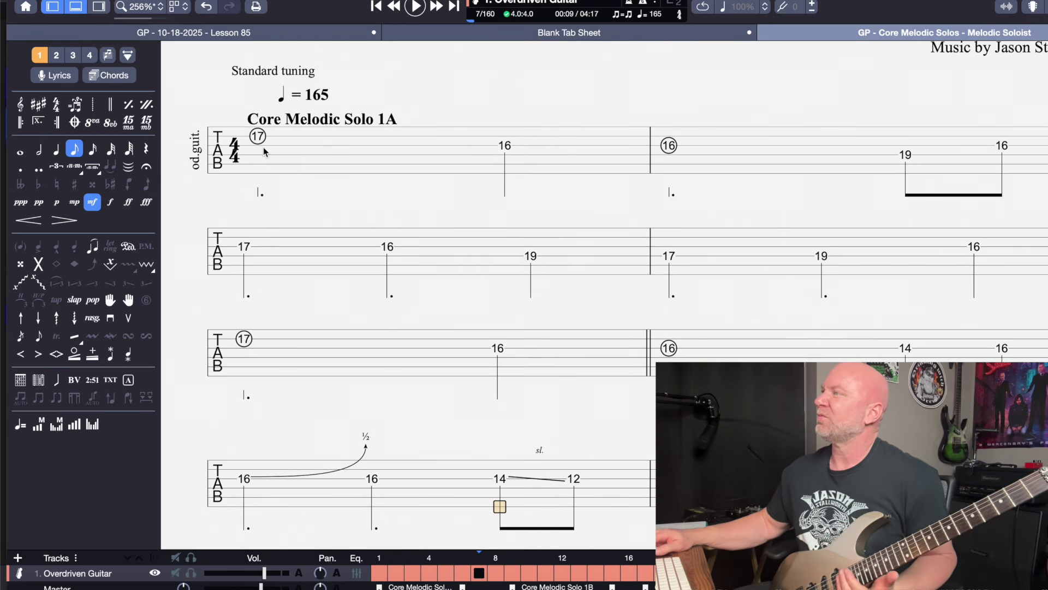
scroll(270, 164, up, 3)
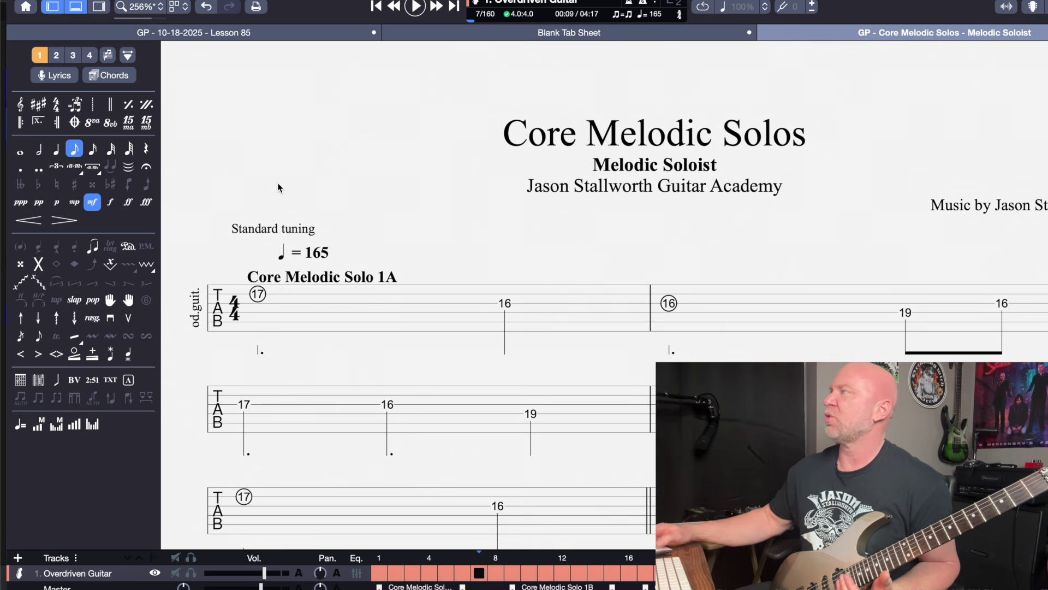
scroll(278, 184, down, 1)
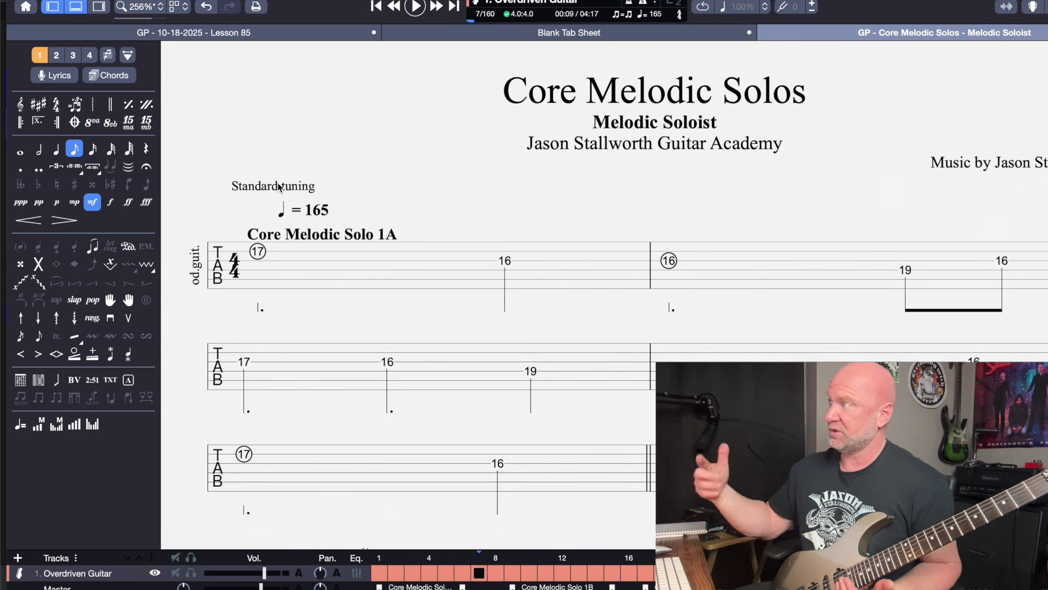
scroll(325, 210, down, 2)
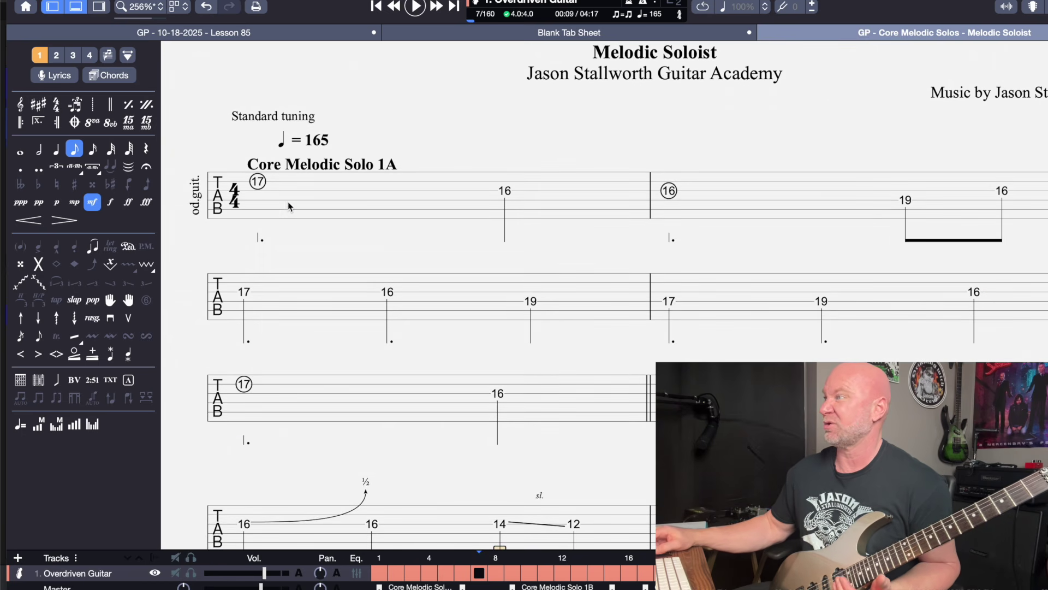
scroll(282, 212, down, 2)
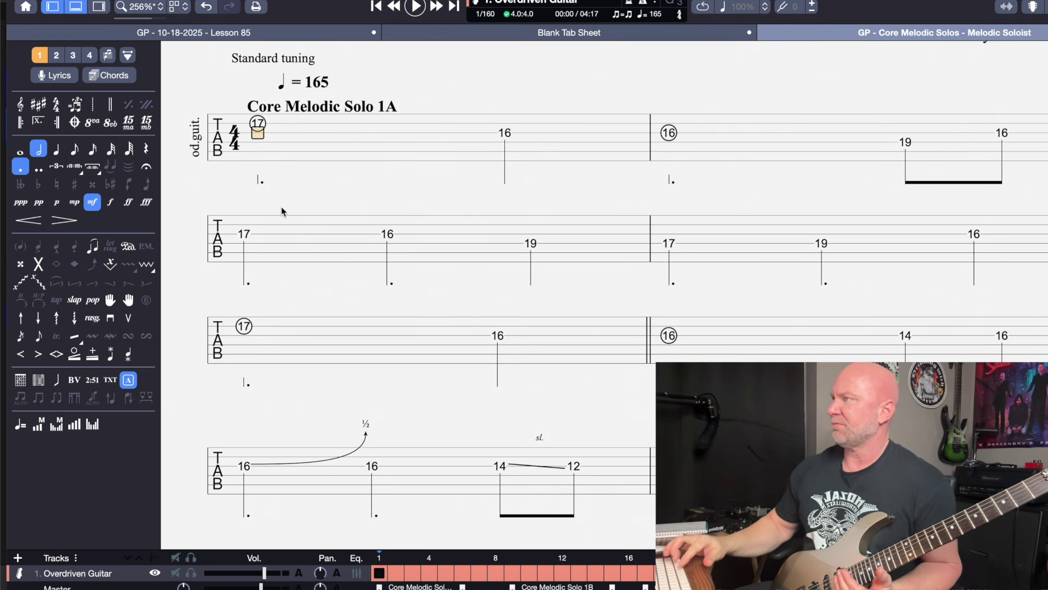
key(space)
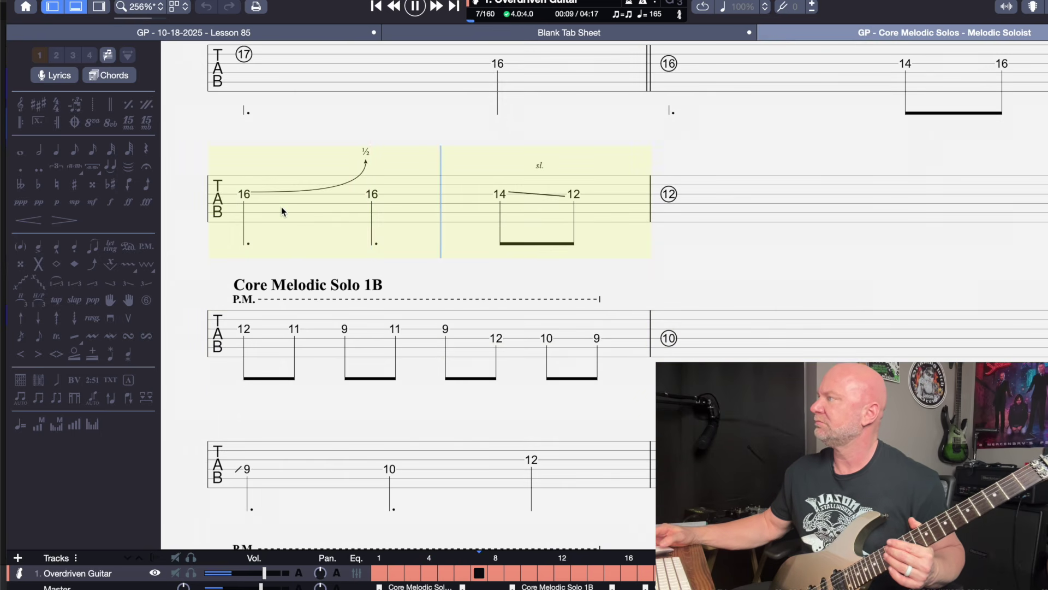
key(space)
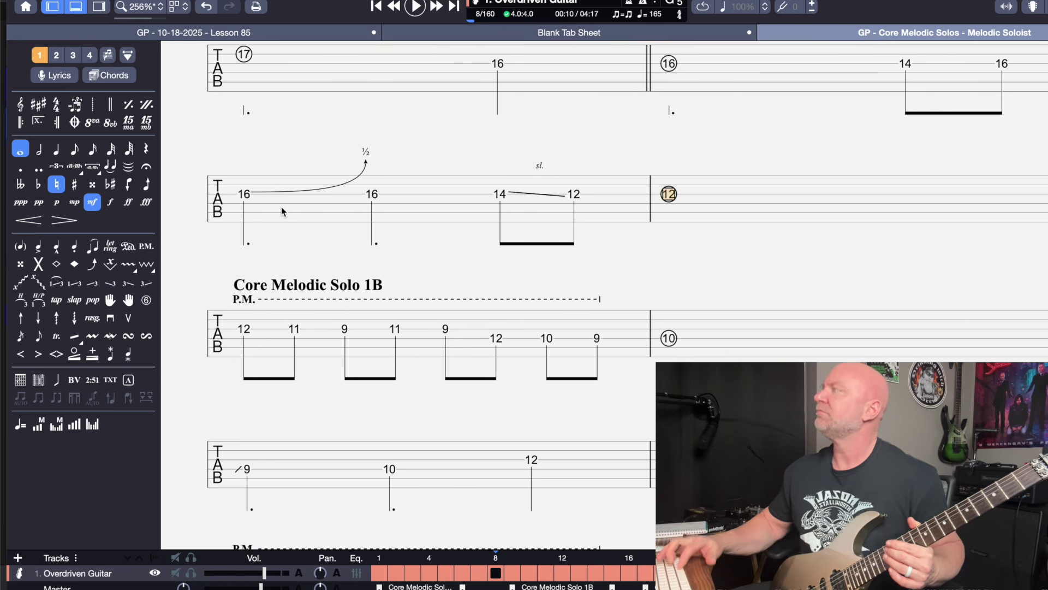
Play measure 7 of Core Melodic Solo 1A from the bent fret 16 note.
scroll(281, 207, up, 3)
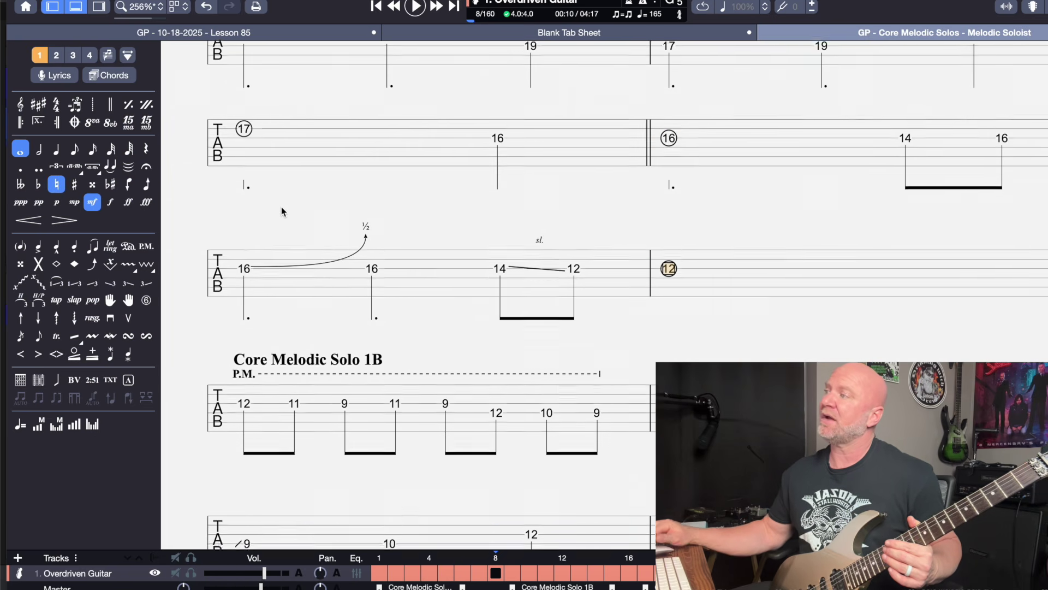
click(243, 293)
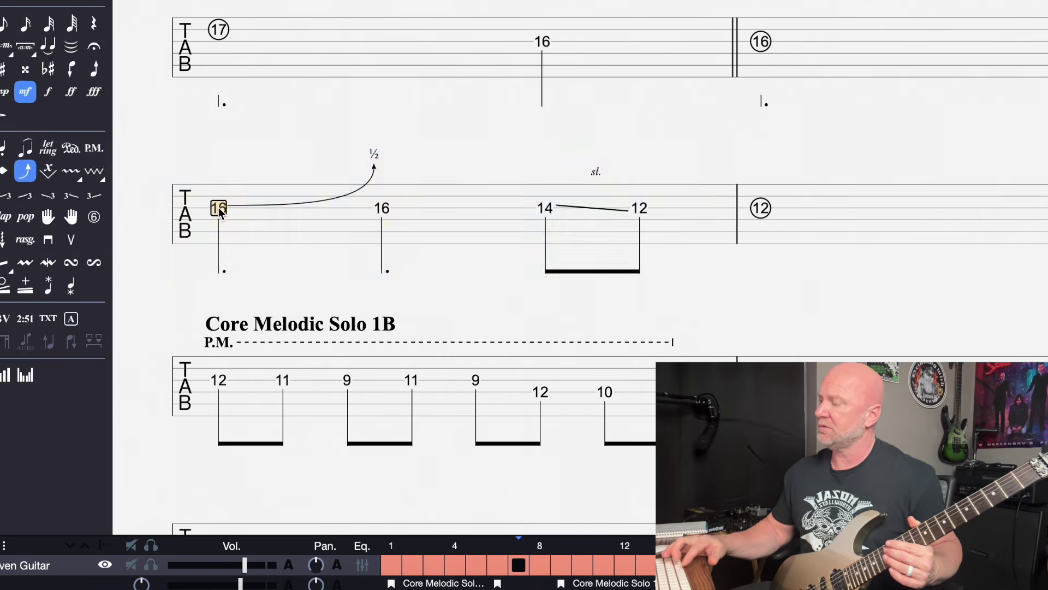
key(space)
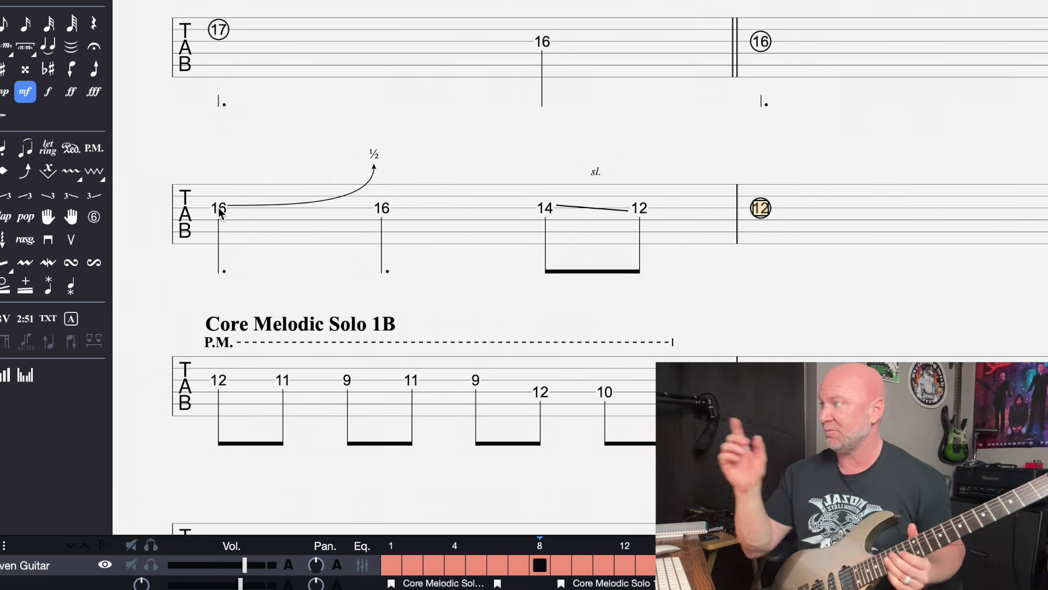
Remove the half-step bend from the first fret 16 note in measure 7 of Core Melodic Solo 1A and play it unbent.
click(220, 211)
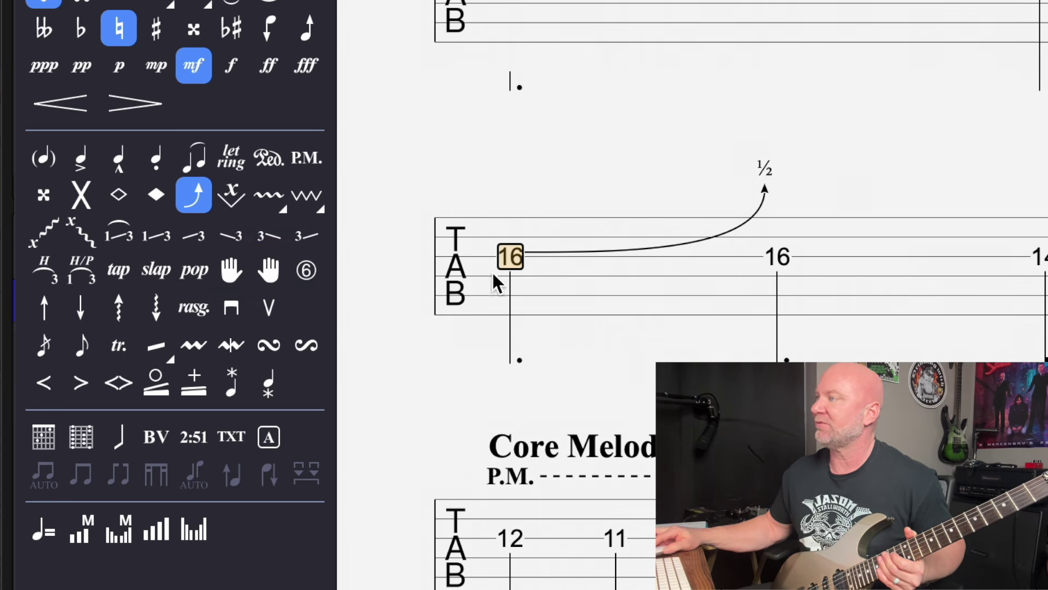
click(197, 202)
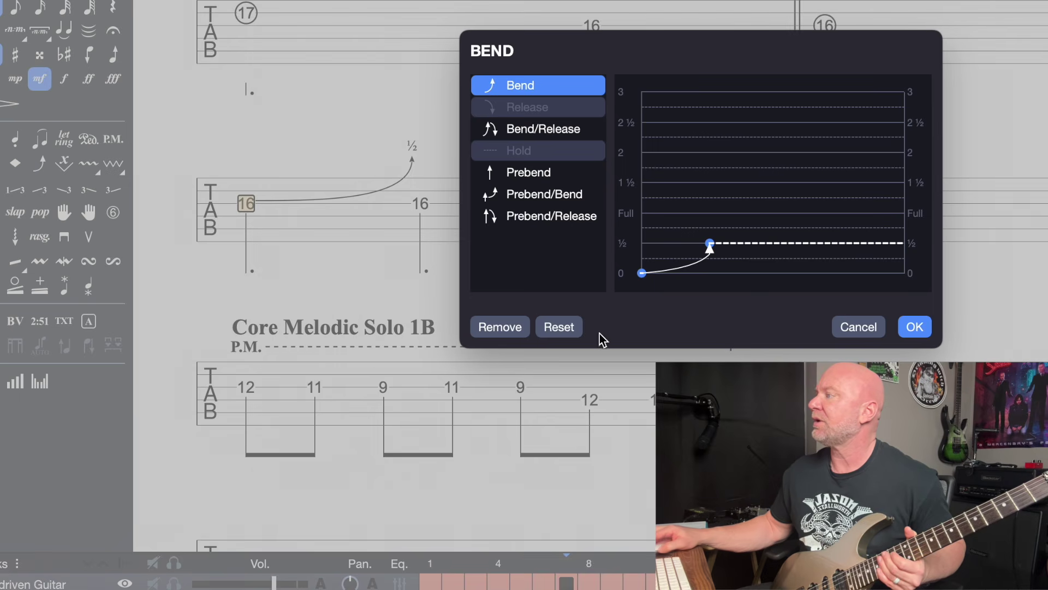
click(504, 328)
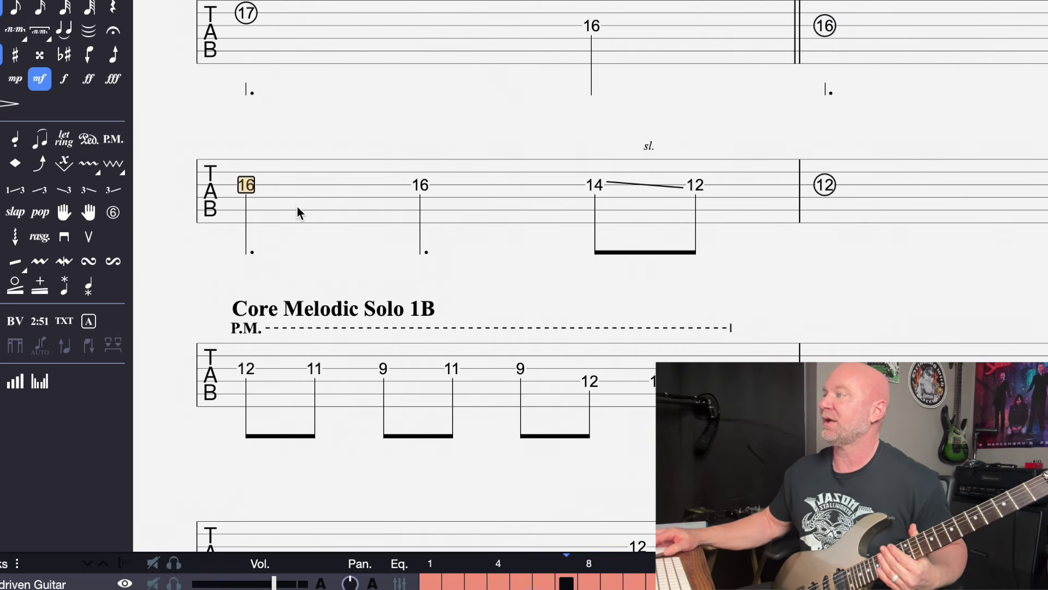
key(space)
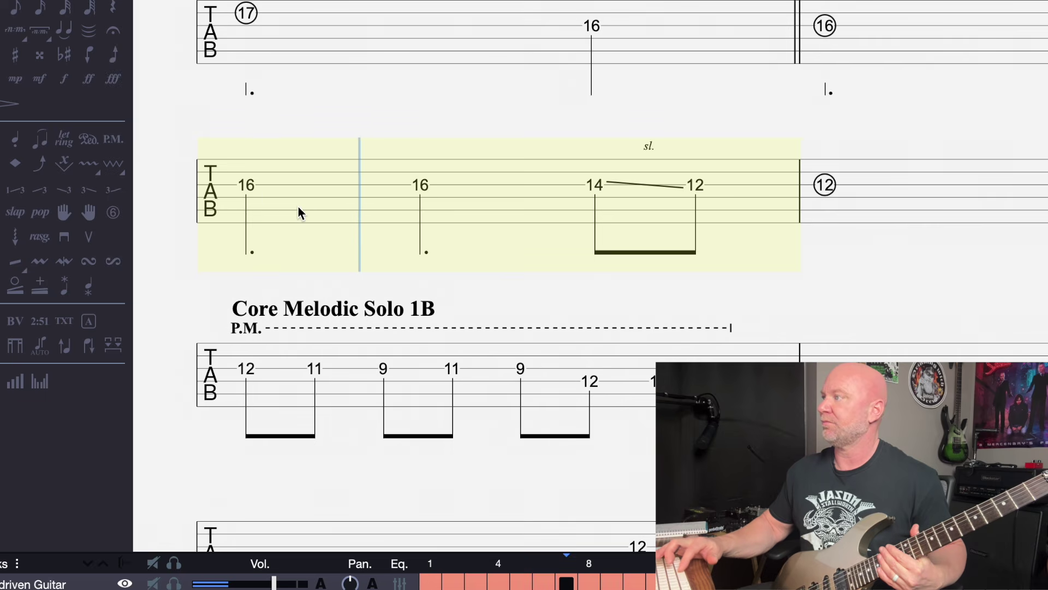
key(space)
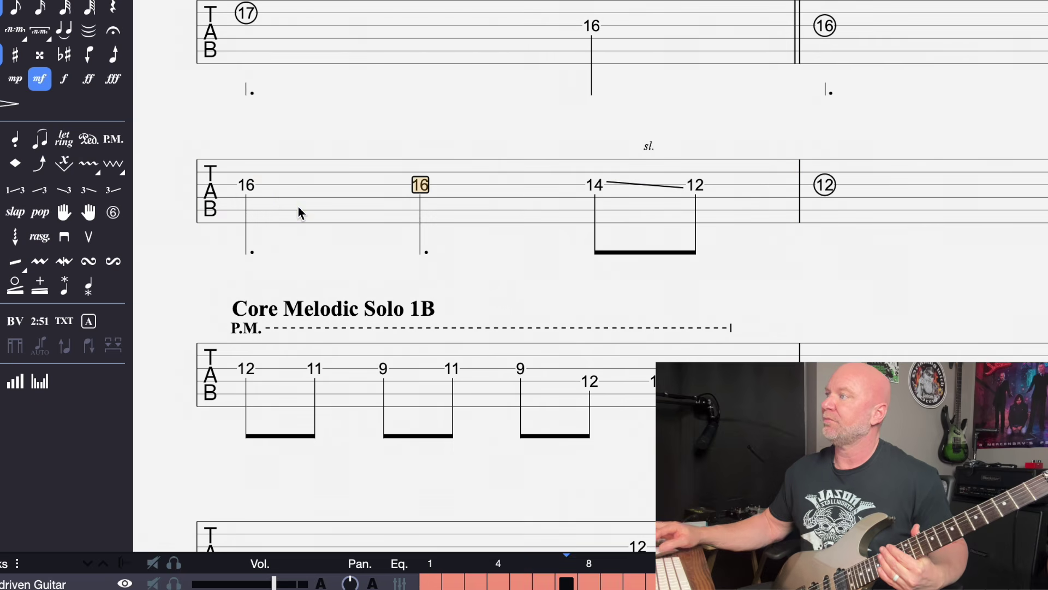
Add a bend to the first fret 16 note in measure 7 and set its height to ½.
click(249, 185)
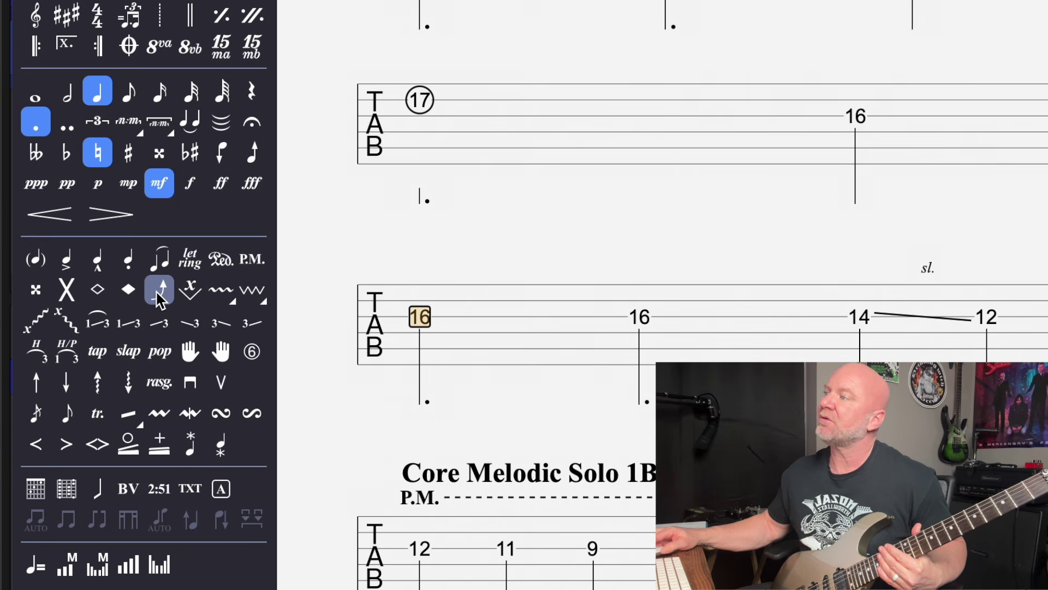
click(159, 299)
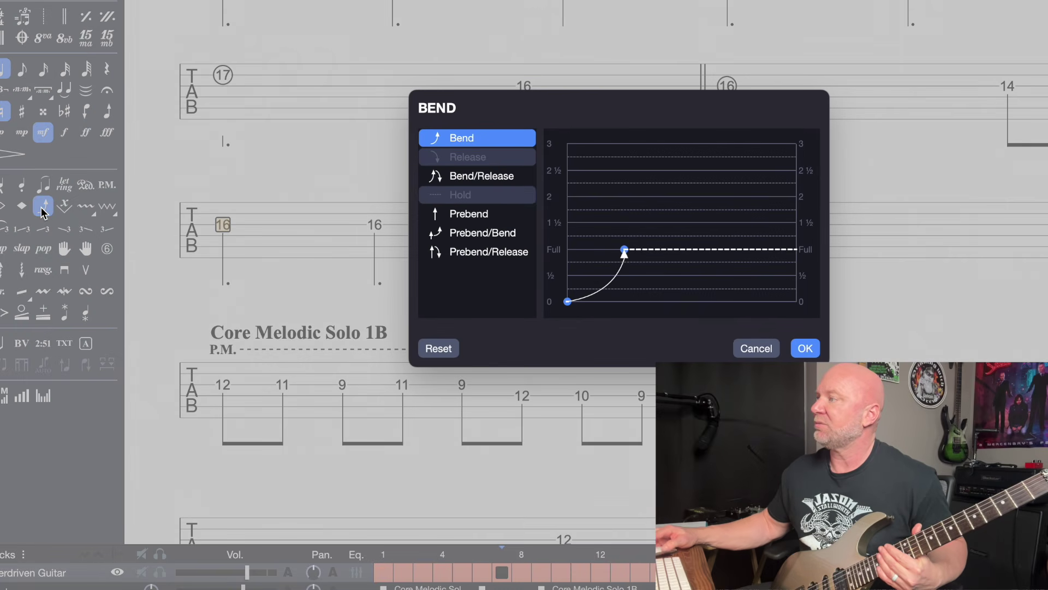
mouse_move(624, 252)
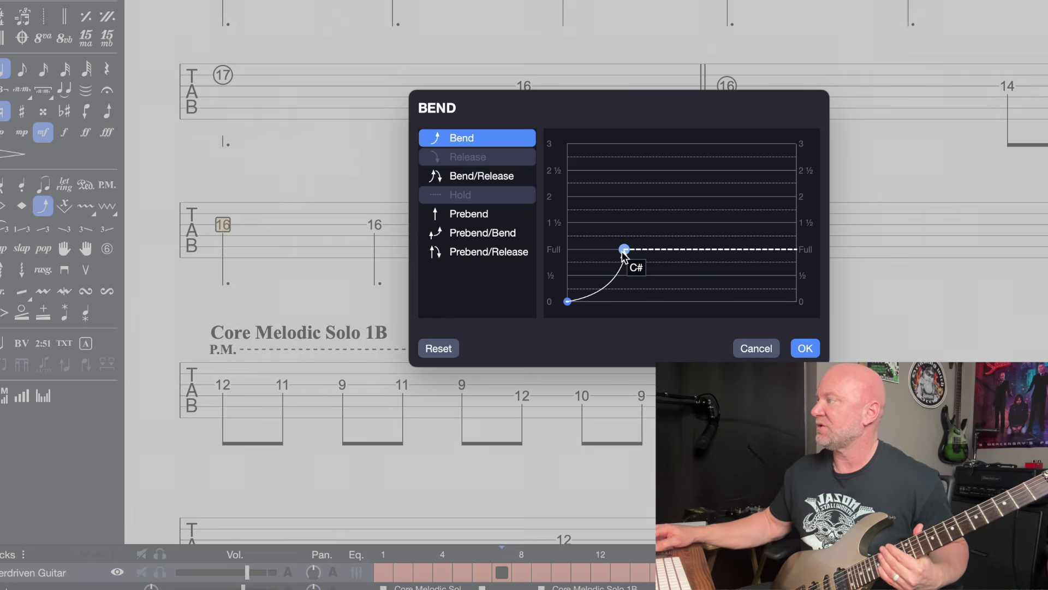
drag(624, 251, 637, 276)
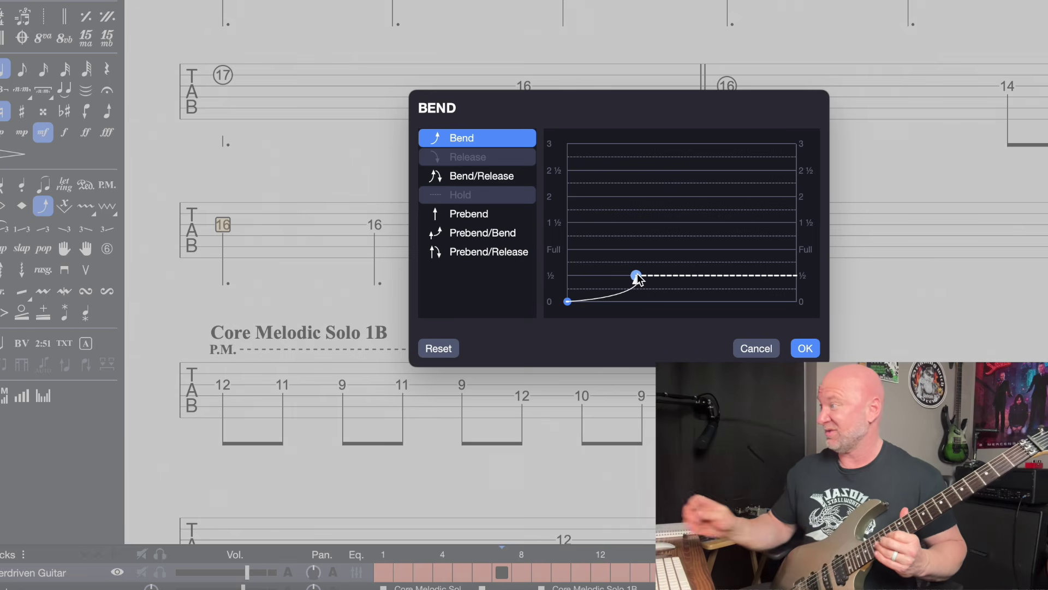
click(805, 348)
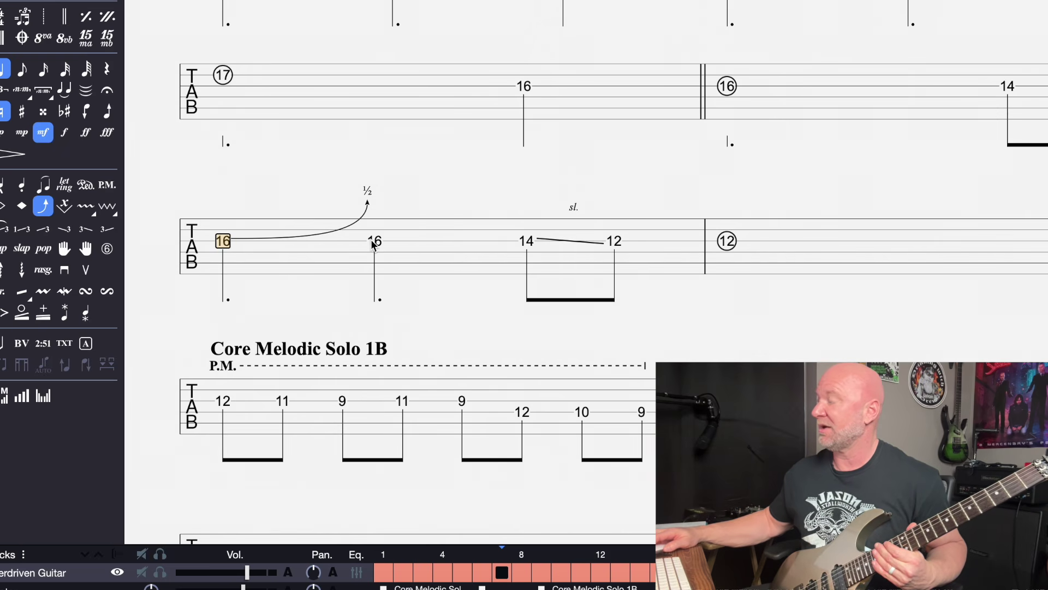
Examine the slide from fret 14 to fret 12 in measure 7, and return the cursor to the bent note.
click(526, 243)
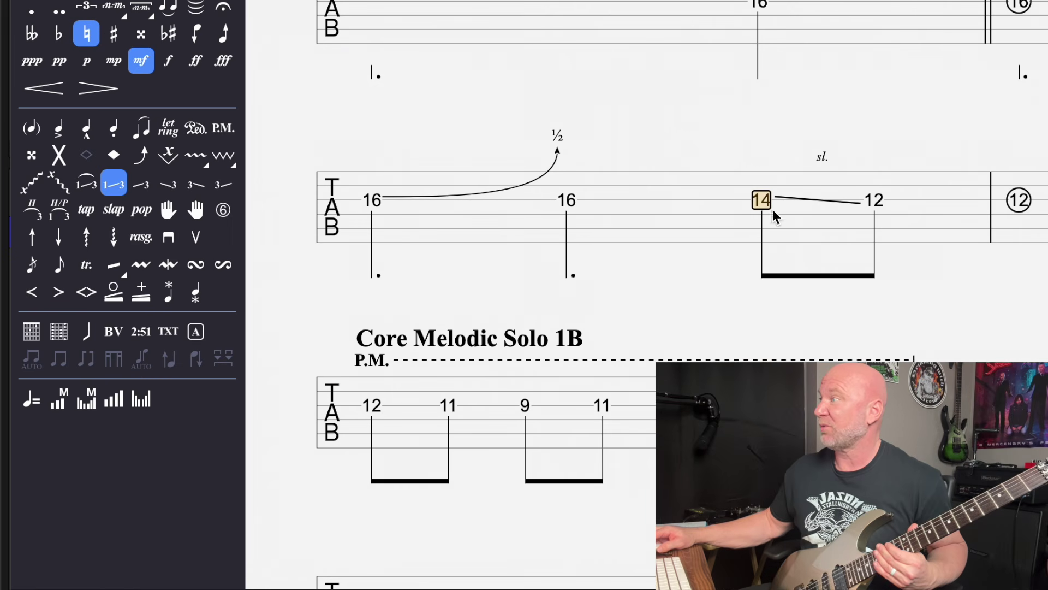
click(873, 200)
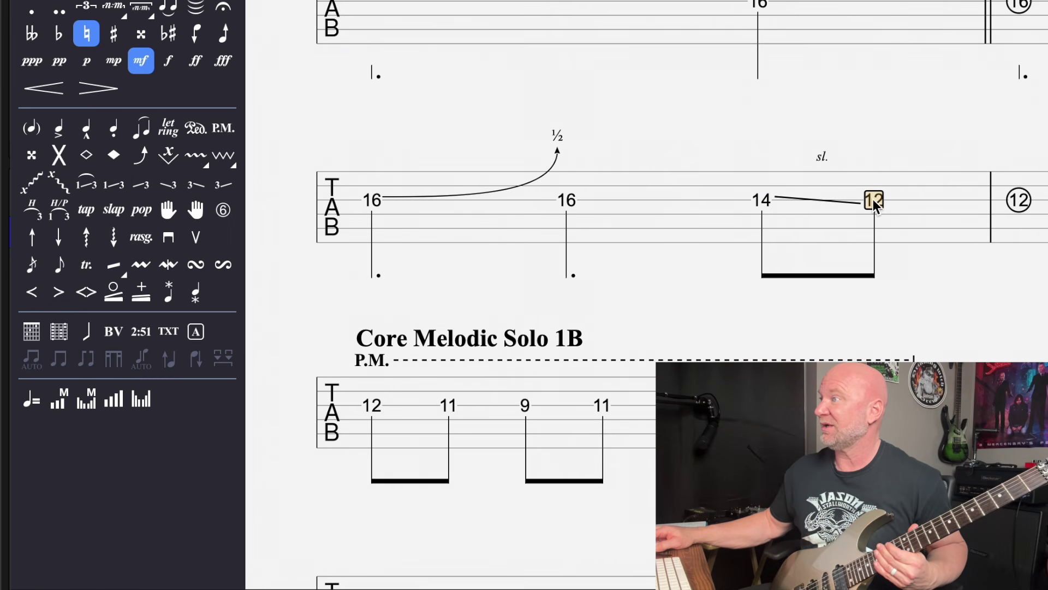
click(763, 201)
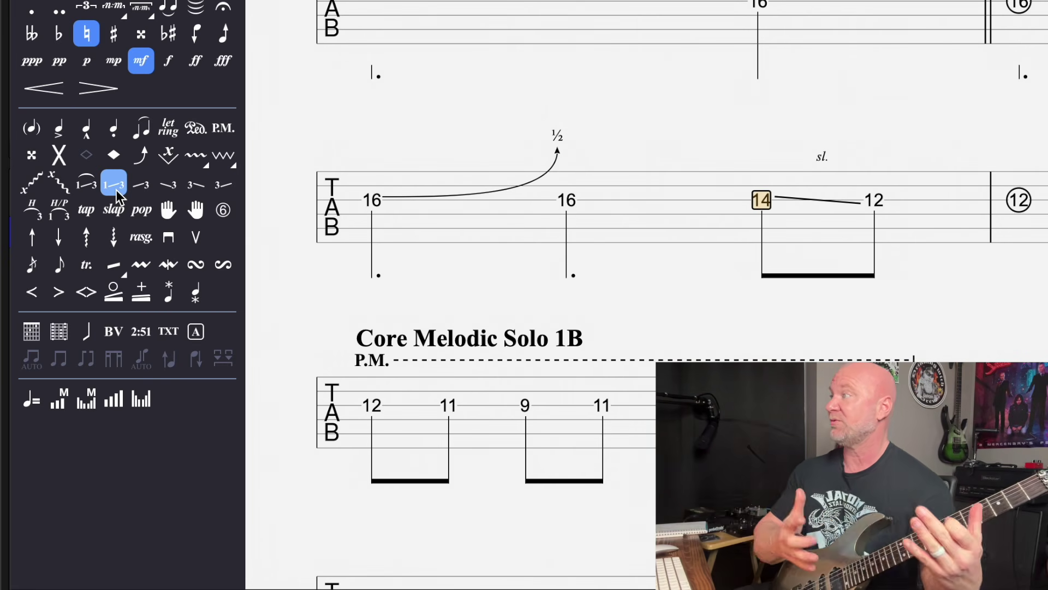
key(Left)
key(Left)
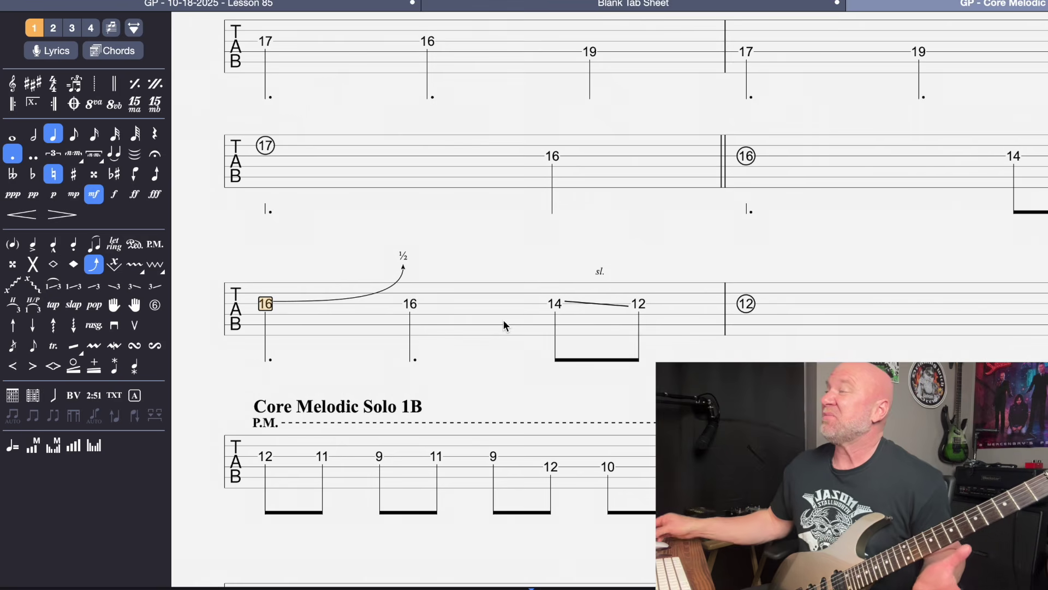
Examine the durations of the fret 17 and fret 16 notes in measure 1 of Core Melodic Solo 1A and highlight both notes.
scroll(504, 321, up, 5)
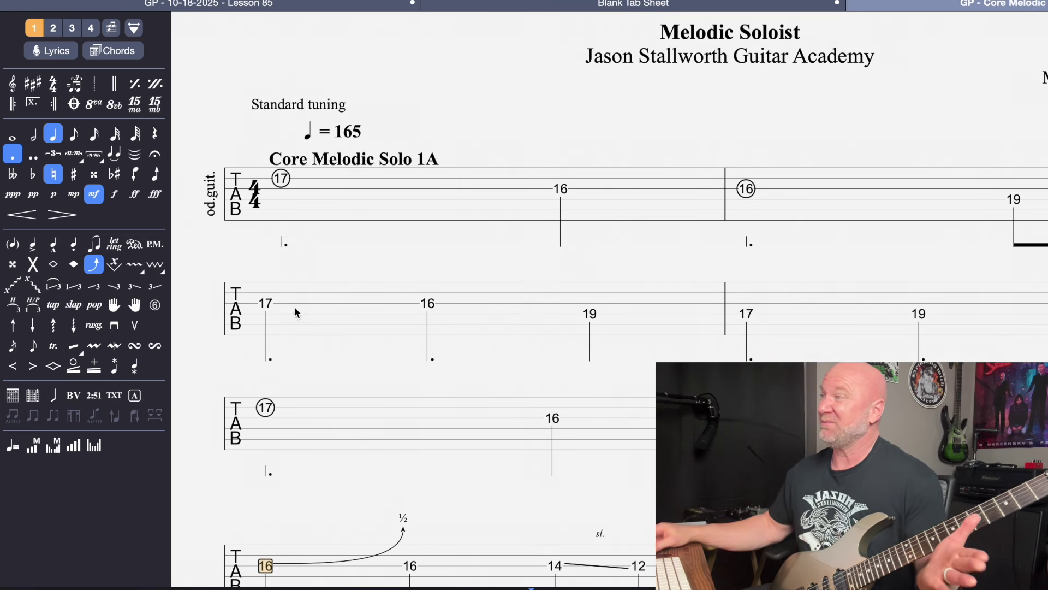
click(280, 181)
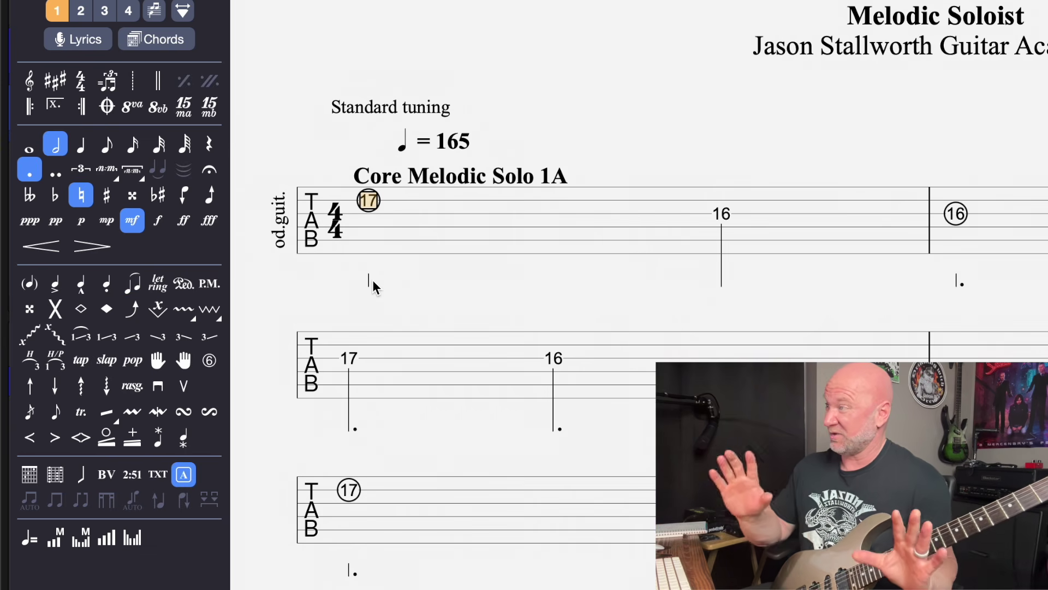
click(368, 202)
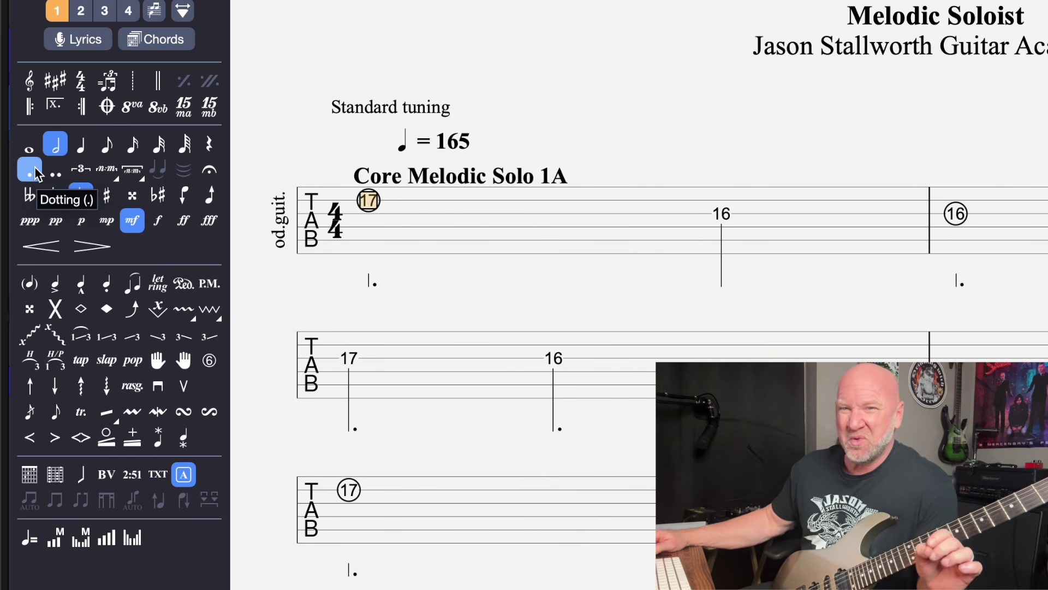
click(721, 218)
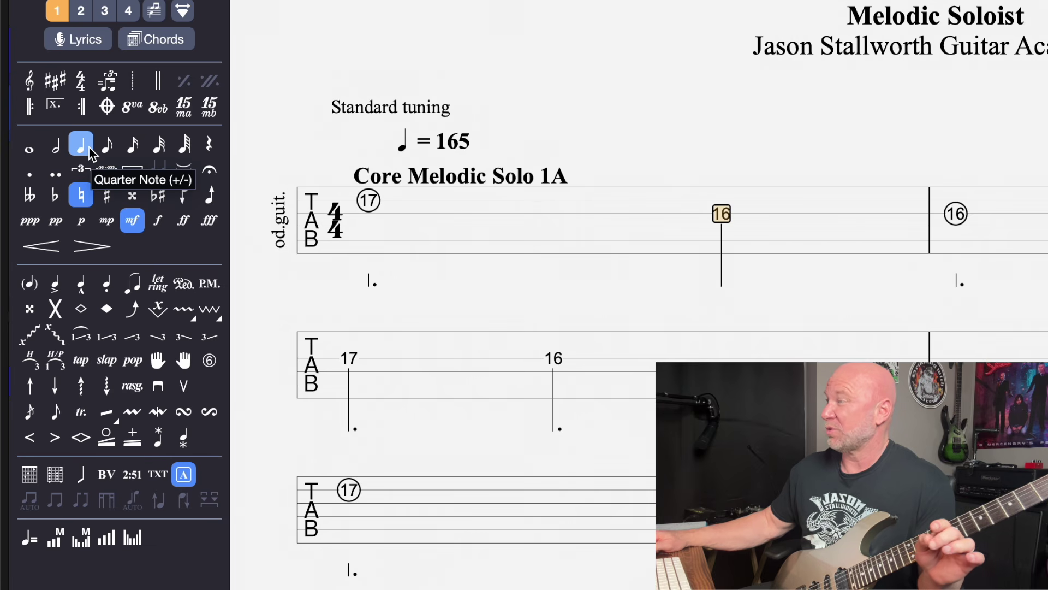
click(370, 202)
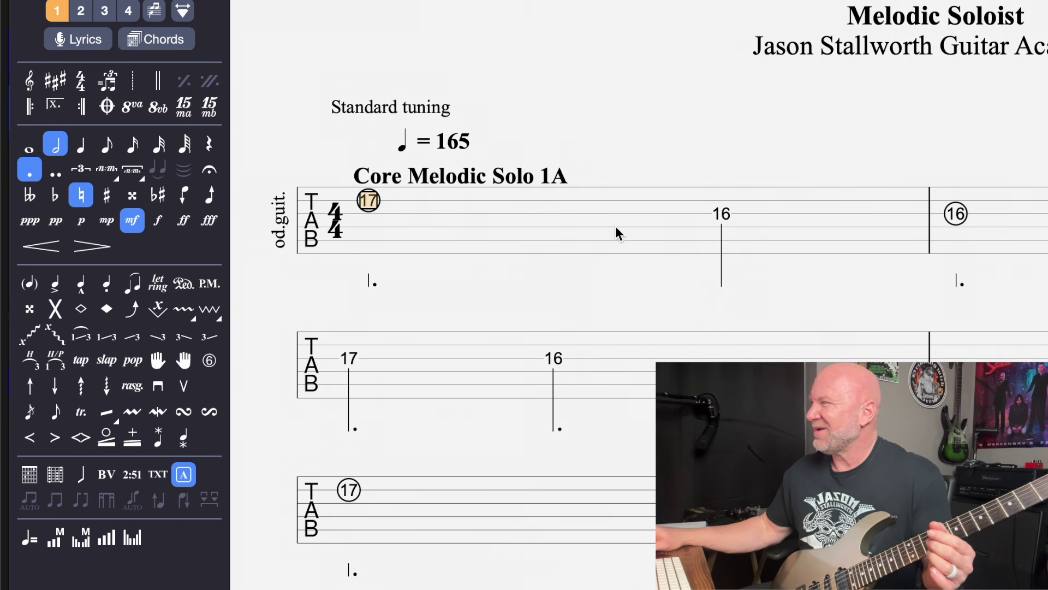
click(721, 214)
drag(369, 223, 813, 224)
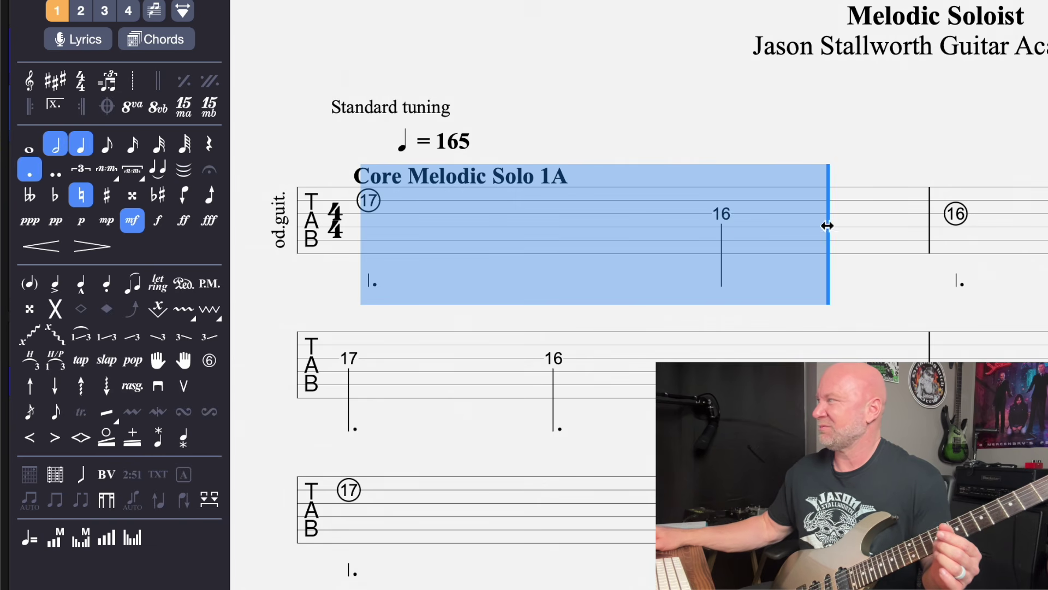
click(955, 219)
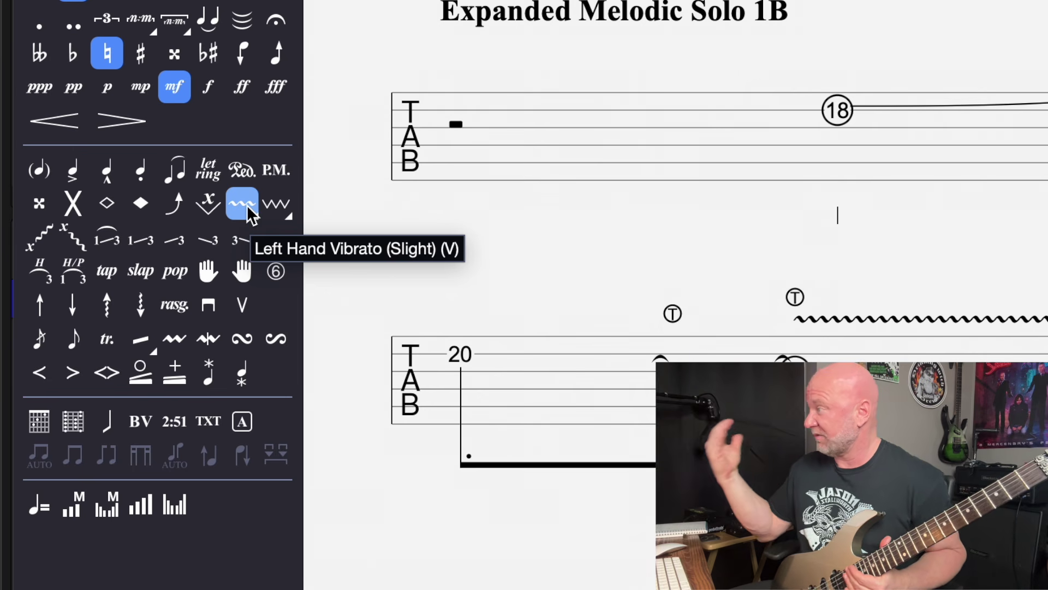
Play the start of Expanded Melodic Solo 1B twice, beginning from its opening half rest.
click(457, 129)
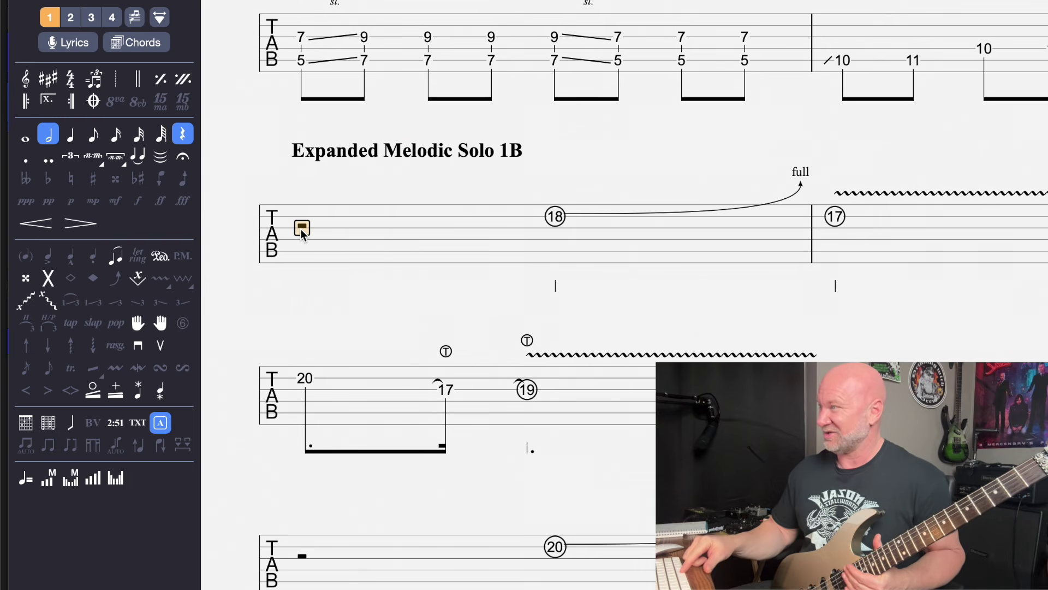
key(space)
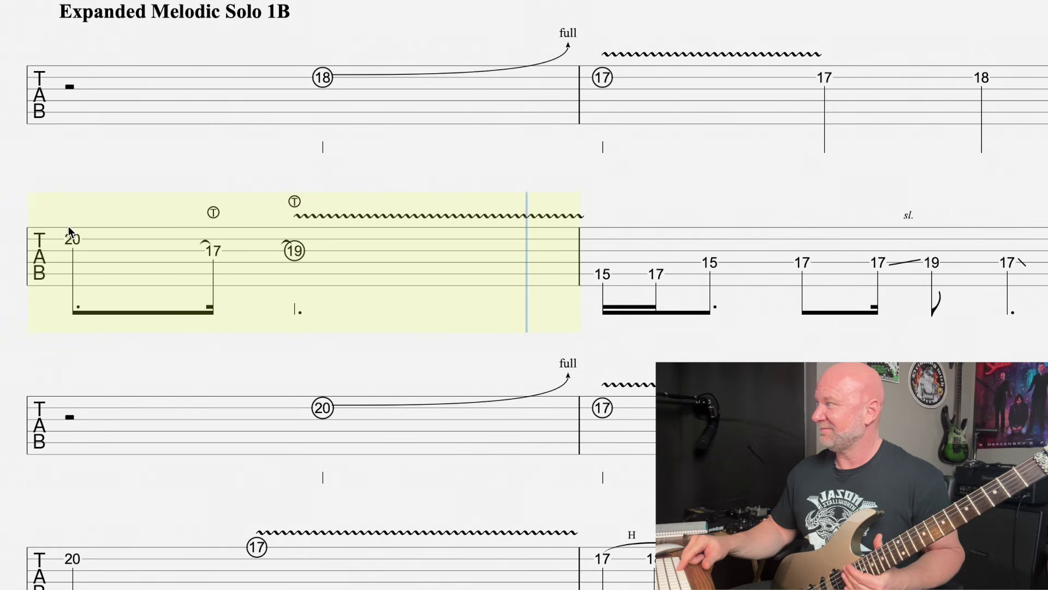
key(space)
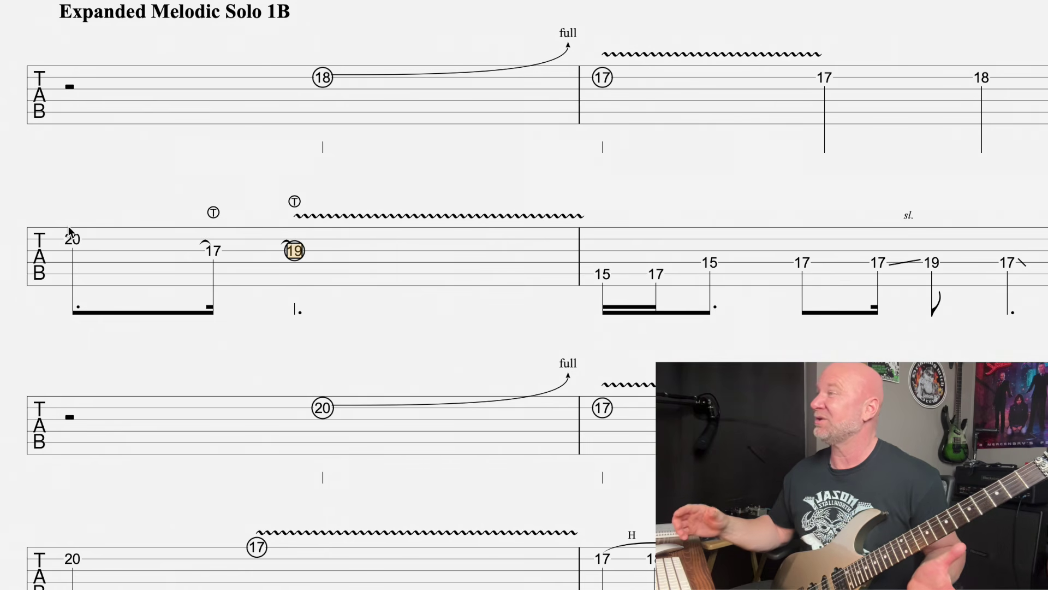
scroll(68, 225, up, 2)
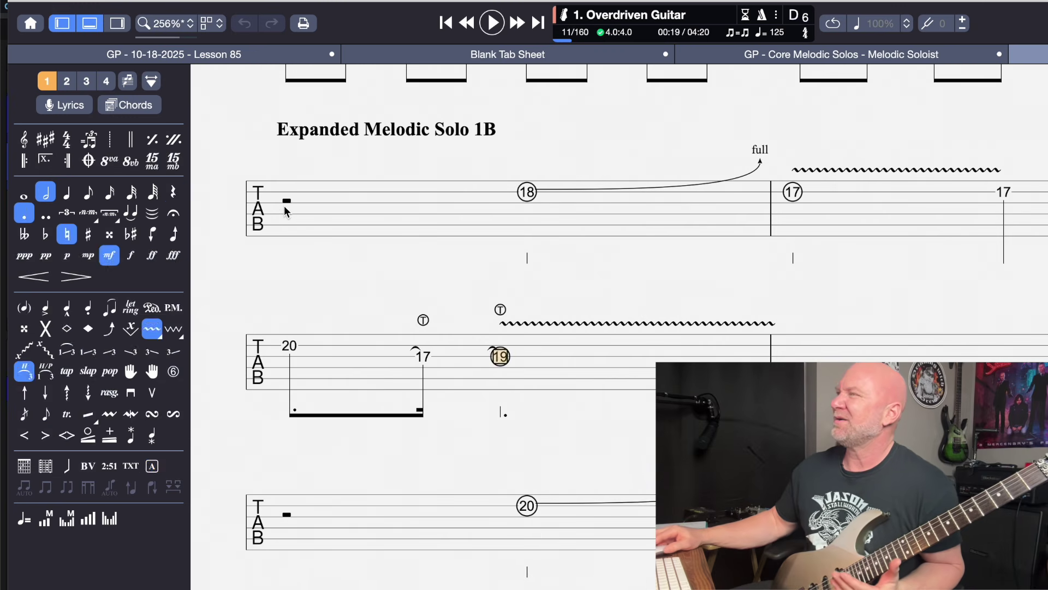
click(68, 142)
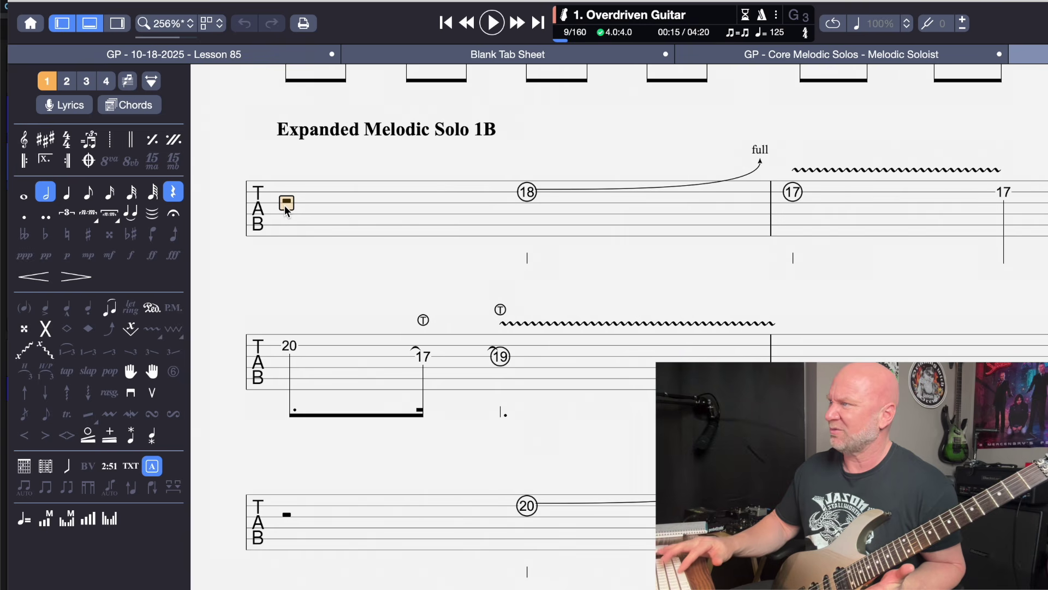
key(space)
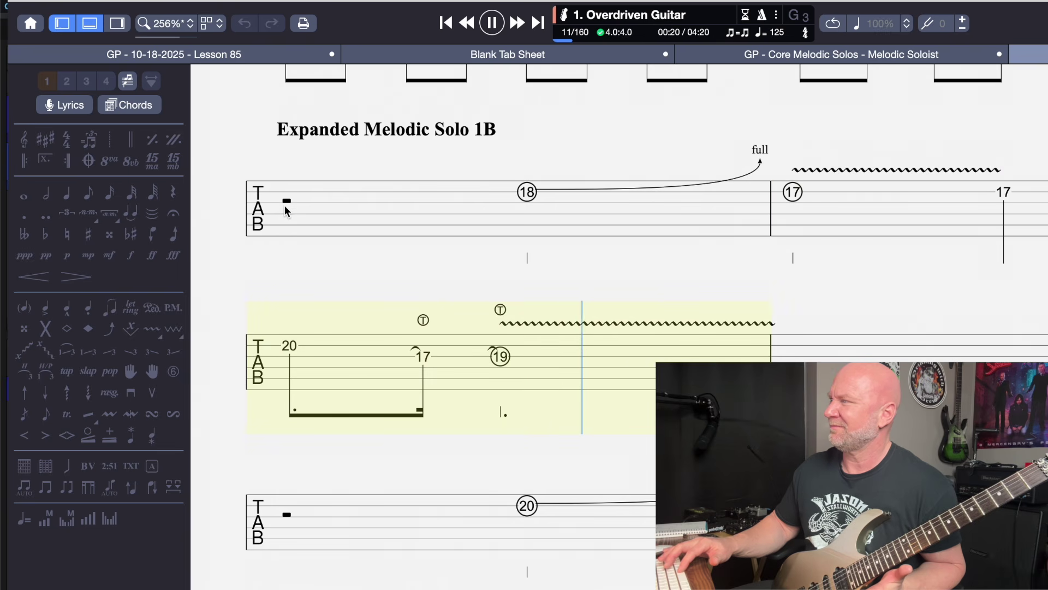
Point out the opening rest and the full bend on fret 18, and play from the fret 17 vibrato note.
click(284, 205)
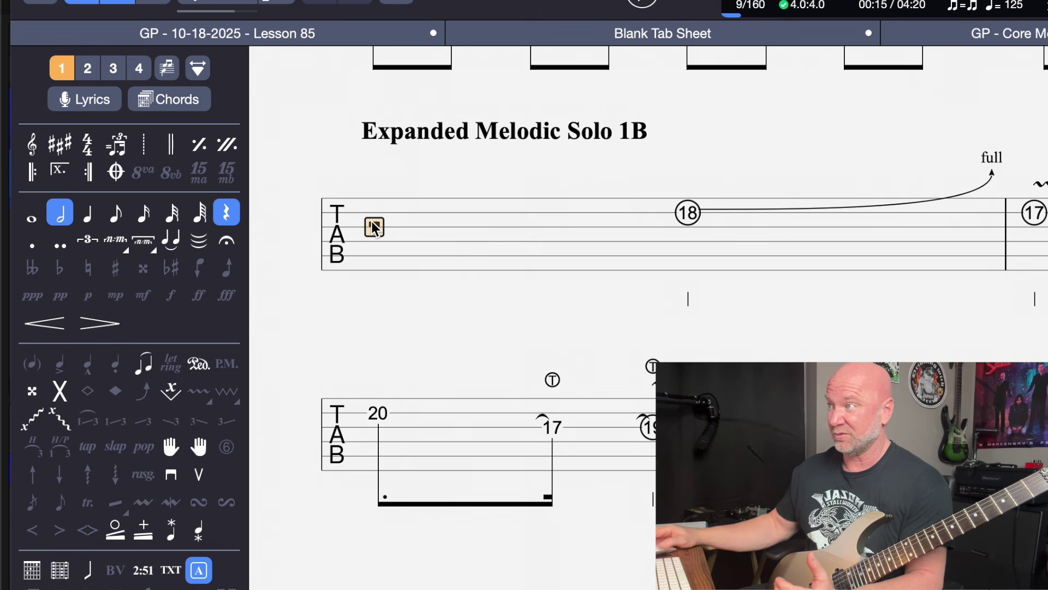
click(688, 229)
click(689, 219)
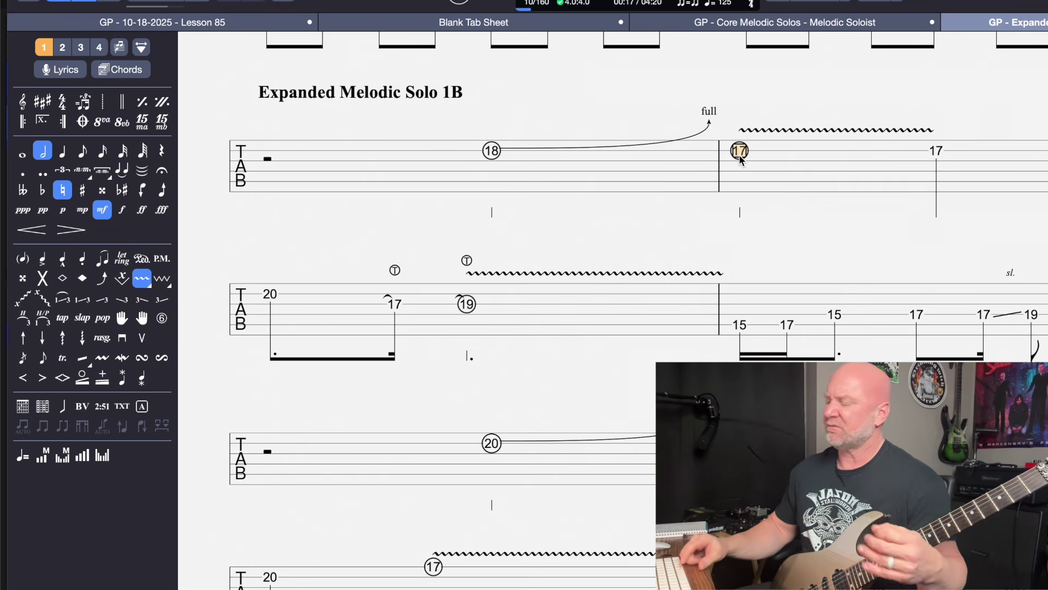
key(space)
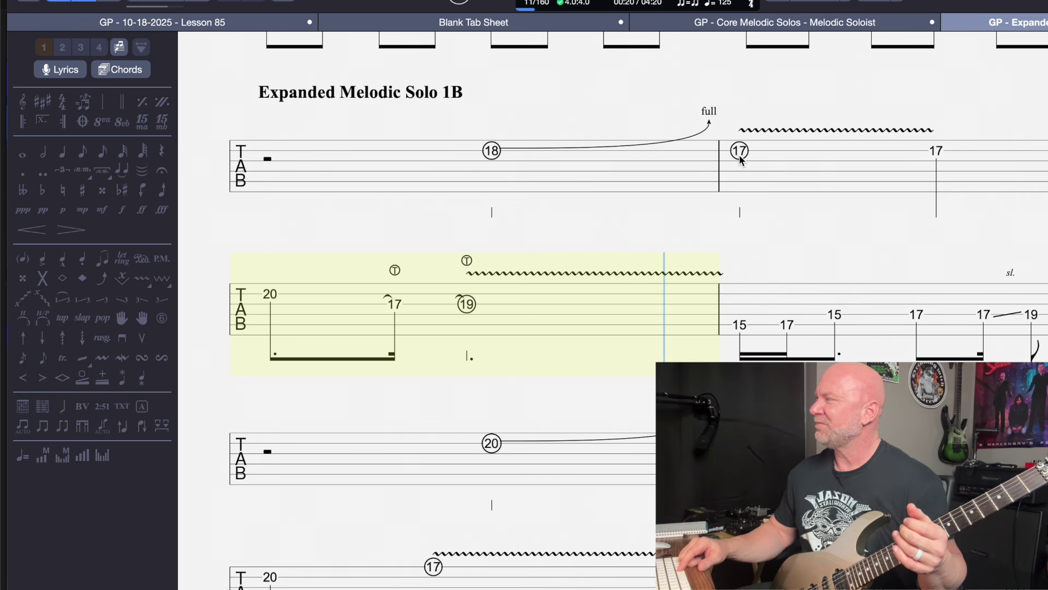
key(space)
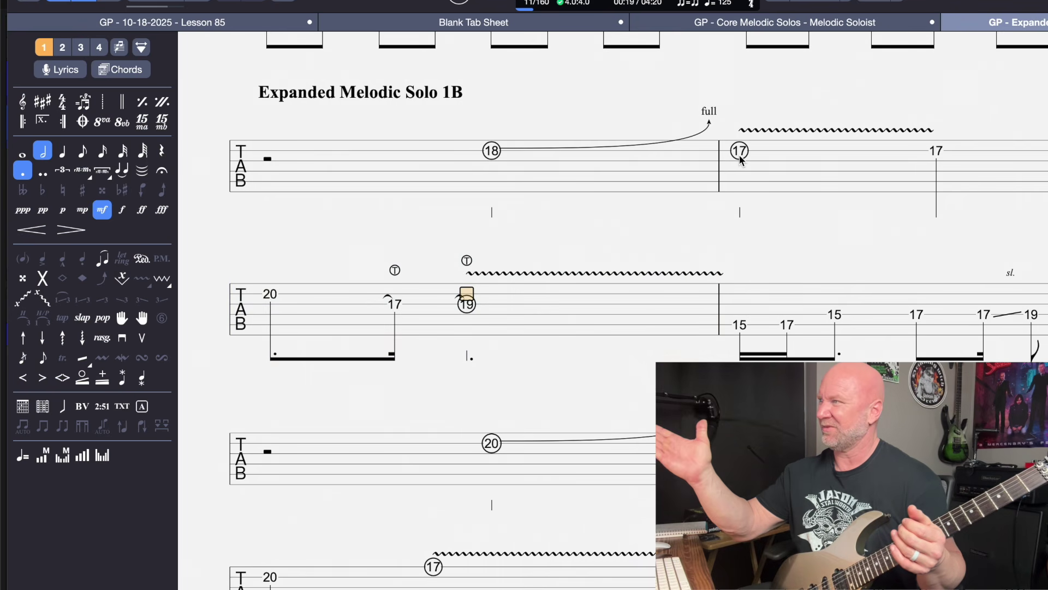
click(731, 155)
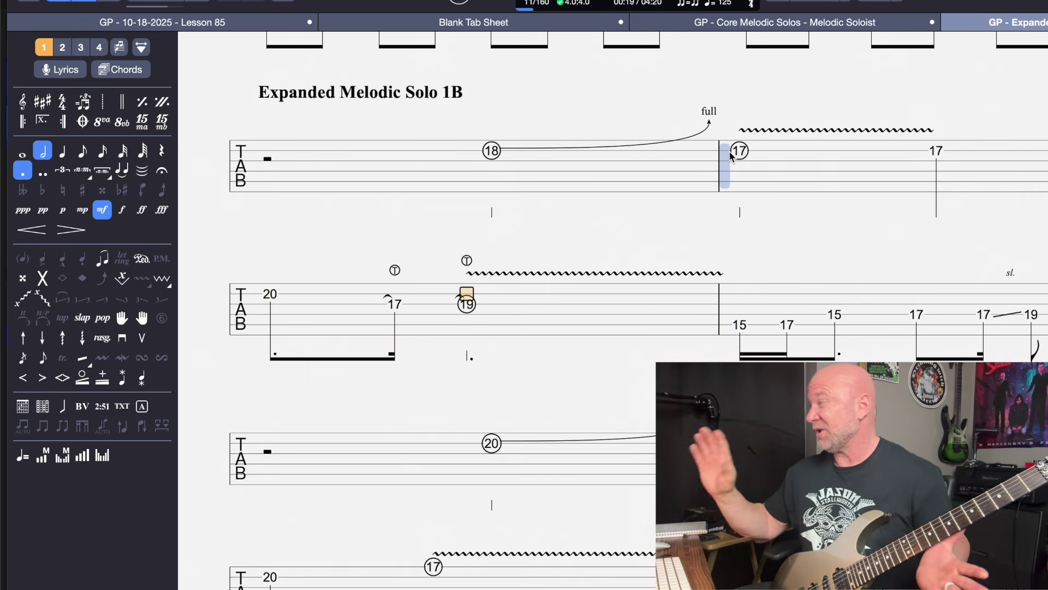
Highlight the fret 20, 17 and 19 notes in the third measure of Expanded Melodic Solo 1B and examine the tapped fret 17 note.
click(396, 305)
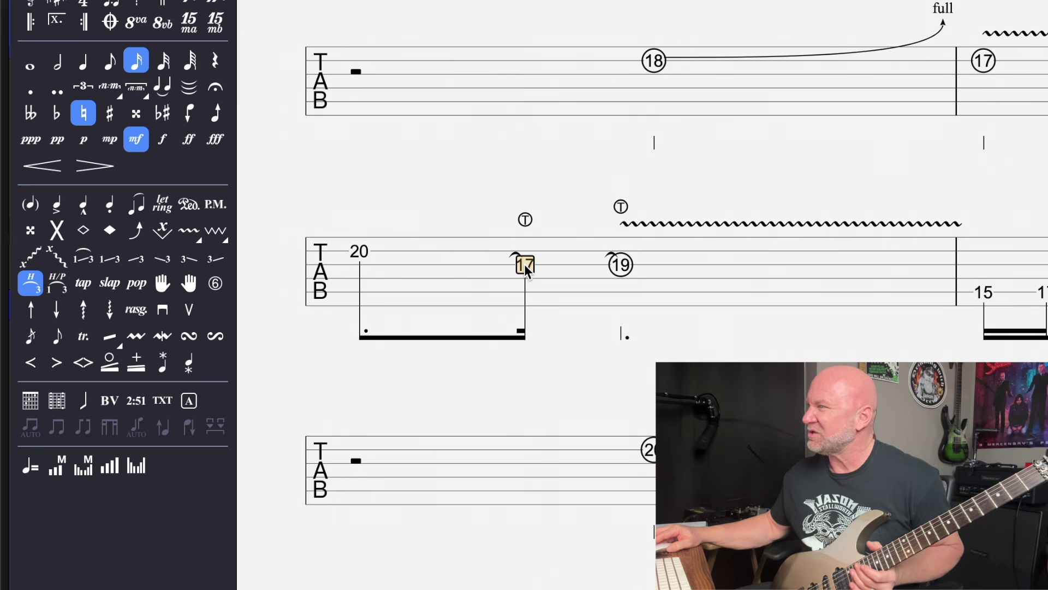
drag(621, 267, 363, 273)
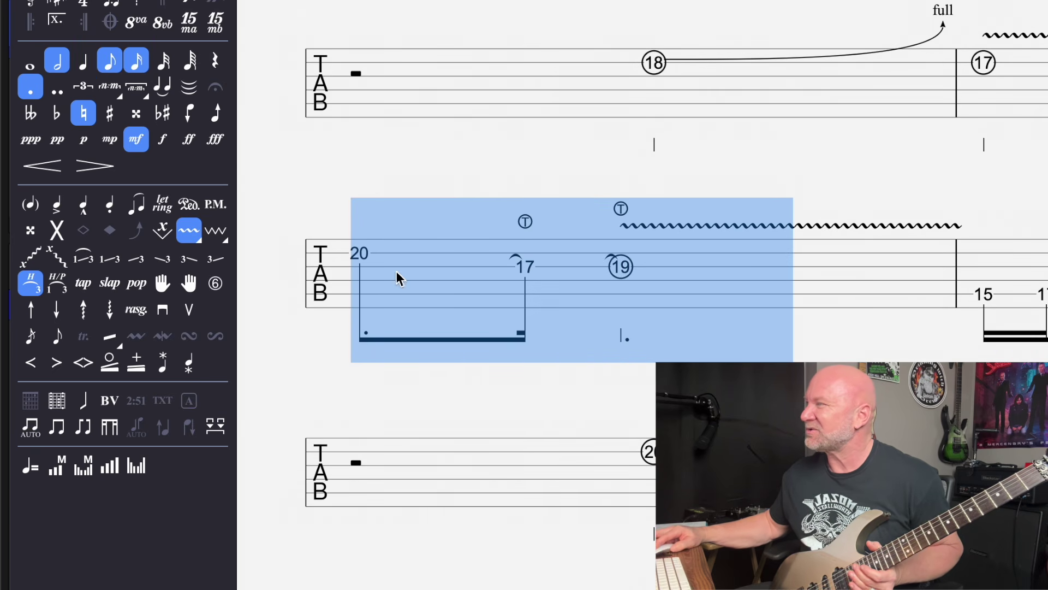
click(535, 284)
click(526, 267)
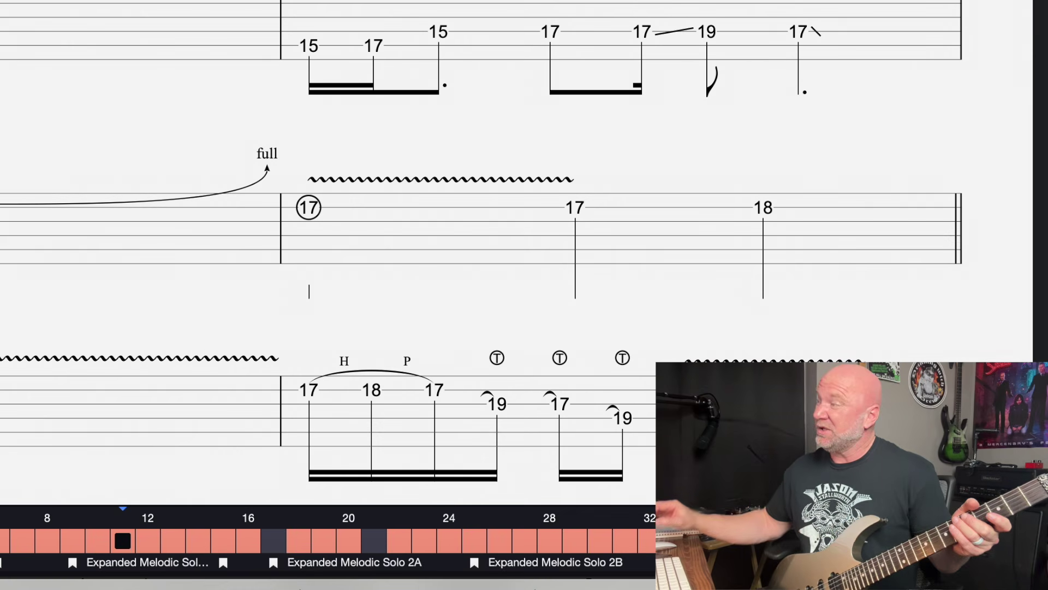
Play the final measure of Expanded Melodic Solo 1B twice, starting from its opening fret 17 note.
scroll(481, 241, down, 3)
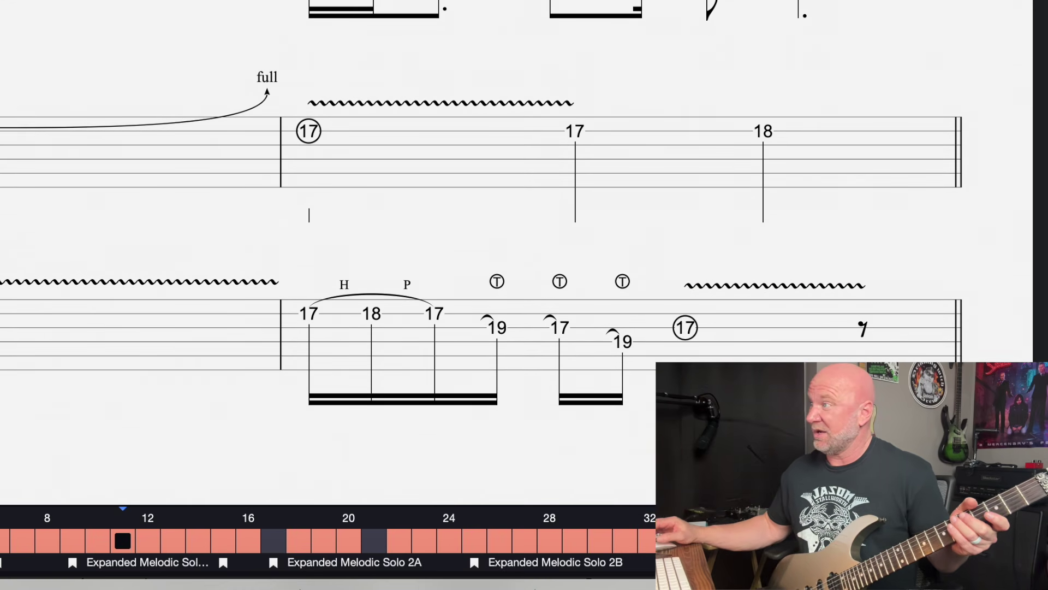
scroll(482, 237, down, 5)
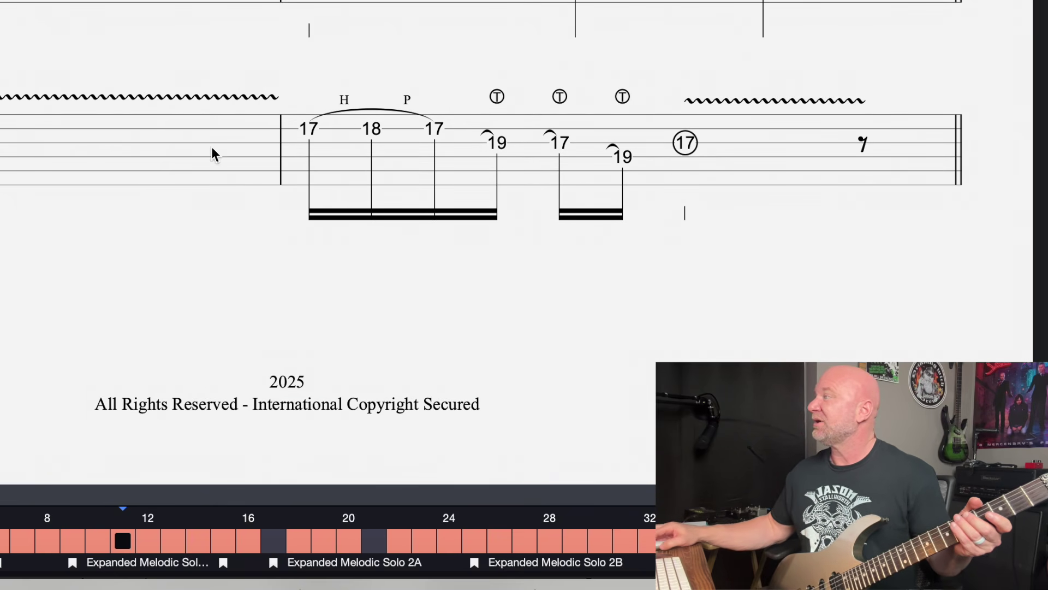
click(307, 132)
key(space)
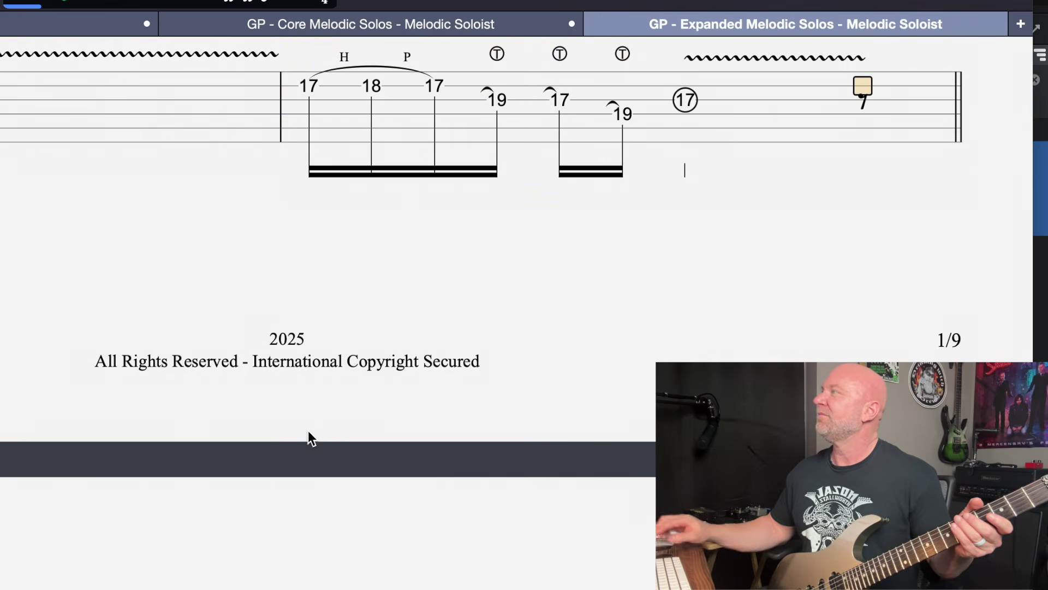
scroll(314, 440, up, 5)
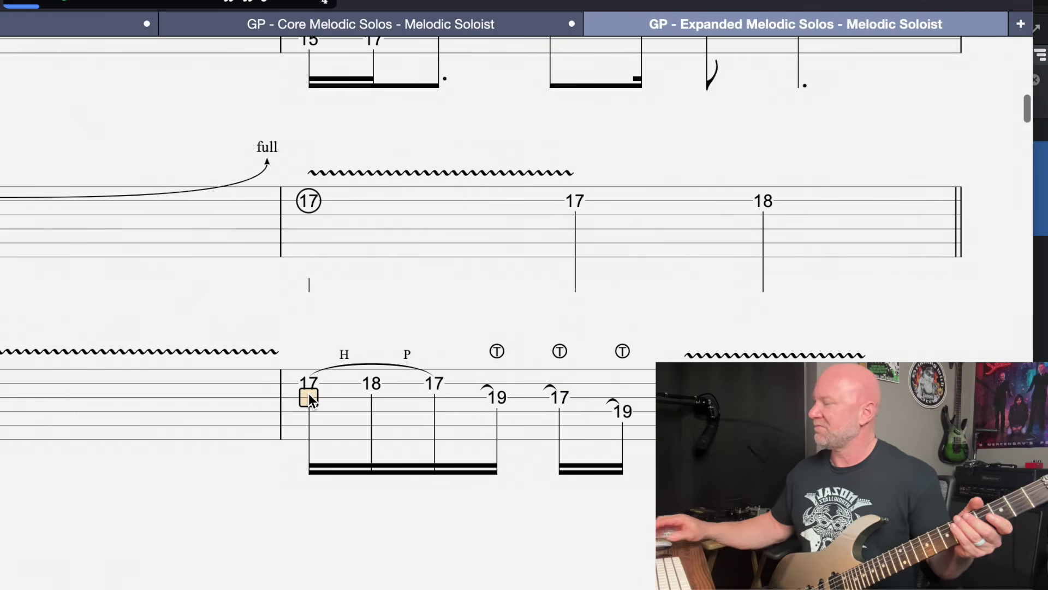
key(space)
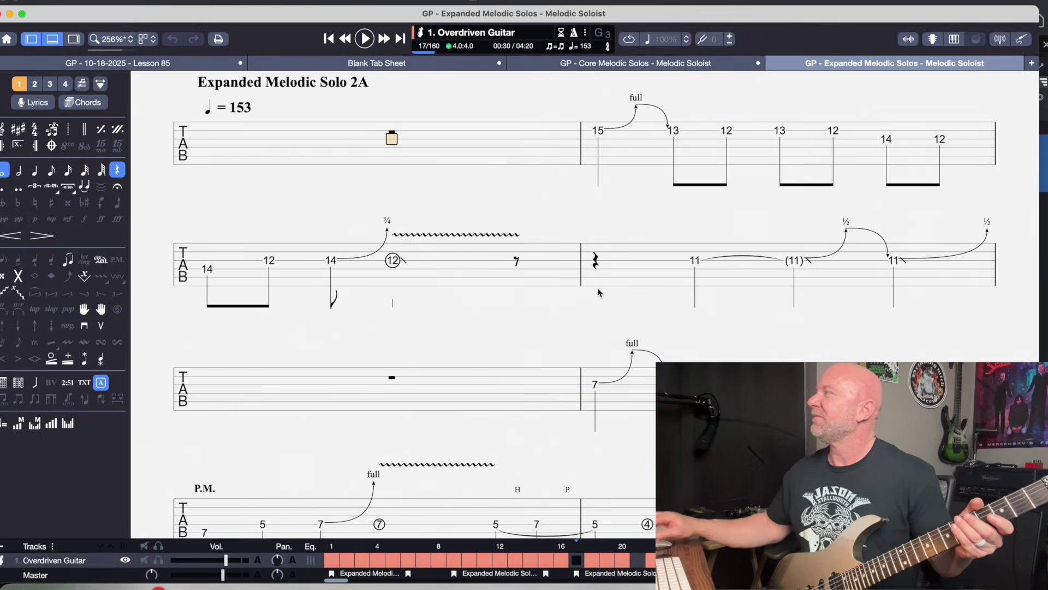
Point out each note of the 17-18-17 hammer-on and pull-off group in the final measure of Expanded Melodic Solo 1B.
scroll(309, 395, up, 4)
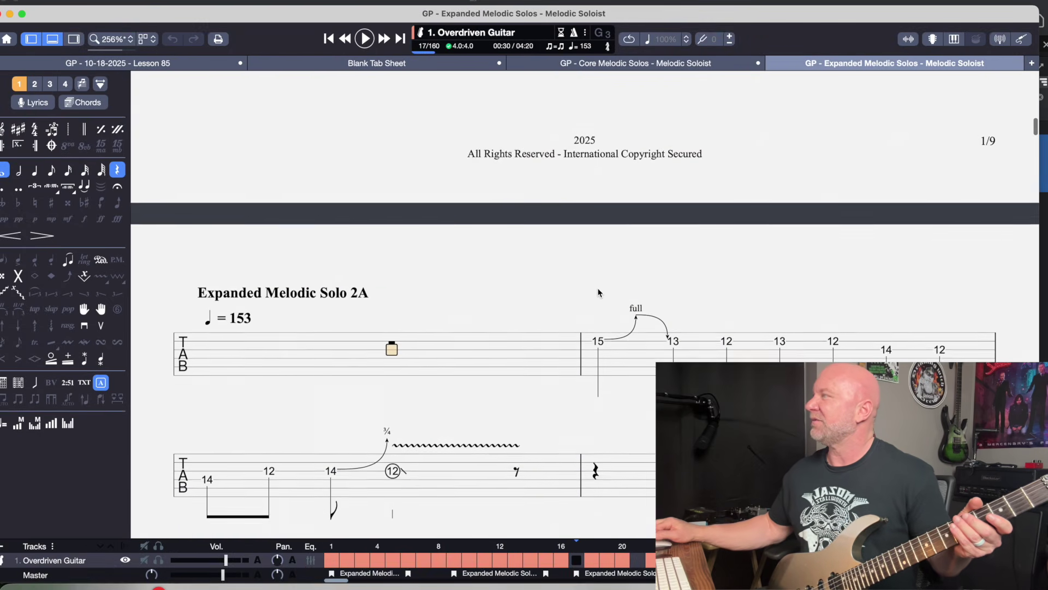
scroll(598, 292, up, 5)
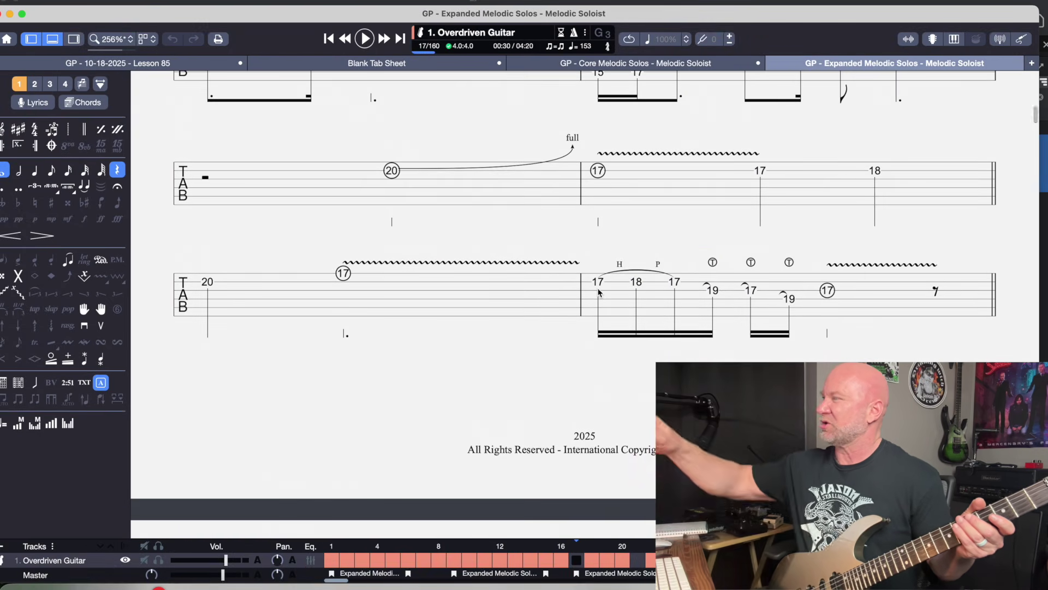
scroll(598, 293, down, 1)
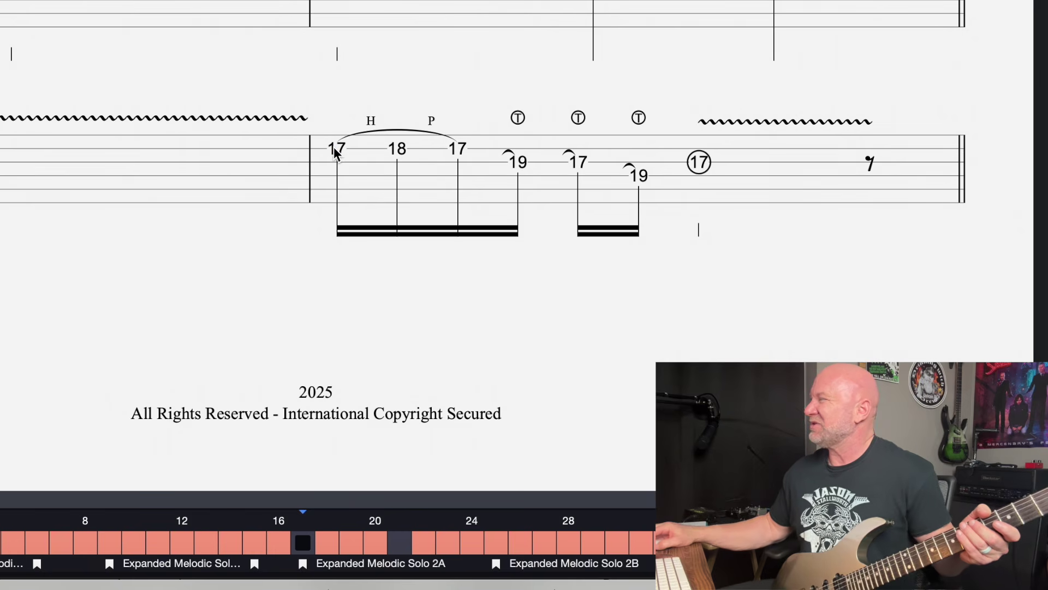
click(334, 147)
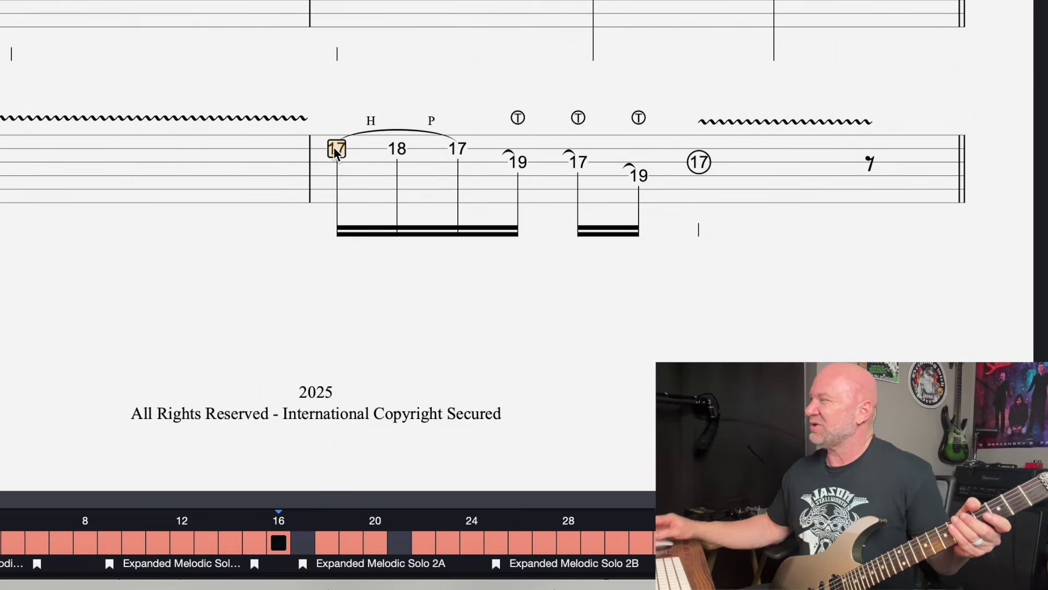
click(398, 150)
click(461, 148)
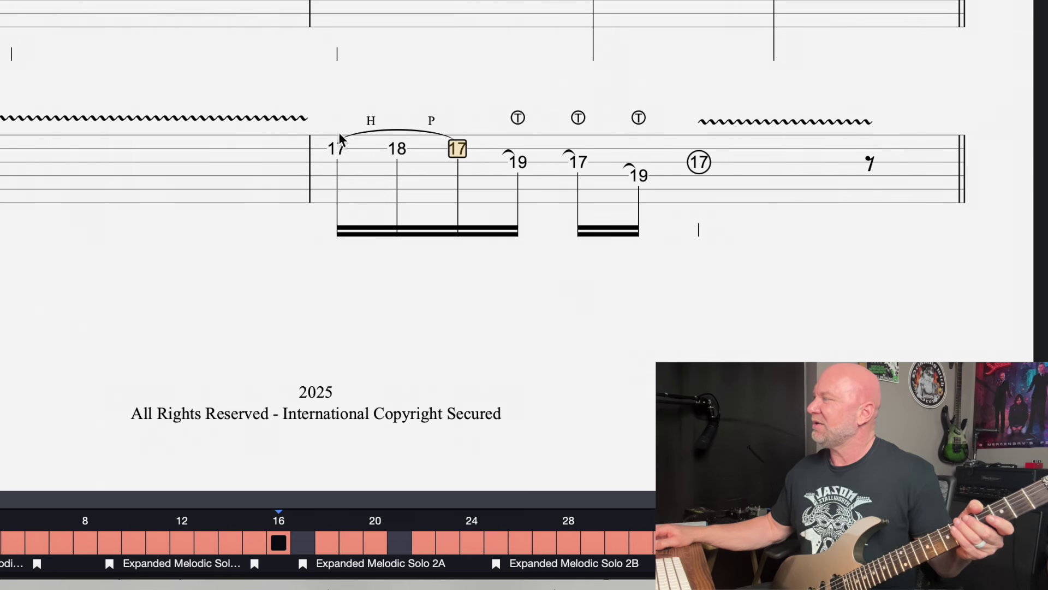
Replay the final measure of Solo 1B, and highlight its slurred 17-18-17 group and the tapped fret 19 and 17 notes.
click(337, 148)
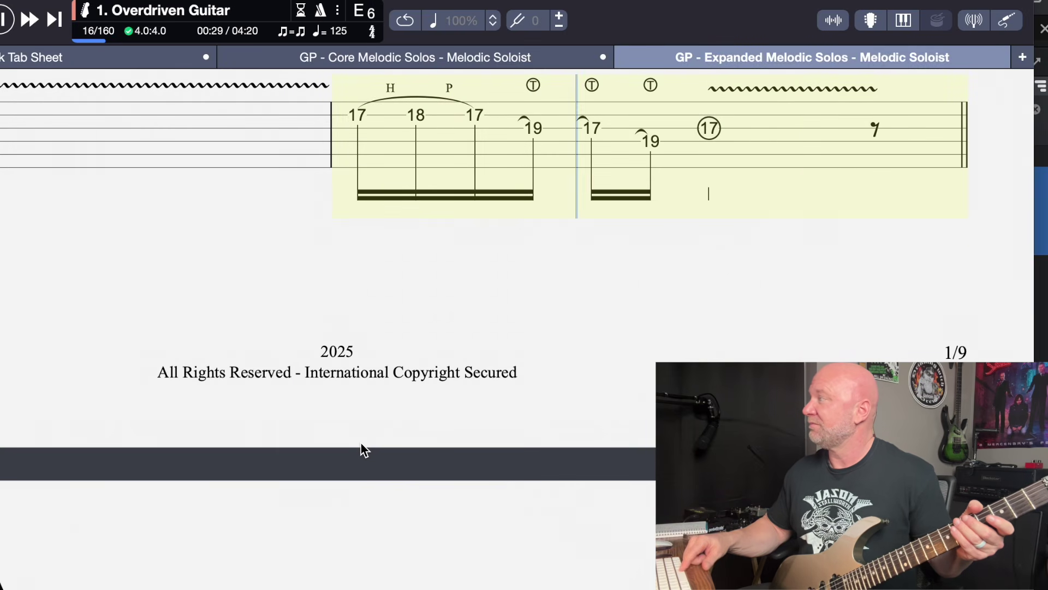
scroll(361, 446, down, 5)
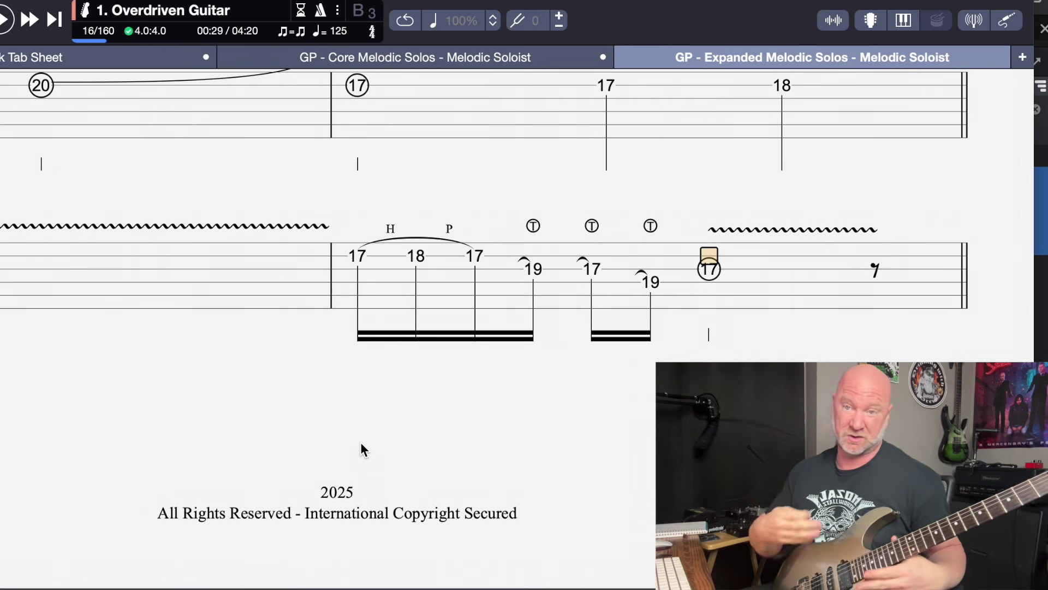
drag(358, 253, 469, 255)
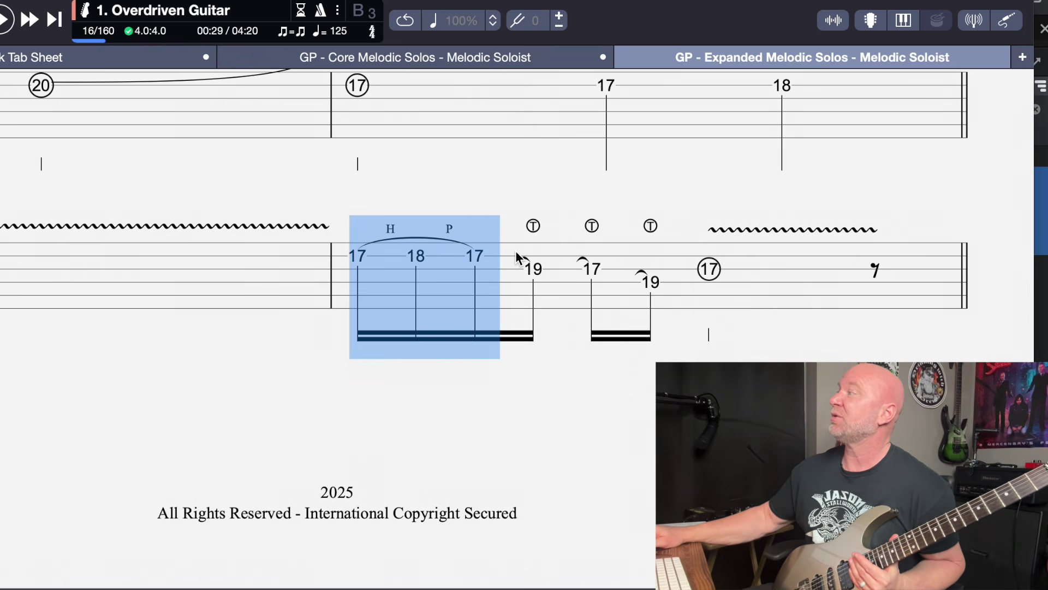
drag(530, 270, 584, 270)
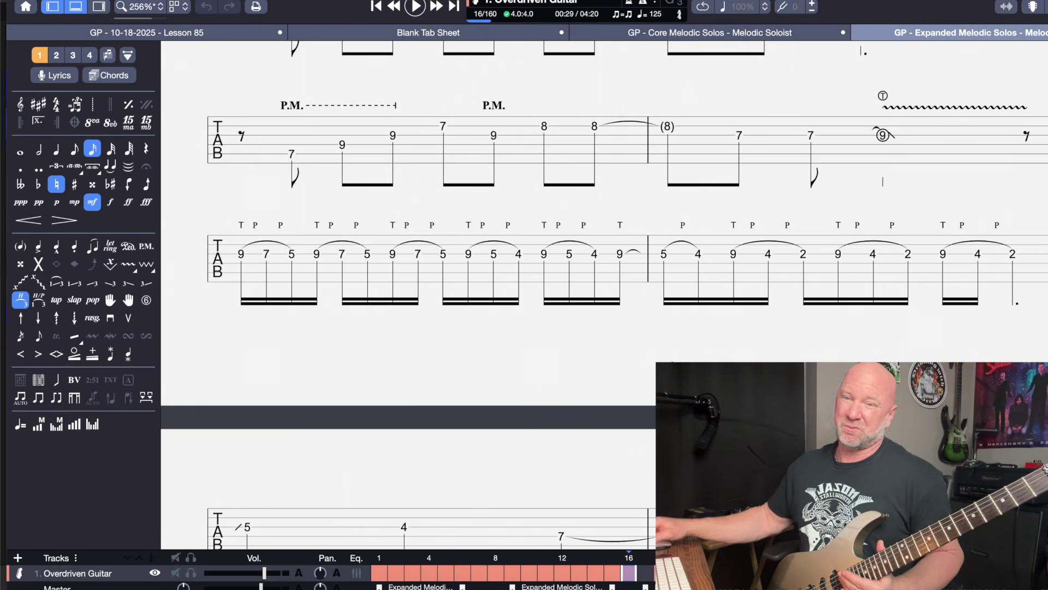
Highlight the opening tapped 9-7-5 groups in measure 93 and play the tapping run from its first fret 9 note.
drag(246, 255, 362, 253)
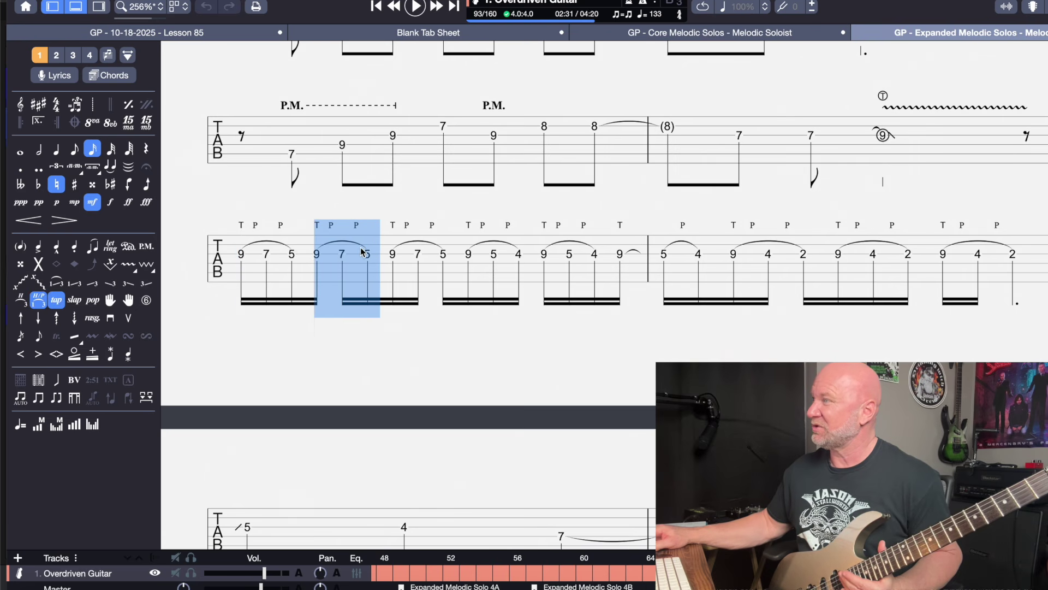
click(244, 228)
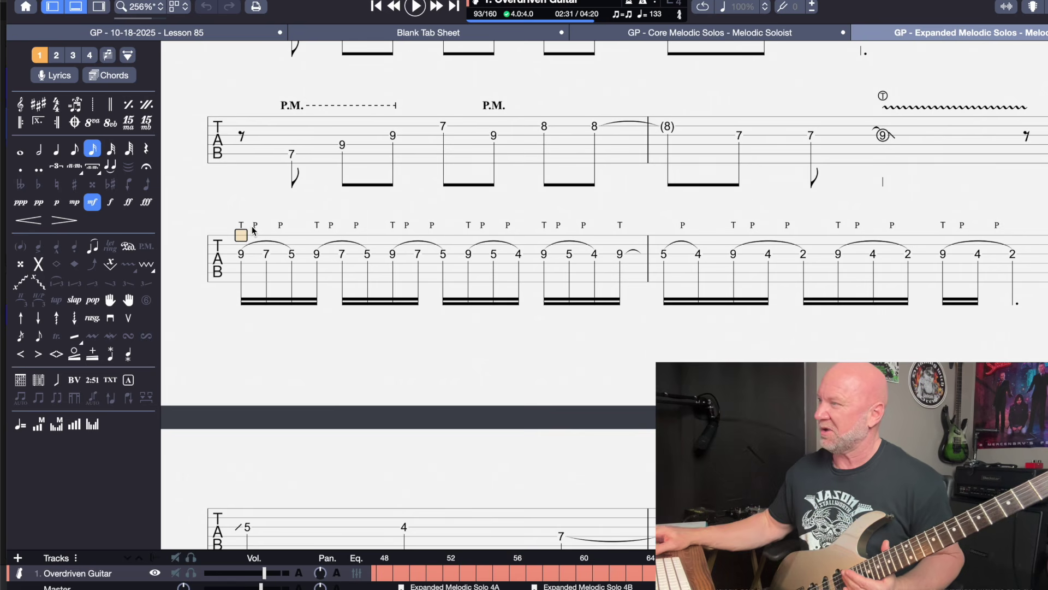
click(243, 253)
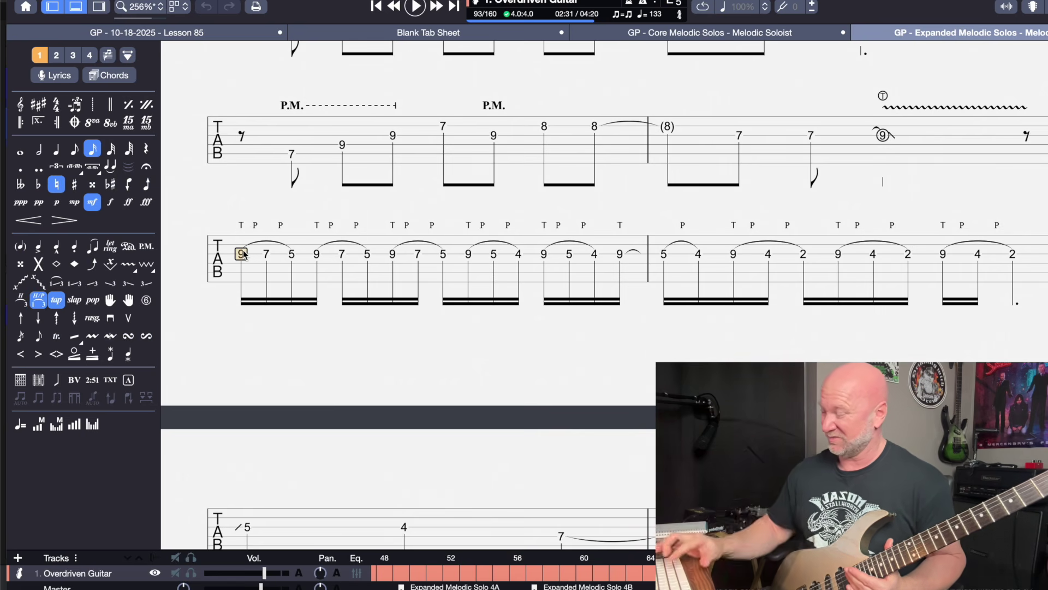
key(space)
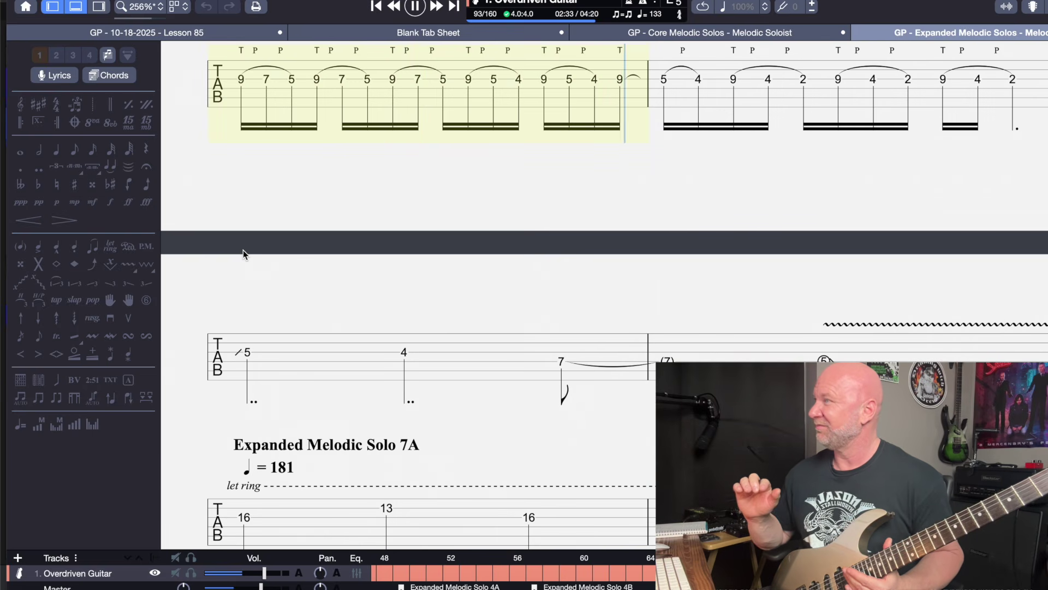
key(space)
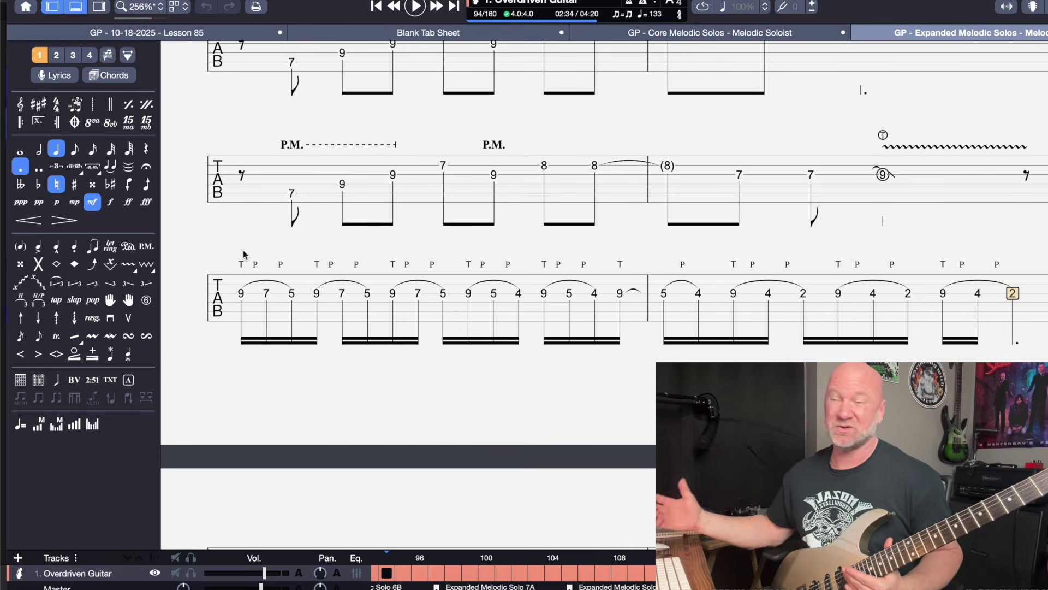
Replay the tapping run from the start of measure 93 and highlight only its first 9-7-5 tap and pull-off group.
click(240, 295)
key(space)
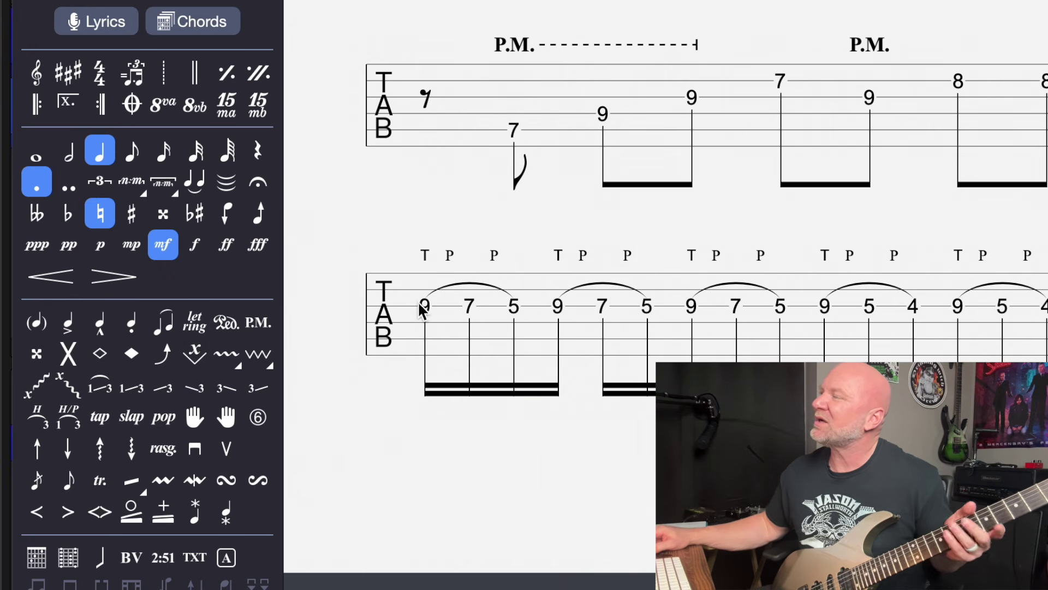
click(424, 305)
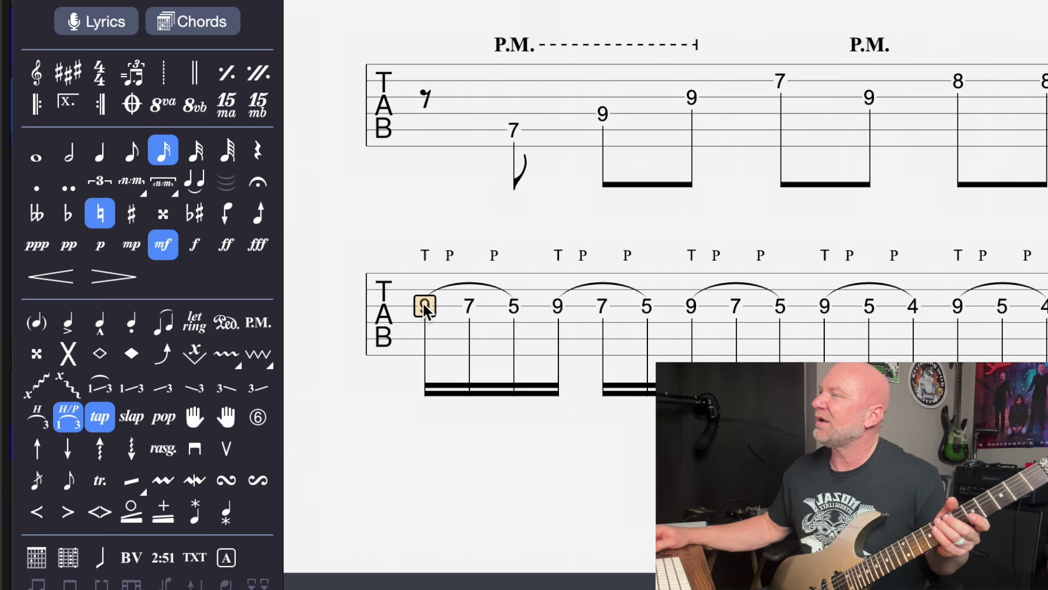
drag(424, 305, 508, 309)
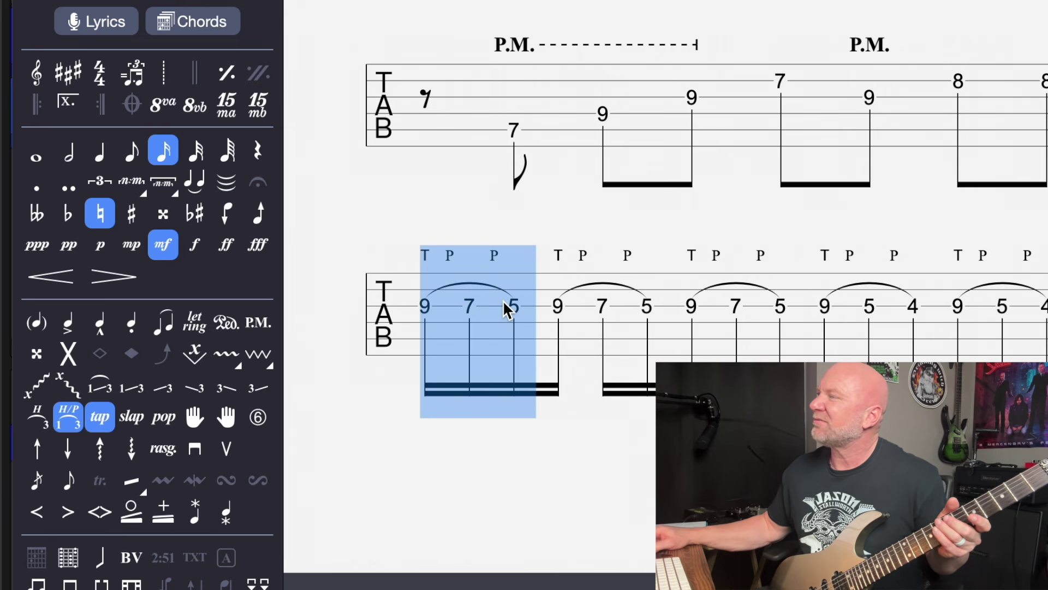